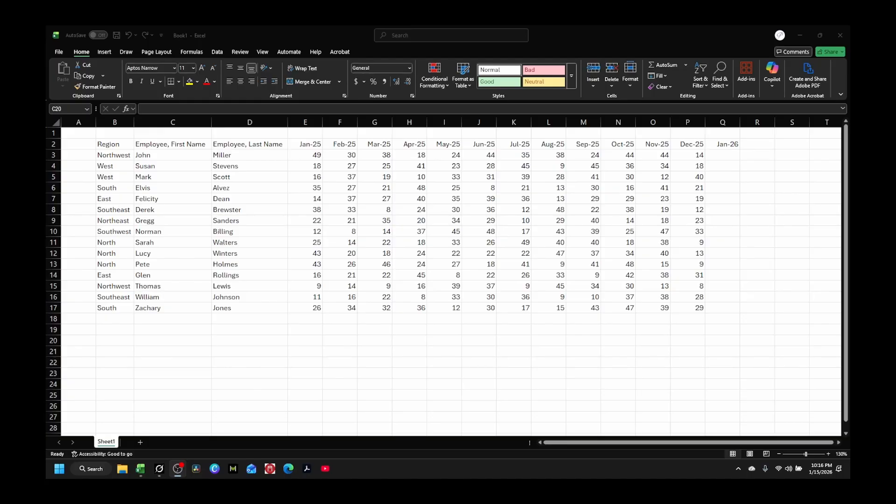
Review the table's region column, employee name headers, Jan-25 to Dec-25 headers and the monthly figures in E3:P17
click(129, 163)
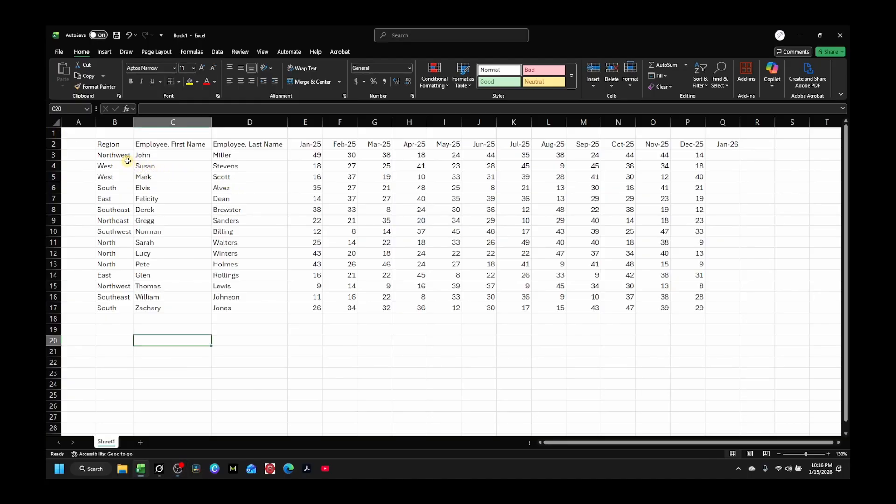
drag(121, 157, 121, 306)
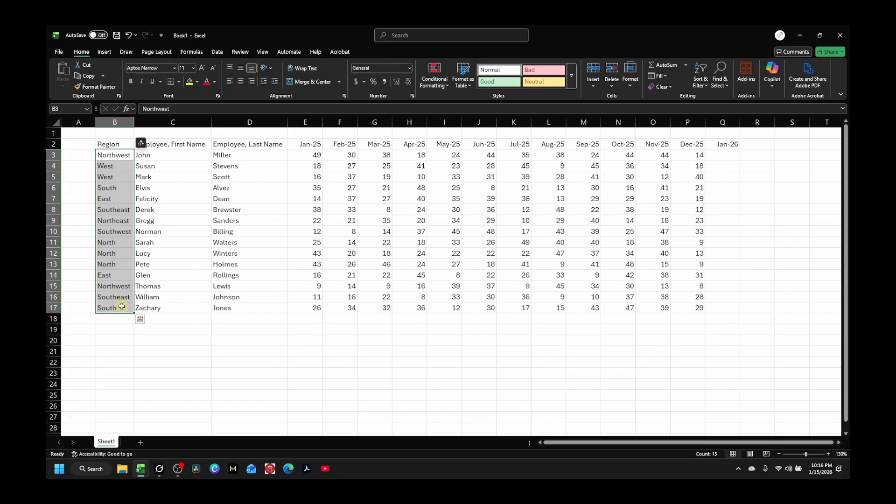
click(116, 145)
drag(116, 144, 258, 145)
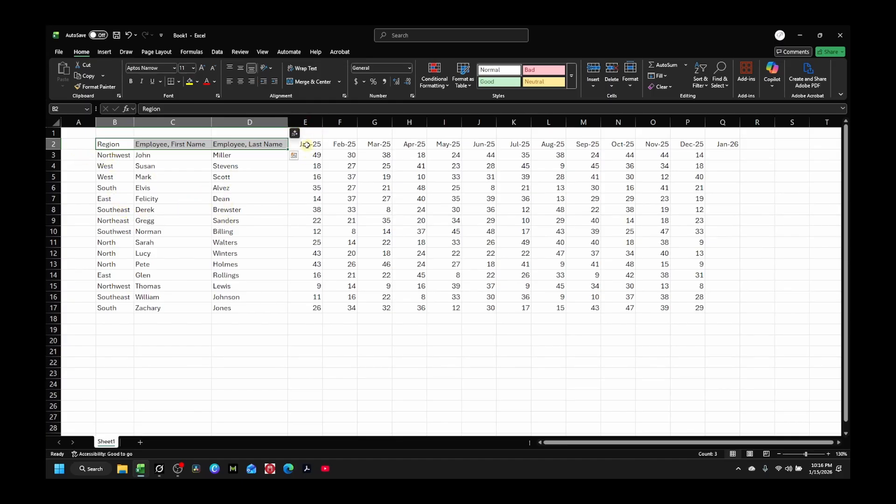
drag(307, 145, 705, 145)
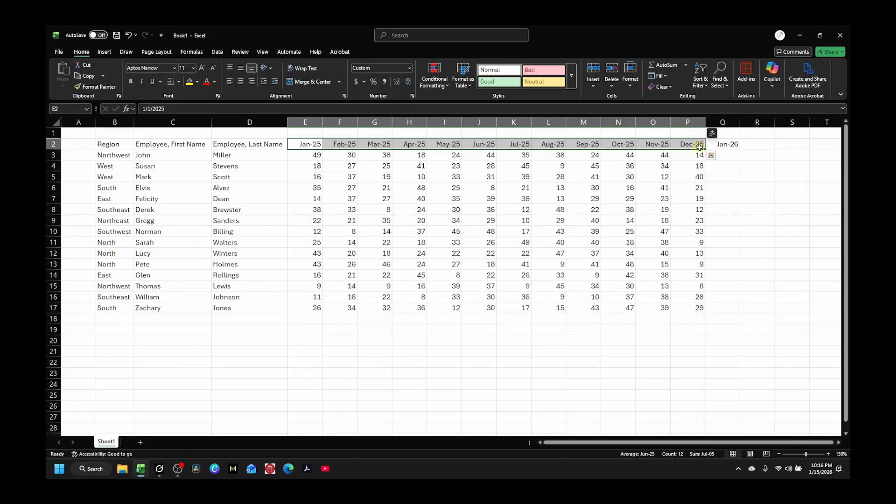
click(276, 213)
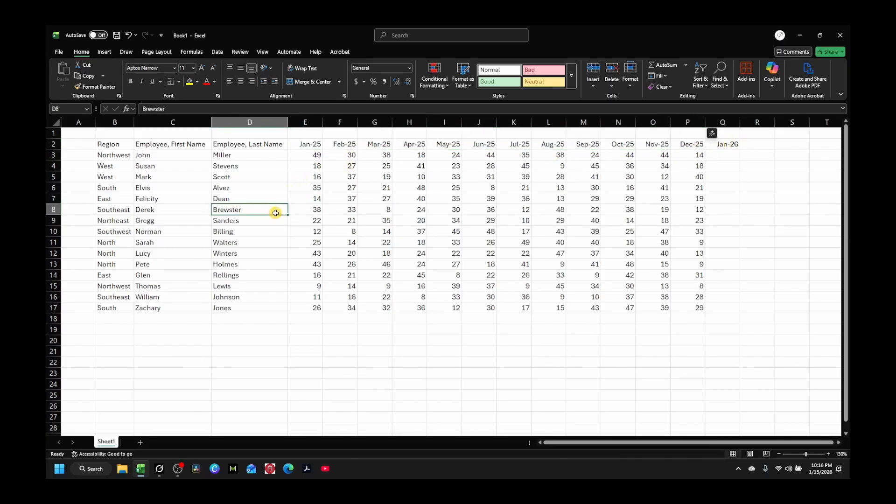
drag(306, 155, 699, 309)
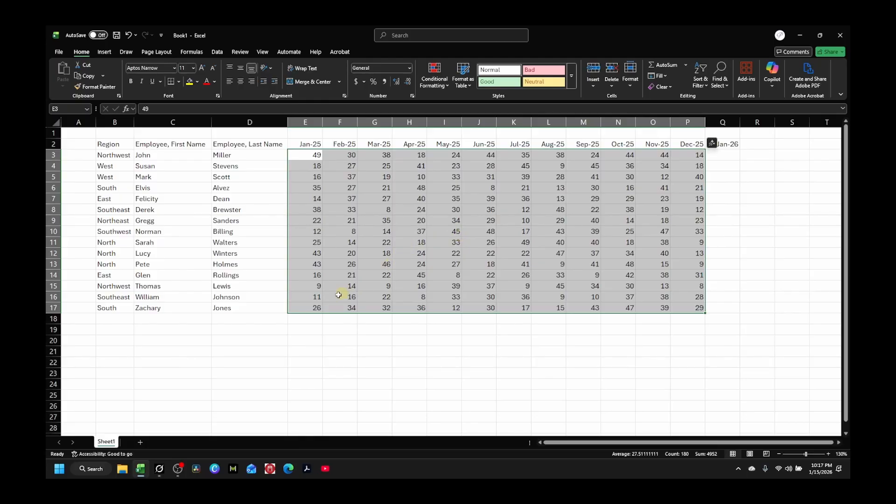
click(336, 358)
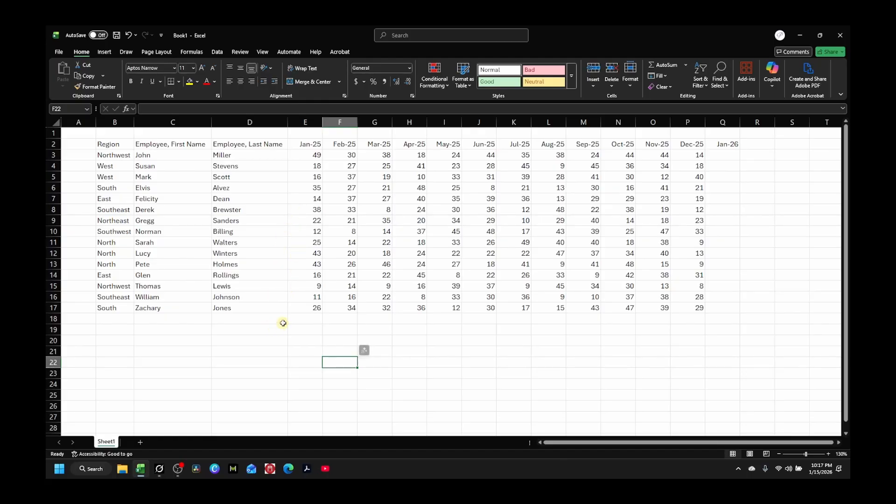
Start a new record in row 18 with region Northeast and the employee's first and last name
click(116, 319)
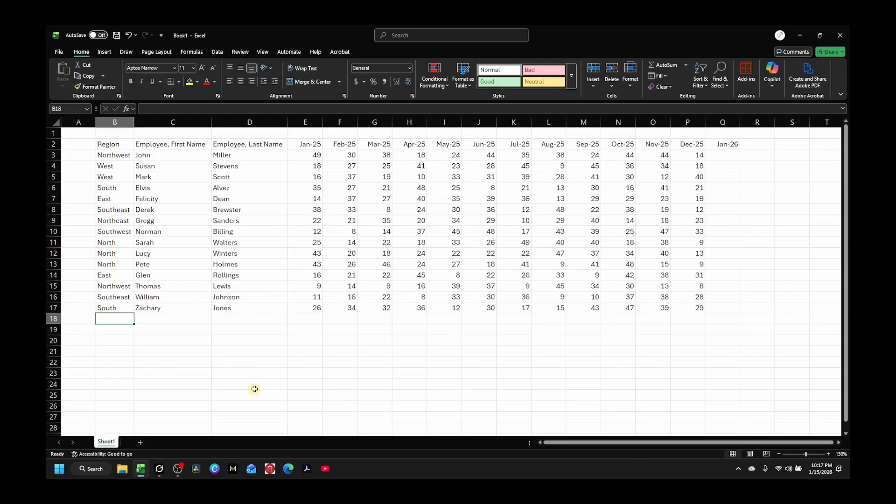
text(Northeast)
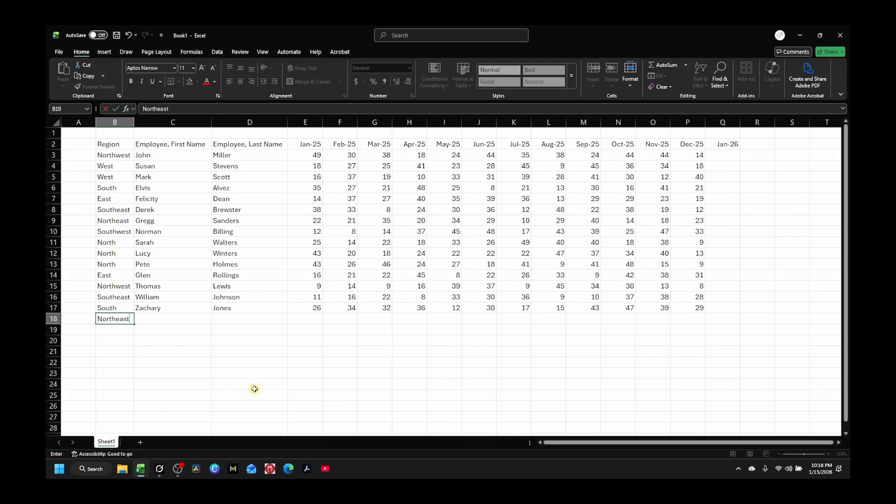
key(Tab)
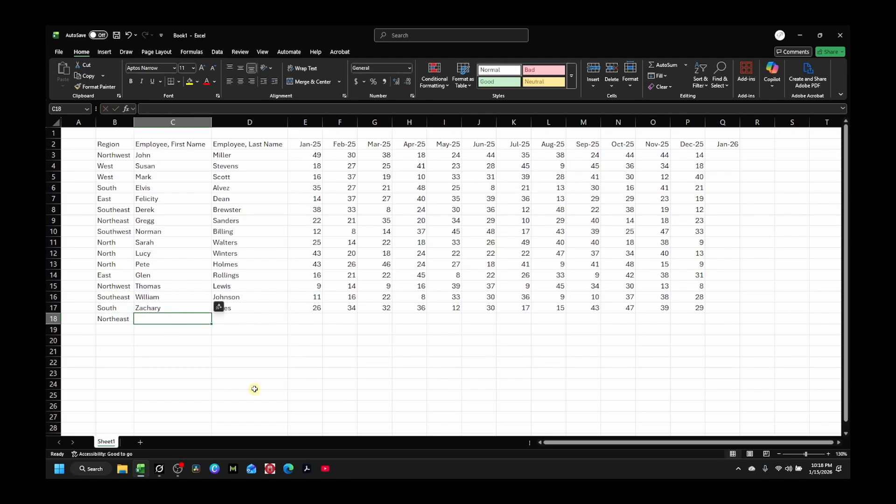
text(John)
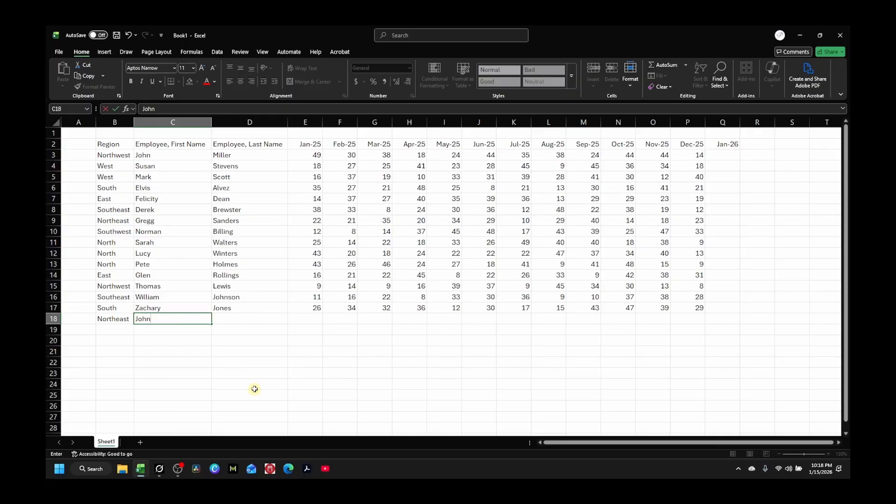
key(Tab)
text(Doe)
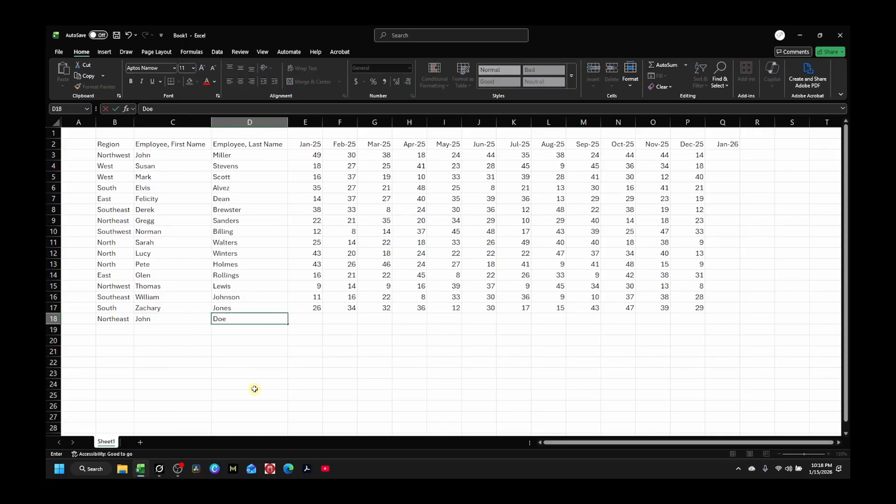
key(Tab)
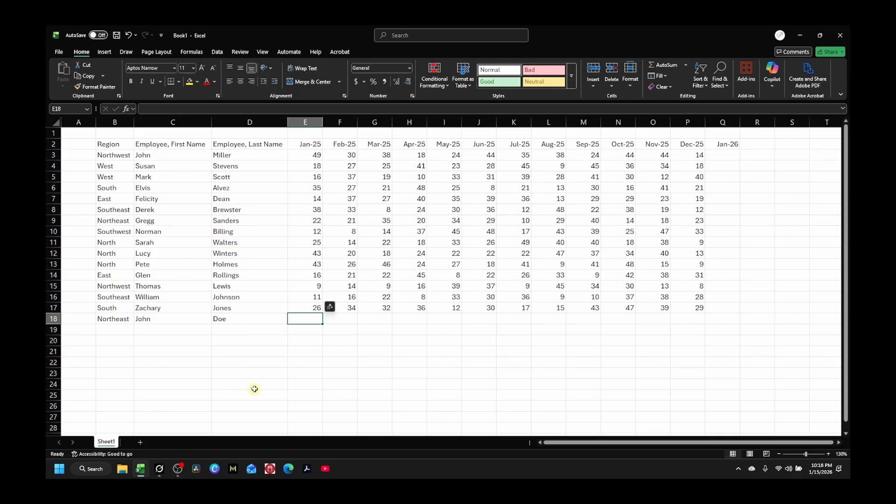
Enter 64, 71 and 25 as the new employee's Jan-25, Feb-25 and Mar-25 figures in row 18
text(64)
key(Tab)
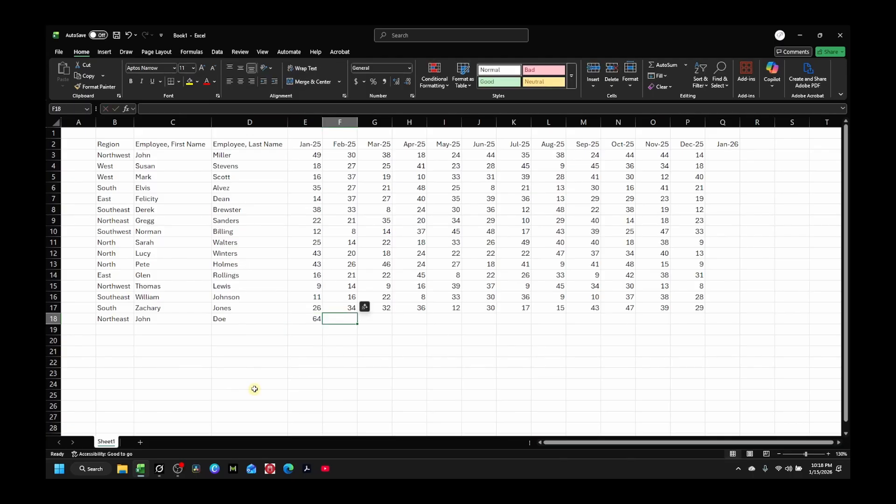
text(71)
key(Tab)
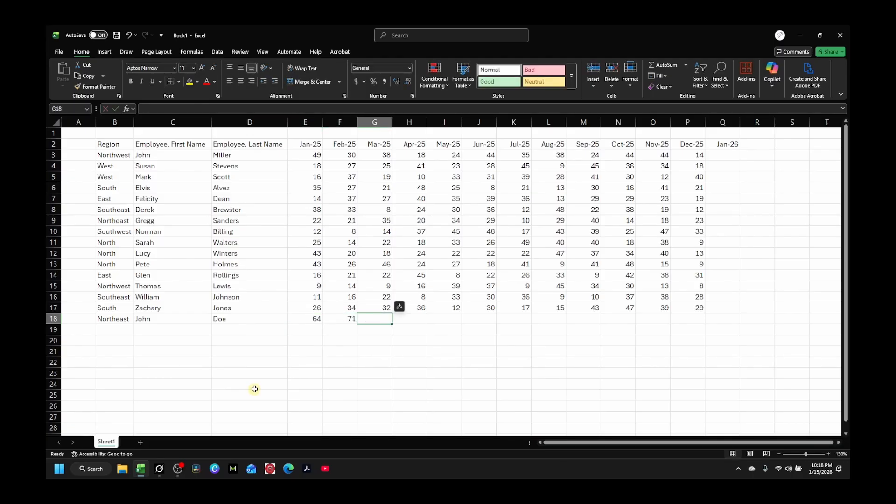
text(25)
key(Tab)
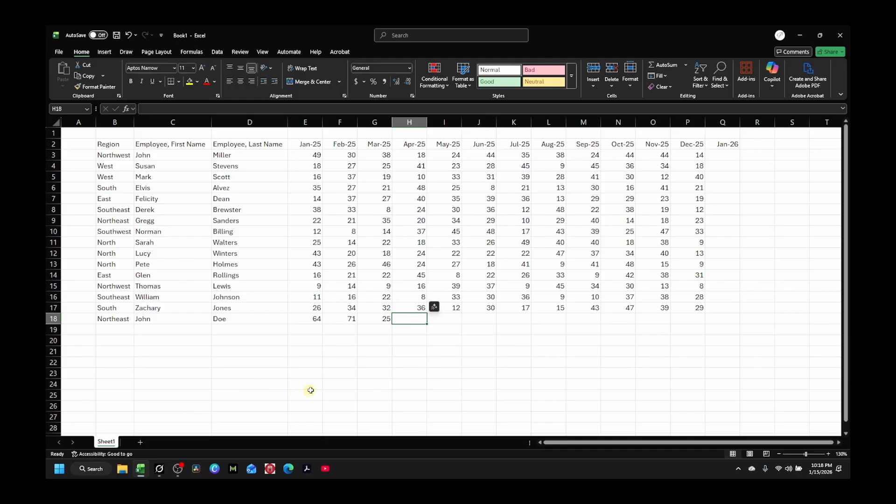
Enter =RANDBETWEEN(8,49) in H18 and fill the formula across to Dec-25 in P18
text(=)
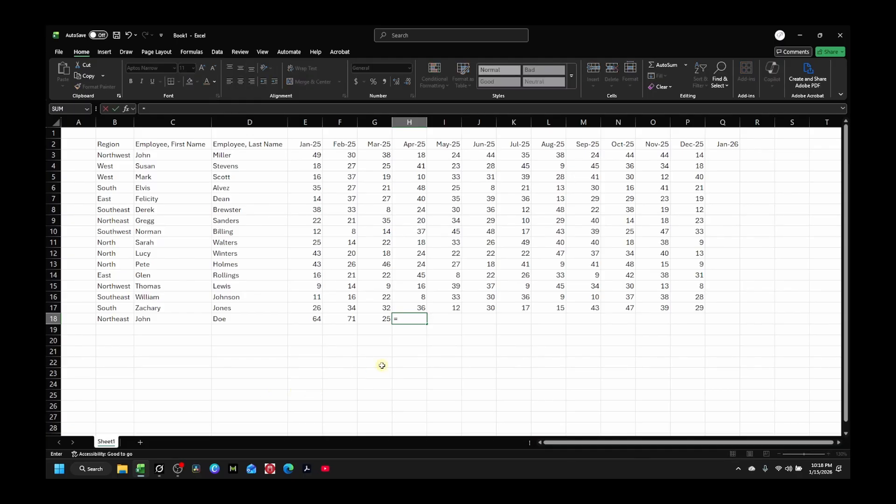
text(ran)
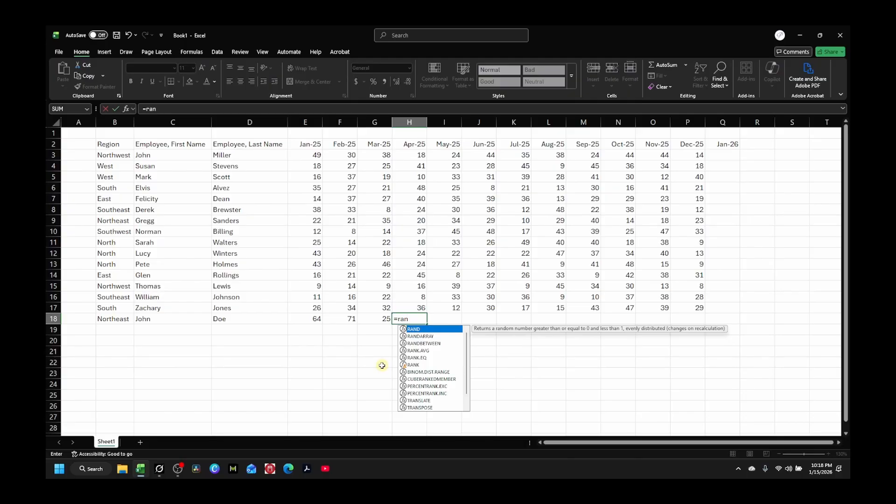
click(426, 344)
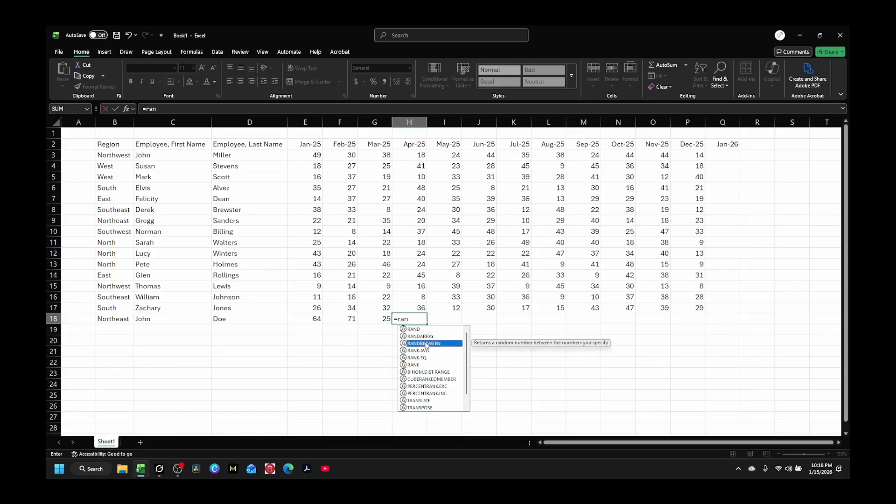
double_click(426, 345)
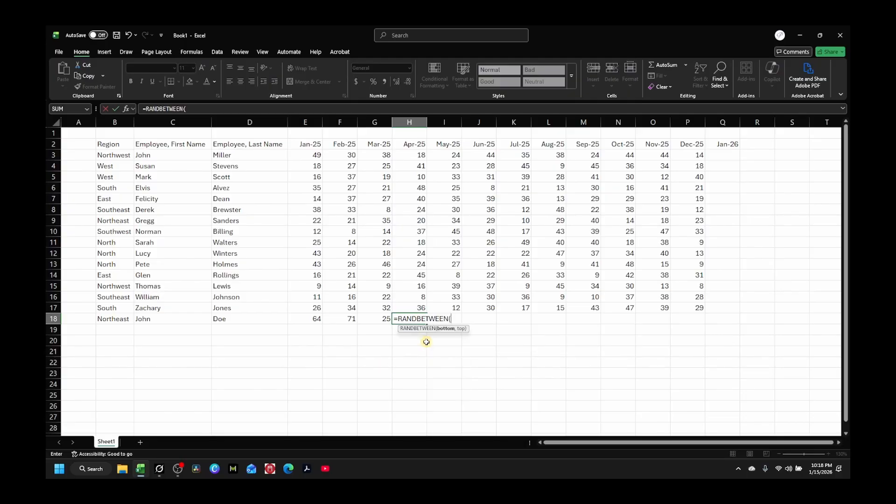
text(8,49))
key(Return)
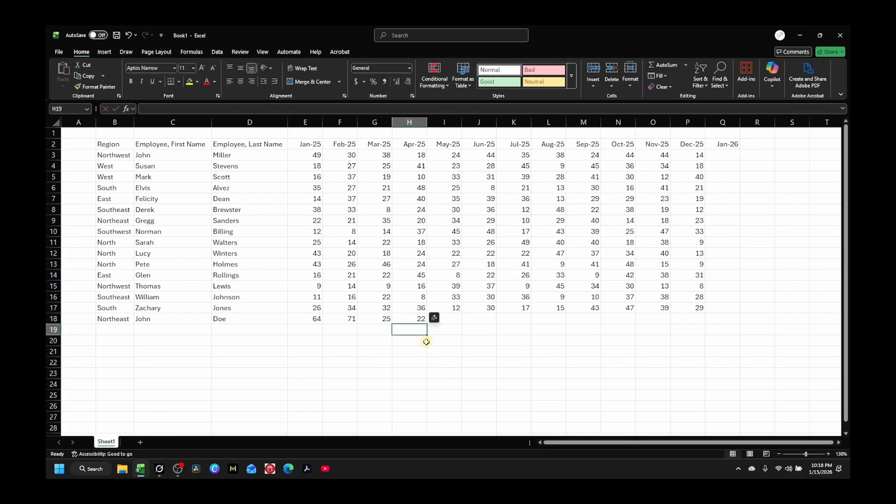
click(415, 316)
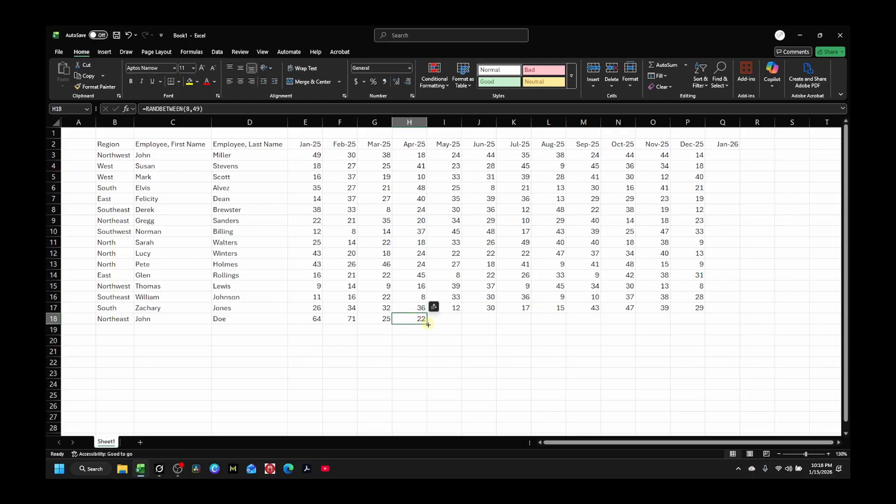
drag(428, 324, 688, 320)
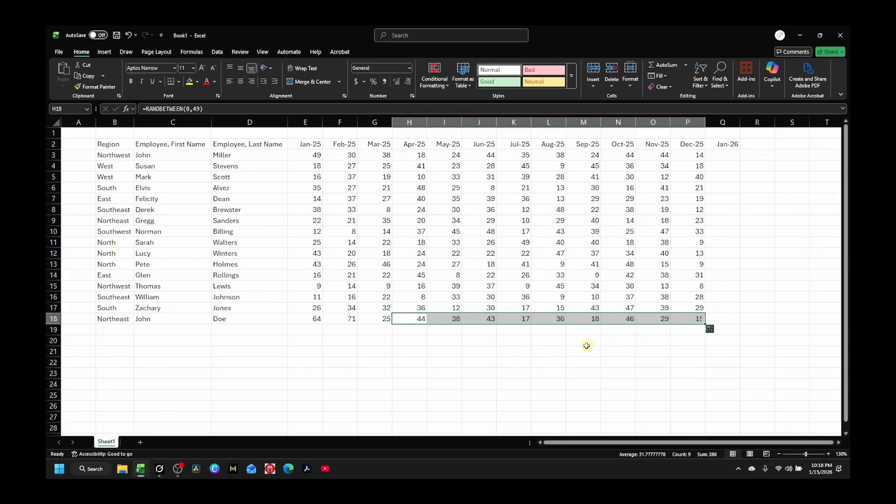
Copy H18:P18 and paste it over itself as values only, replacing the random-number formulas, and check a few of the cells
click(387, 318)
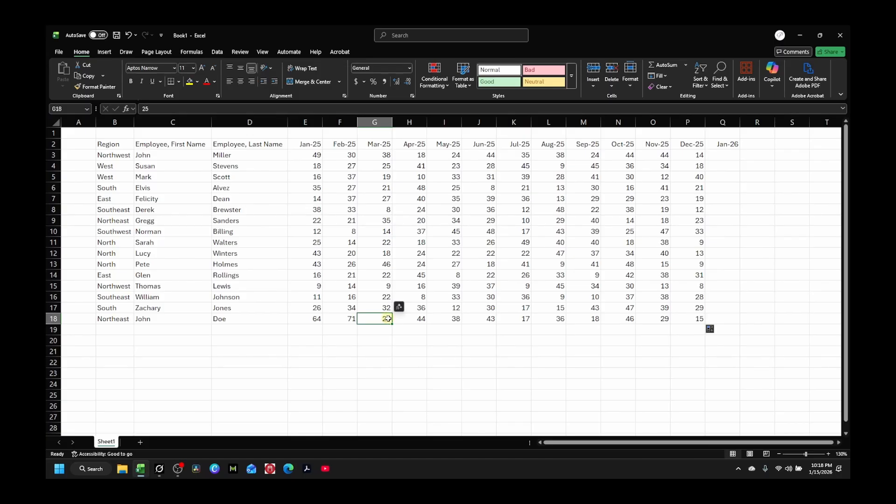
click(410, 319)
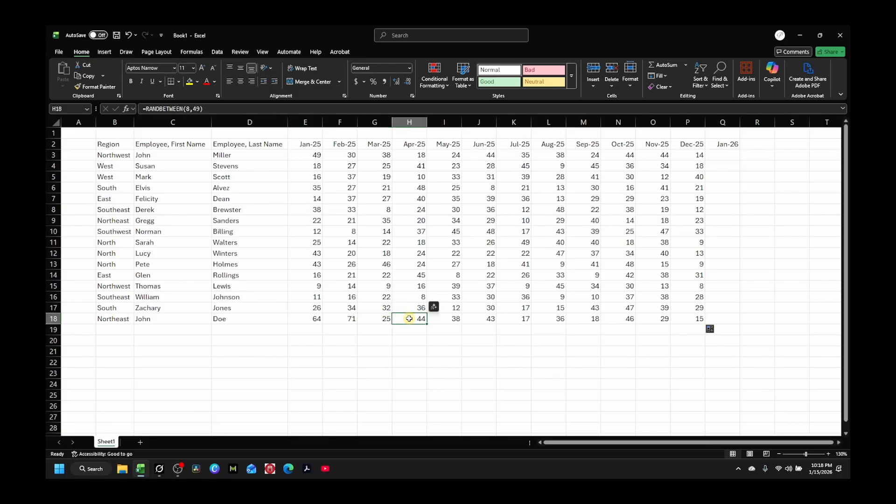
drag(410, 318, 692, 320)
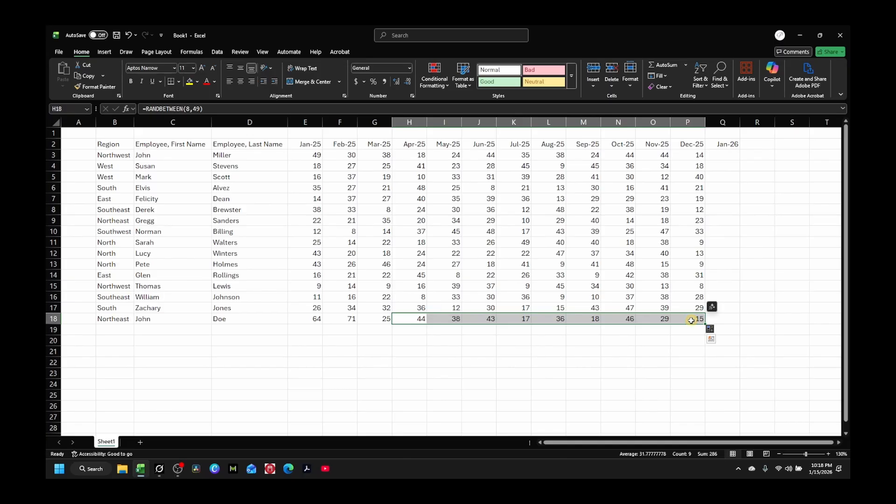
right_click(407, 318)
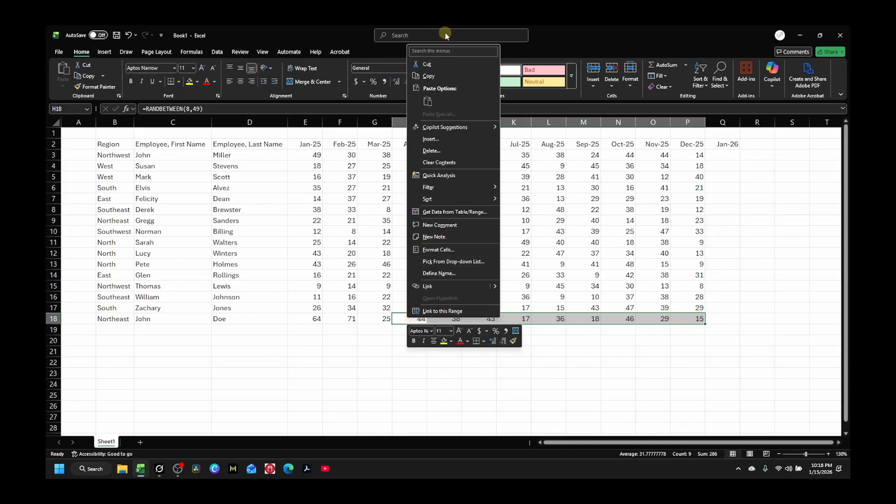
click(428, 76)
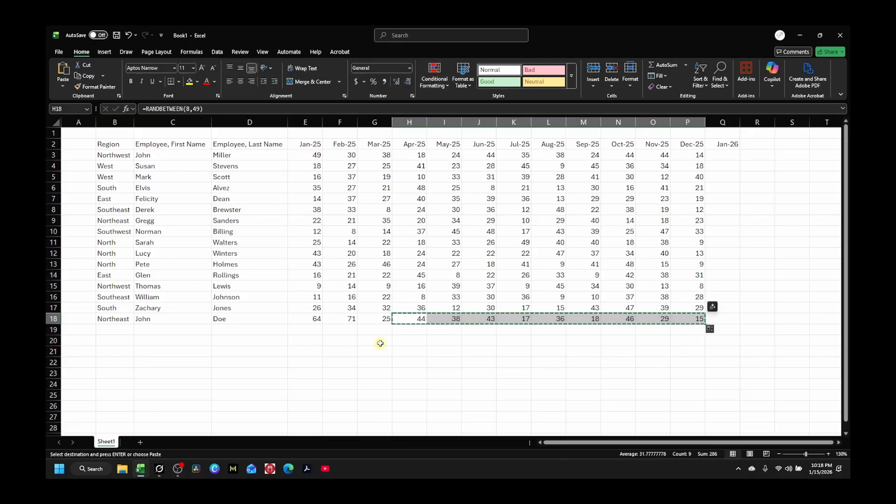
right_click(407, 319)
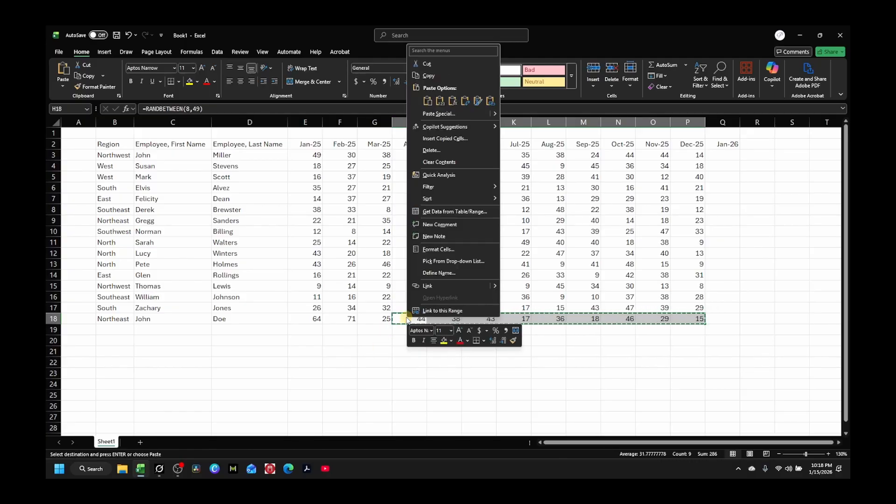
click(441, 100)
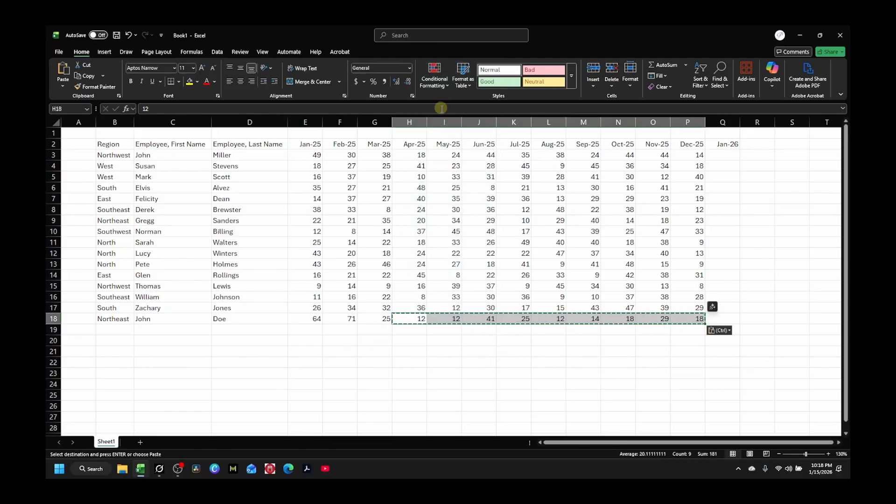
click(486, 342)
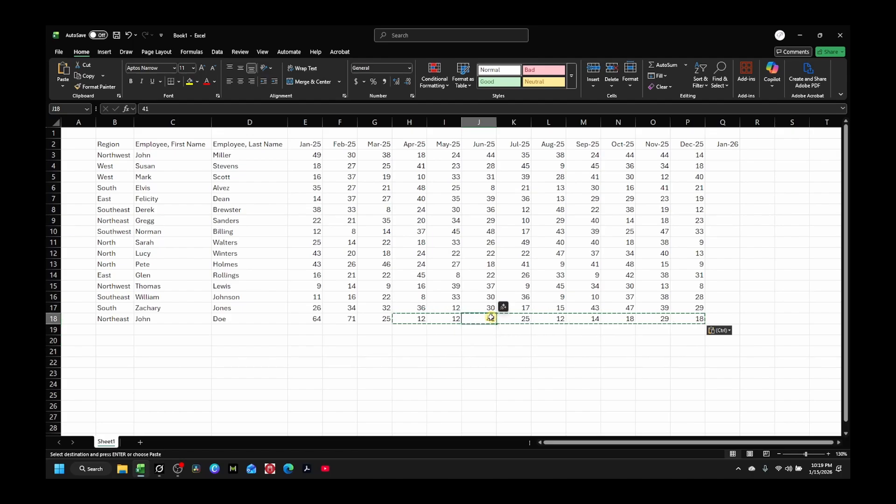
click(537, 329)
click(606, 318)
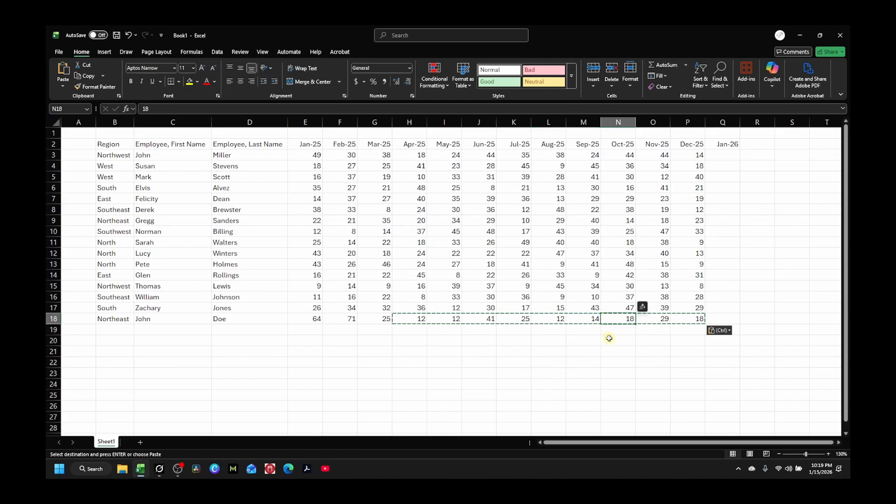
double_click(610, 339)
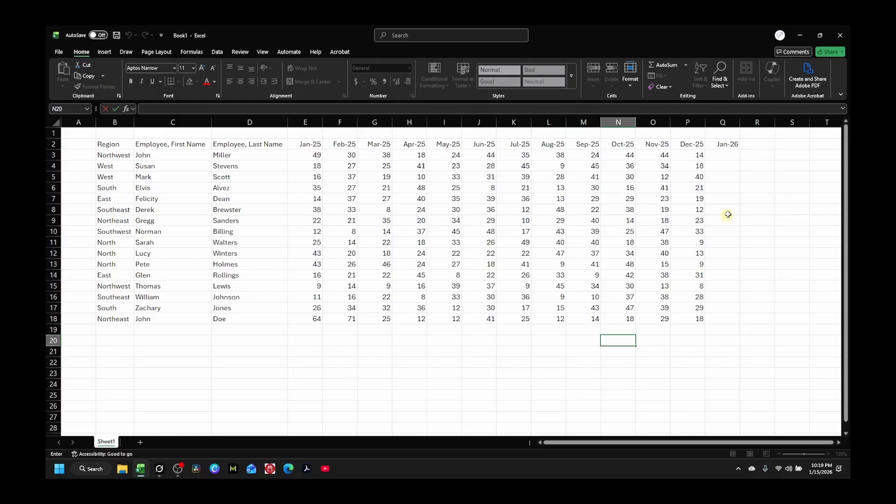
Replace the Jan-26 header in Q2 with Ave Mo Sales
click(721, 144)
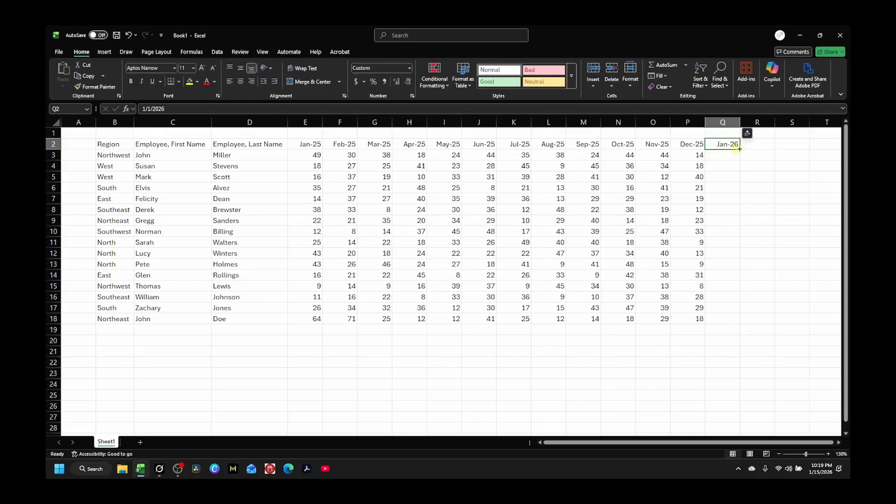
key(Delete)
text(Av)
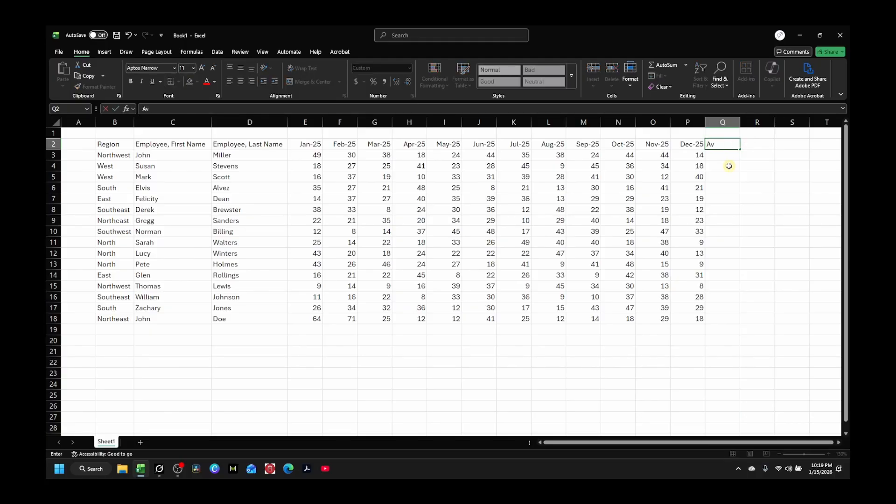
text(e Mo Sales)
key(Return)
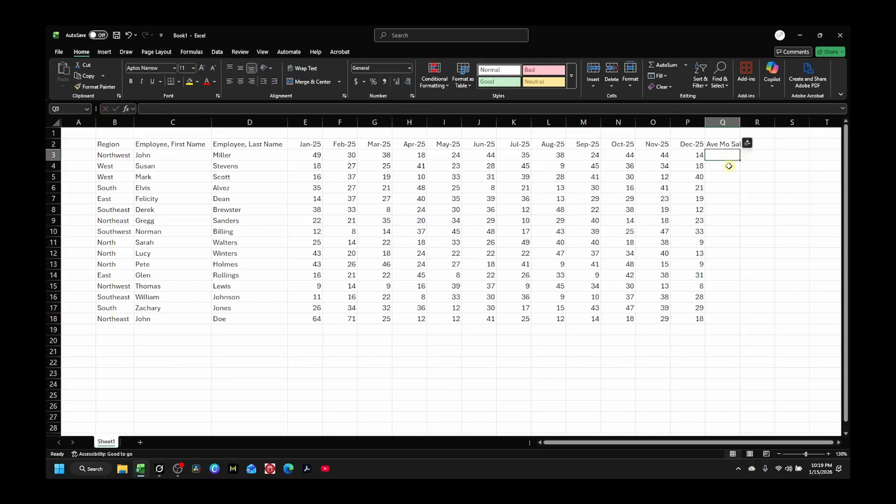
click(766, 158)
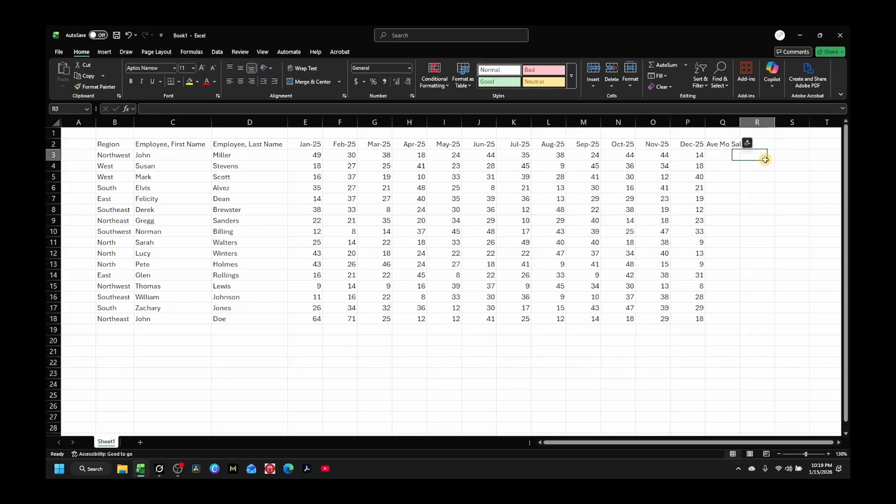
Enter =AVERAGE(E3:P3) in Q3 to average the first employee's Jan-25 to Dec-25 figures
click(725, 154)
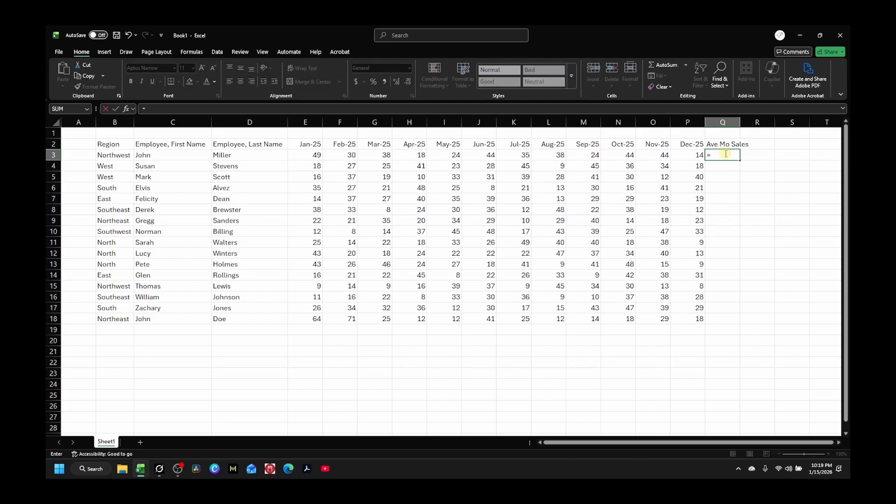
text(av)
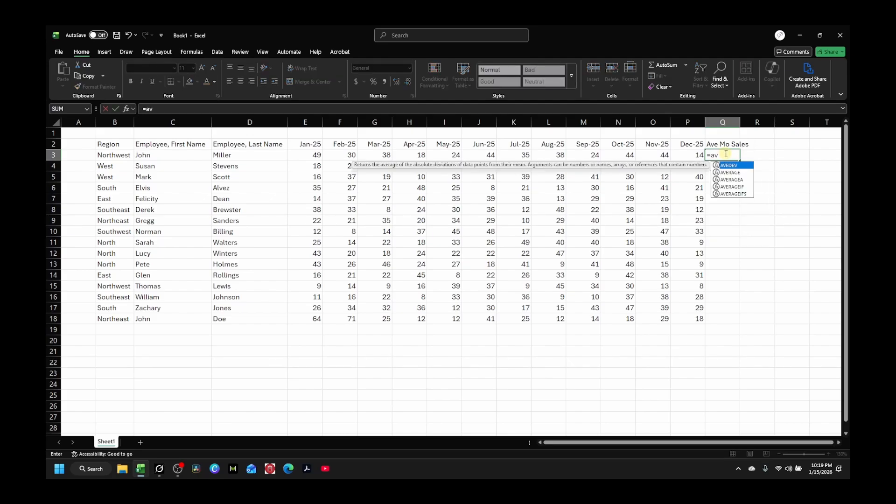
text(e)
double_click(731, 172)
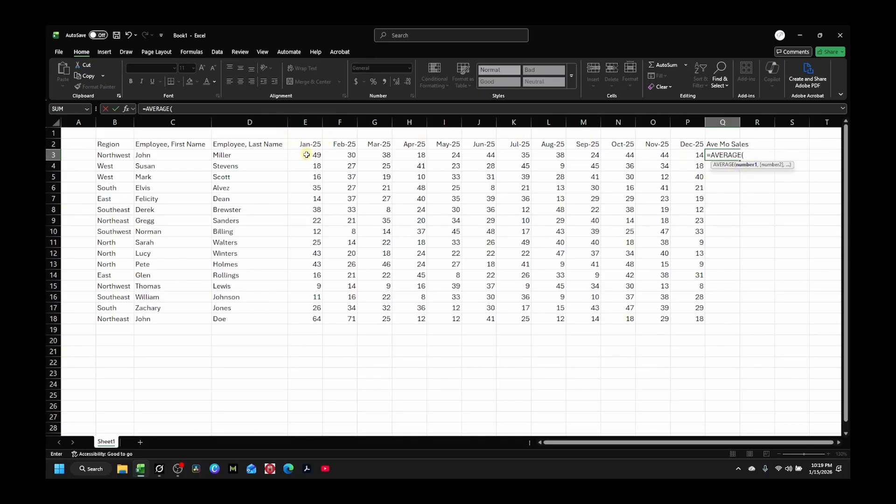
drag(307, 156, 683, 157)
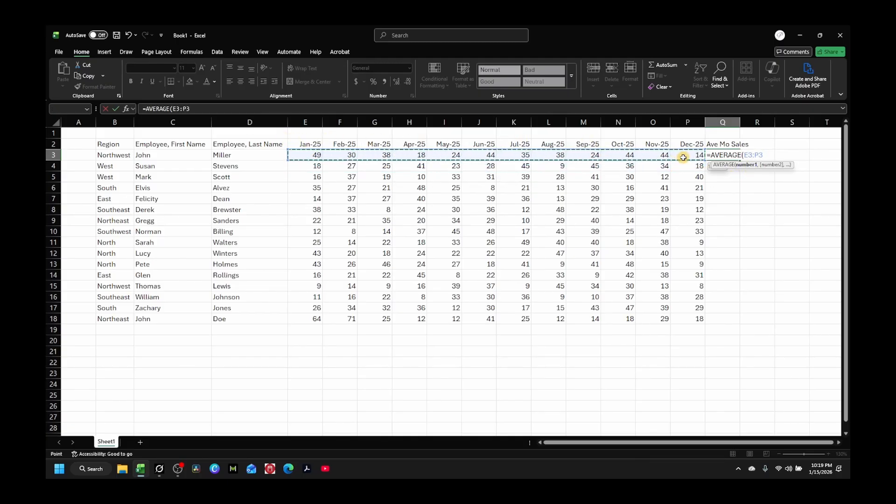
key(Return)
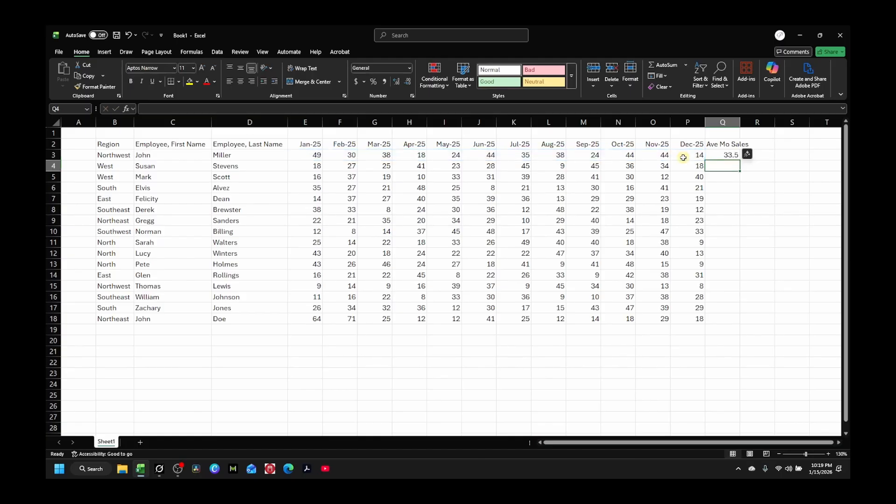
Fill the average formula from Q3 down to Q18 and format the averages with no decimal places
click(729, 155)
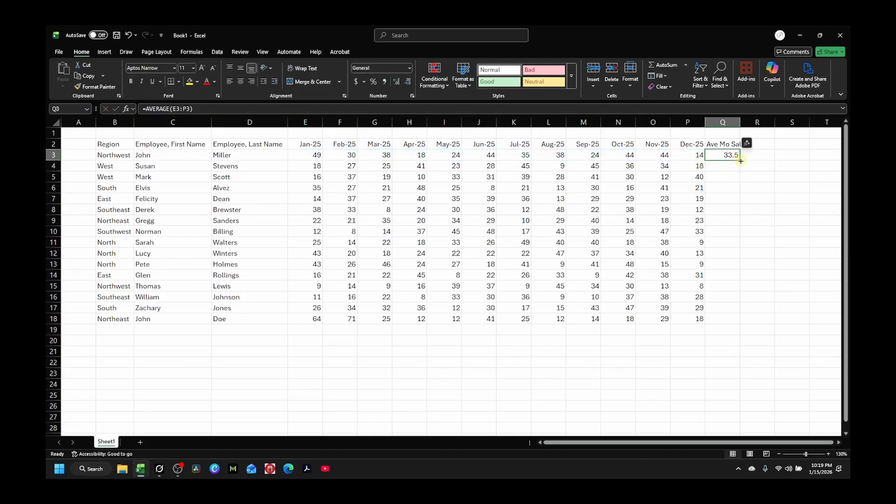
drag(741, 161, 740, 161)
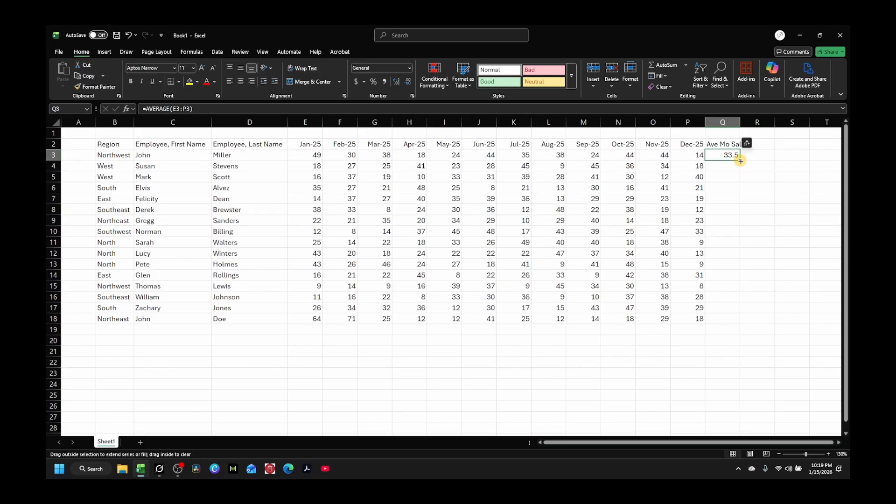
drag(741, 161, 734, 321)
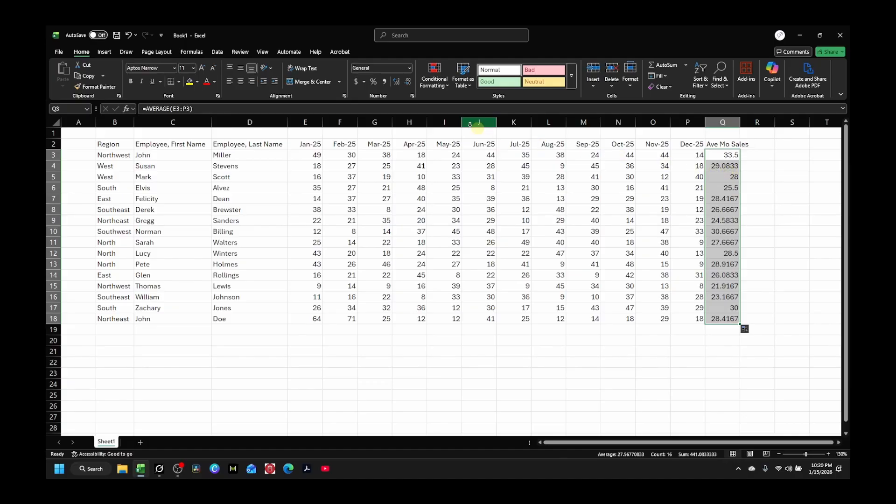
click(409, 84)
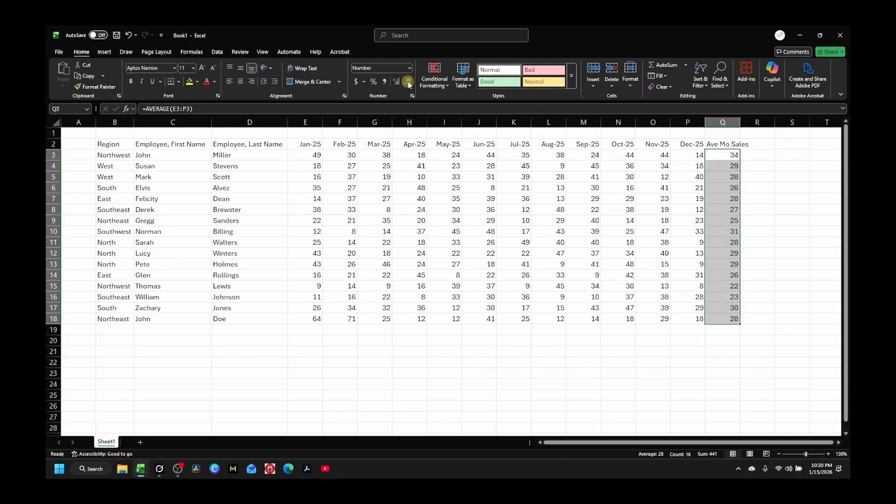
click(791, 220)
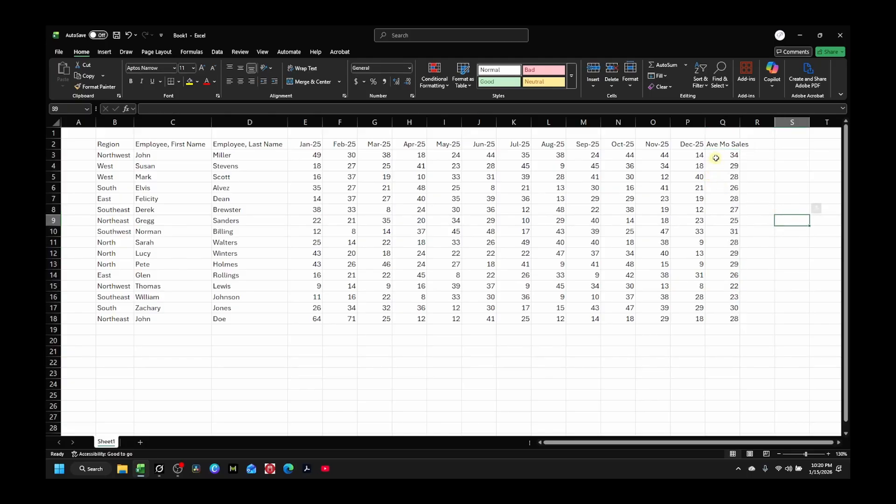
Make the header row B2:Q2 bold and autofit column Q to its header
drag(106, 144, 721, 144)
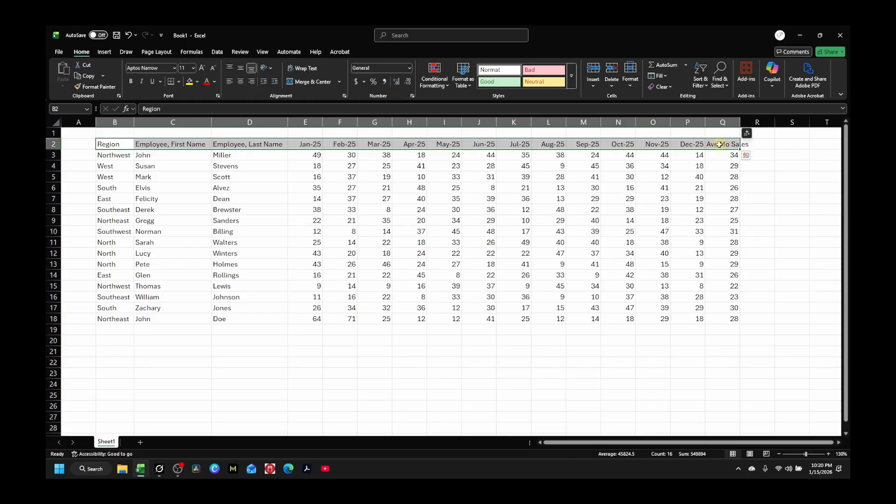
key(ctrl+b)
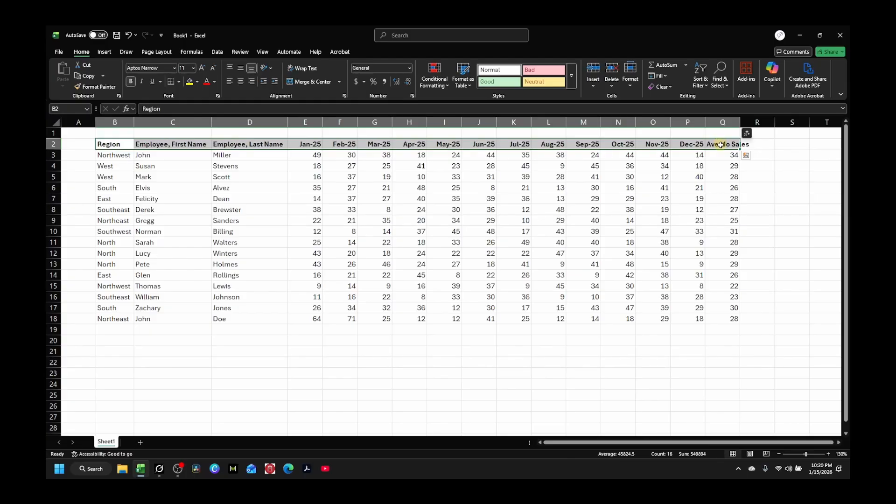
click(756, 186)
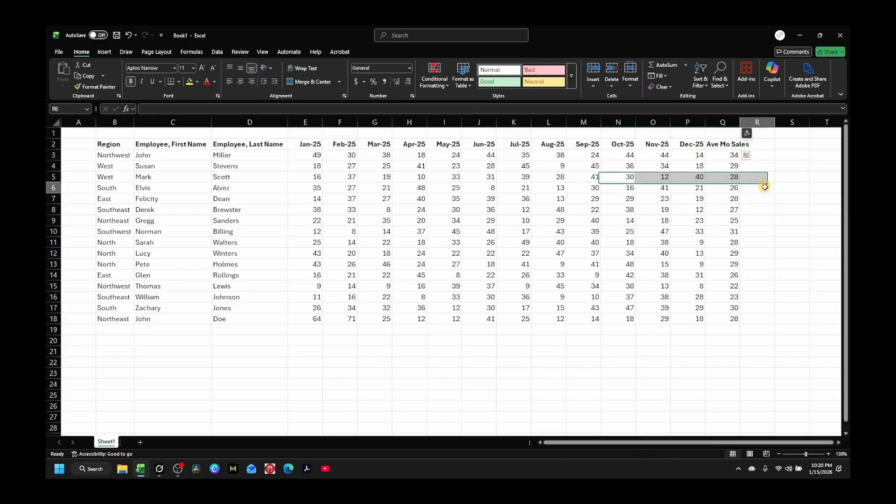
double_click(740, 122)
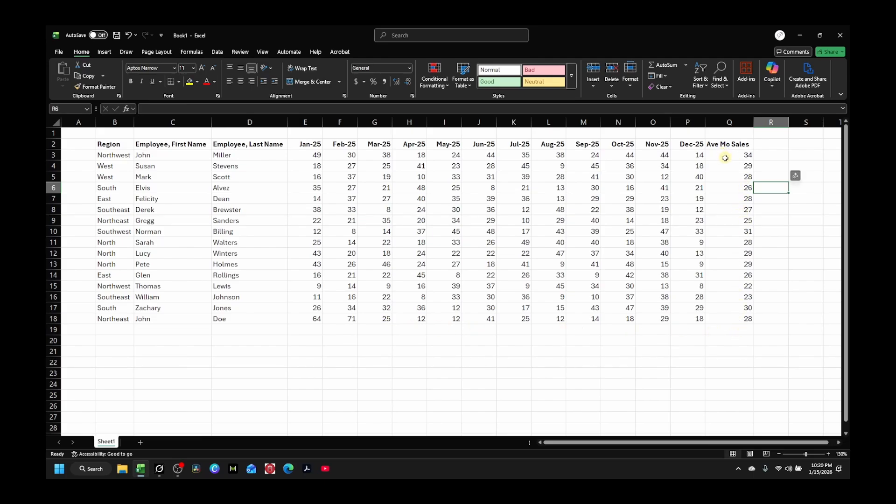
Add the header Total Annual Sales in R2 and autofit column R to it
click(765, 145)
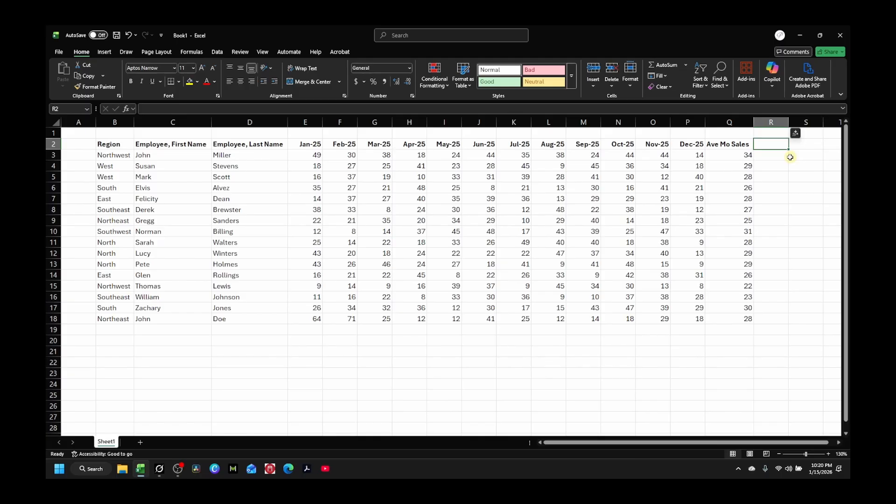
text(T)
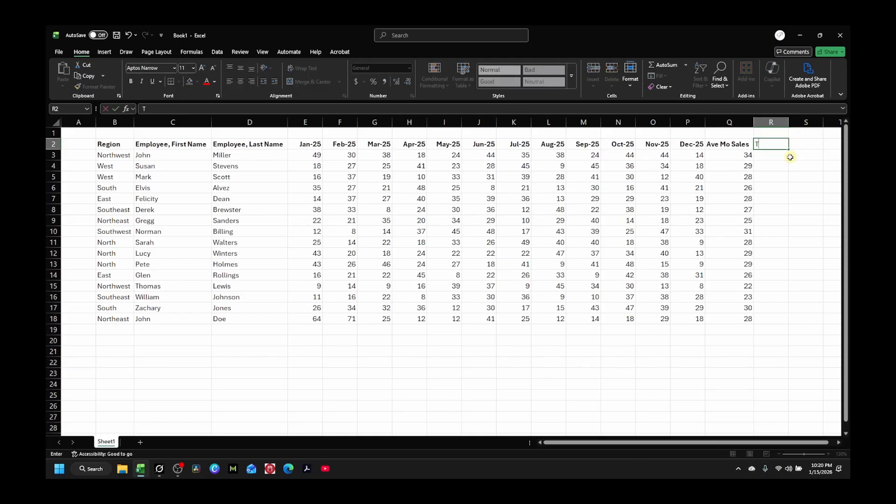
text(otal)
key(Return)
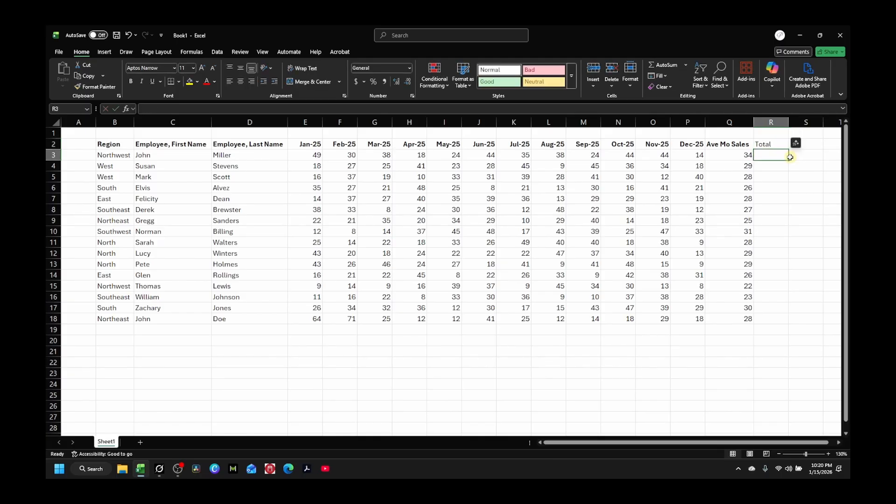
key(Up)
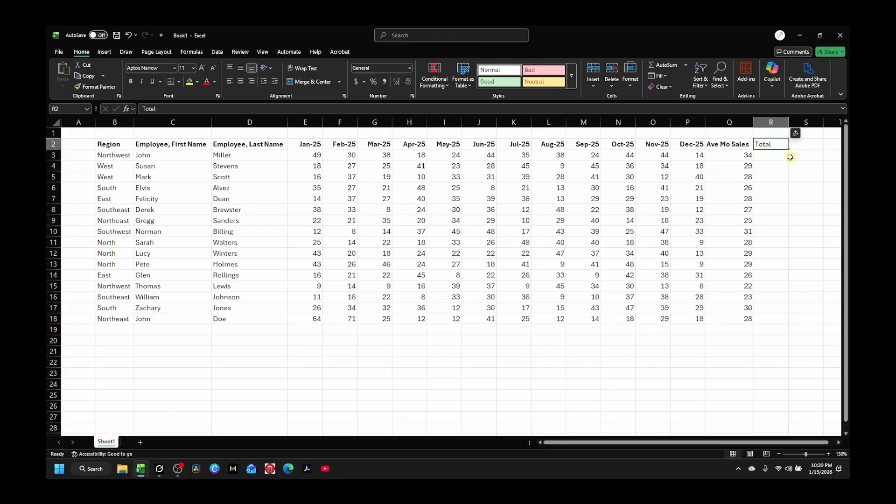
click(193, 109)
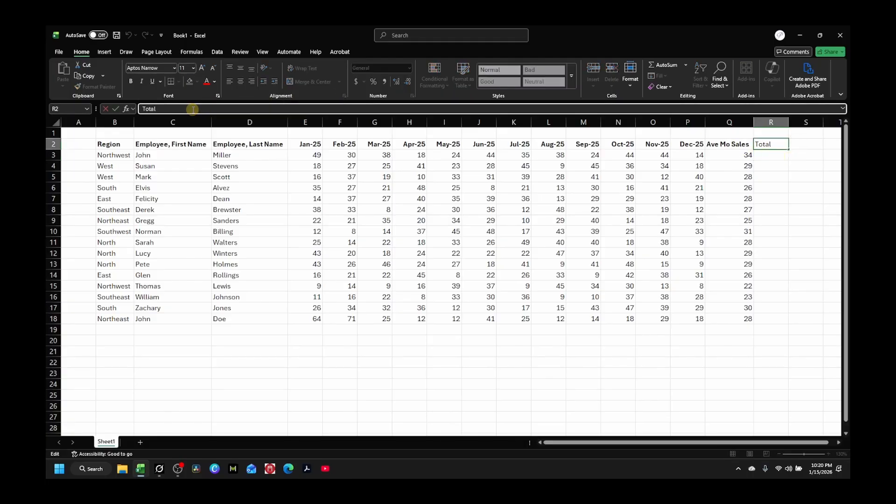
text(Annual Sales)
key(Return)
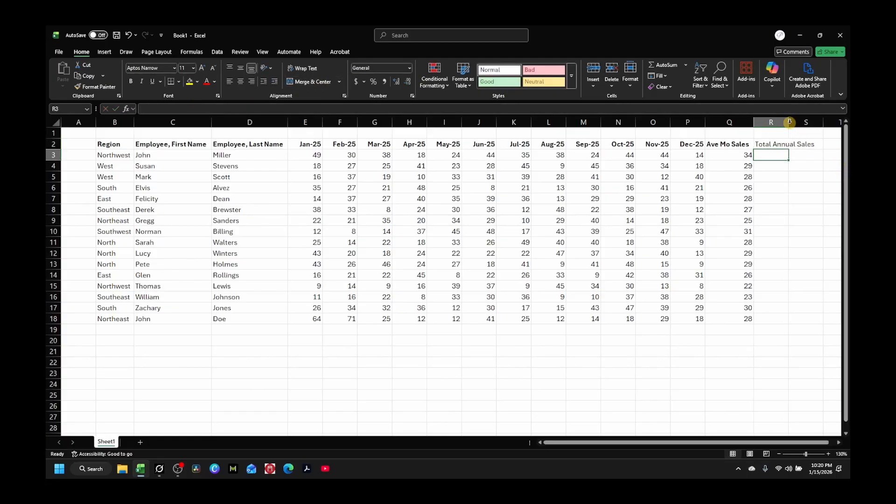
double_click(789, 122)
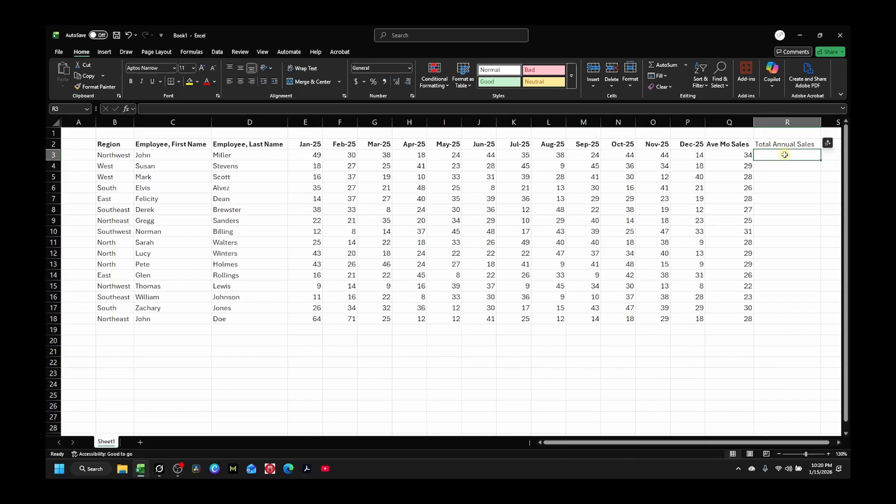
Enter =SUM(E3:P3) in R3 to total the first employee's Jan-25 to Dec-25 figures
text(=s)
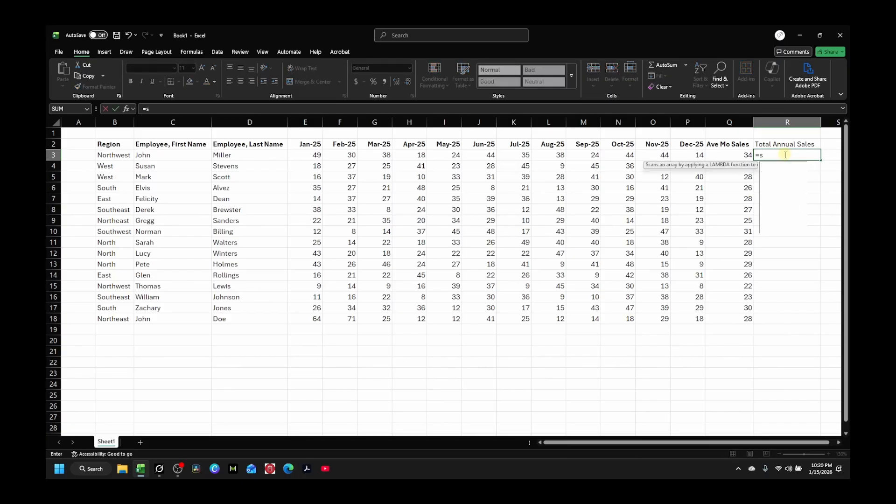
text(um()
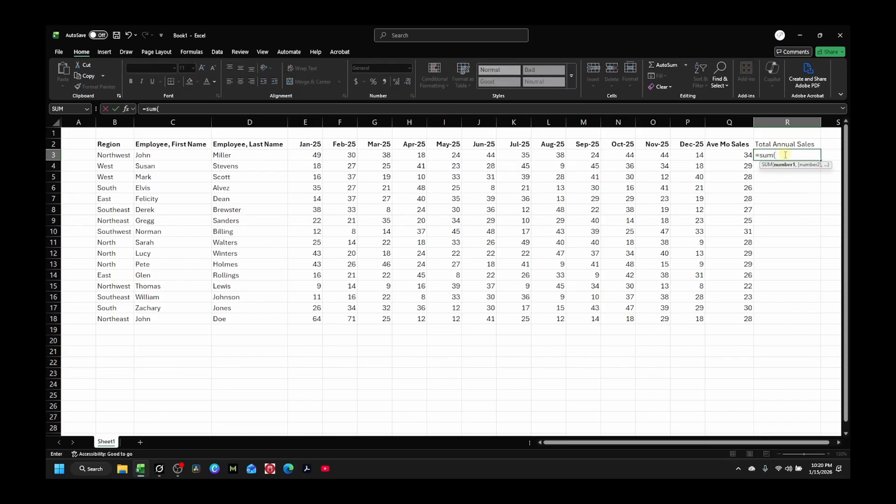
drag(311, 156, 680, 156)
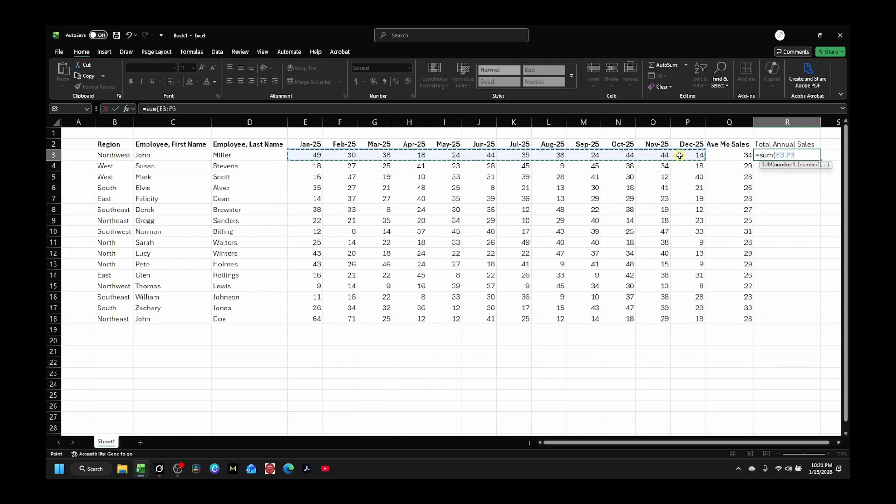
key(Return)
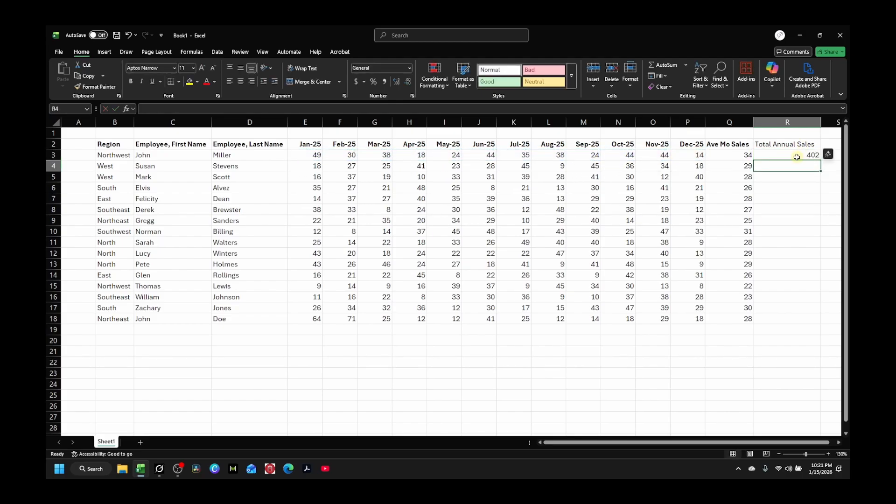
Fill the sum formula from R3 down to R18 and make the Total Annual Sales header bold
click(797, 157)
drag(820, 160, 815, 322)
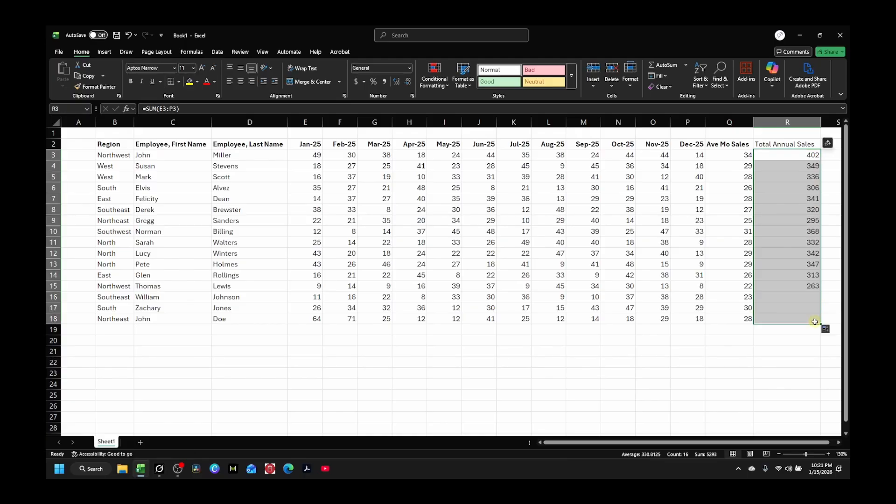
click(781, 145)
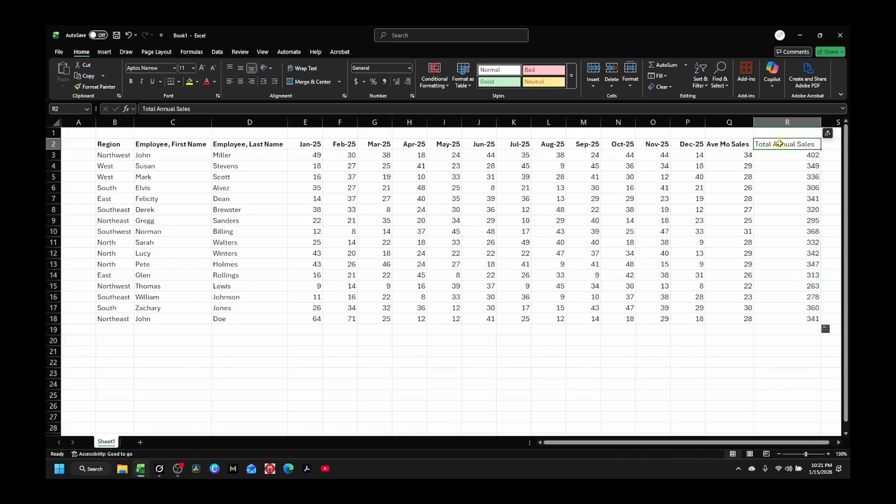
click(800, 346)
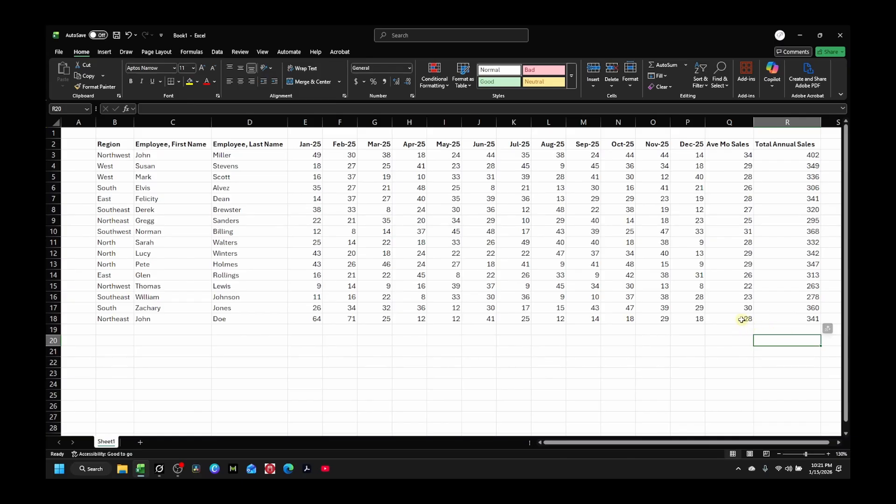
Fill the average and total formulas from Q18:R18 down to row 30
drag(742, 320, 777, 323)
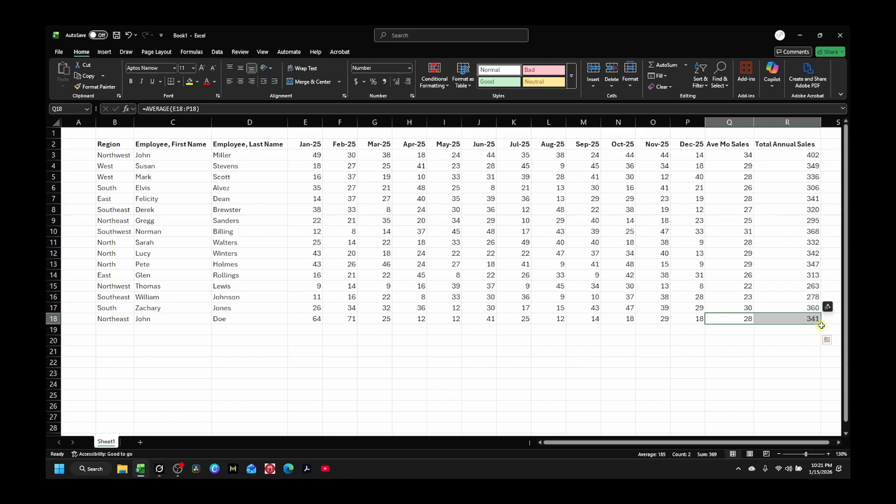
drag(822, 326, 821, 335)
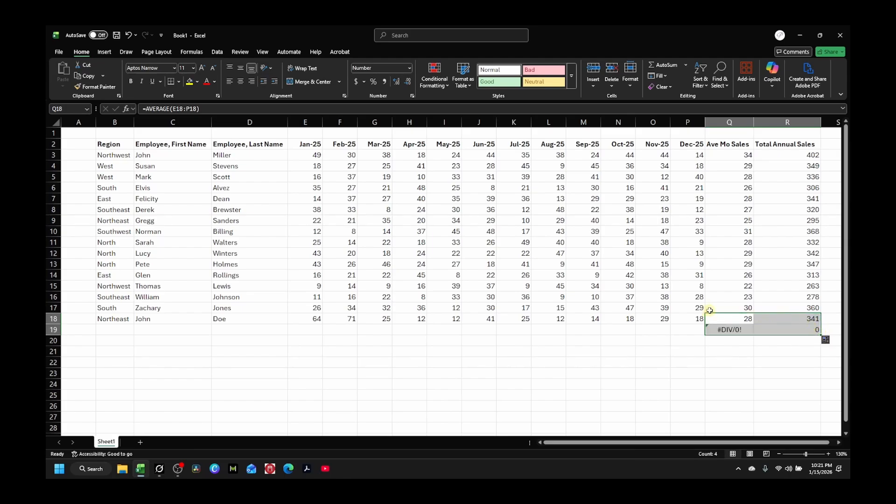
scroll(788, 330, down, 2)
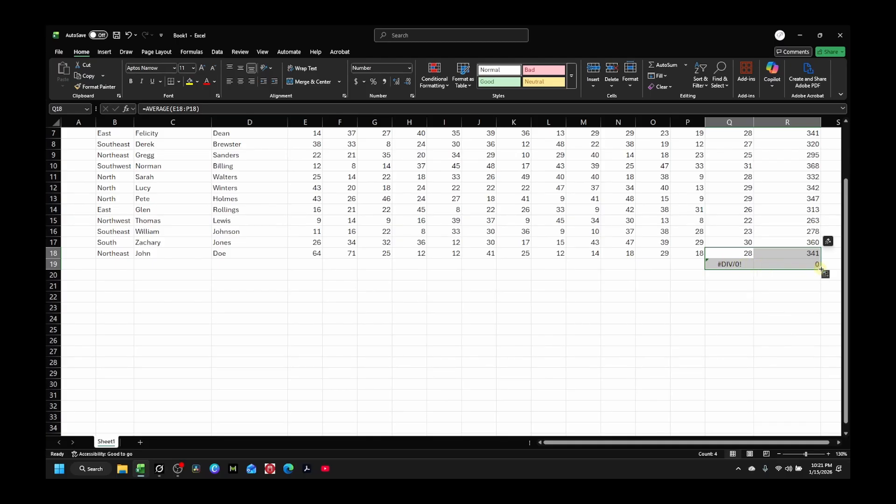
drag(822, 269, 822, 391)
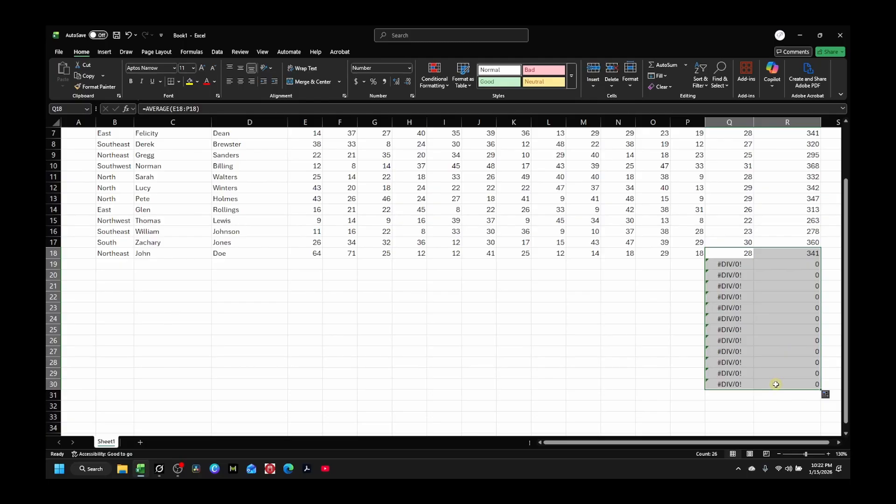
Clear the extra formulas from Q19:R30 below the data
drag(776, 384, 737, 265)
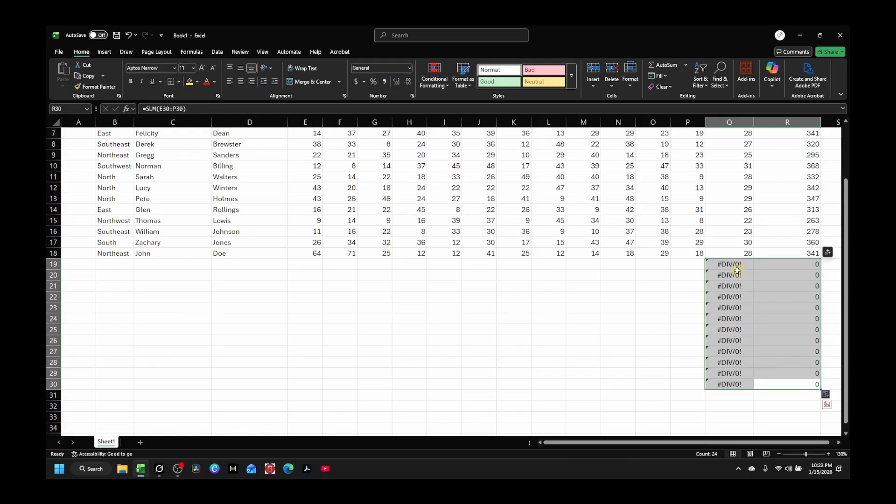
key(Delete)
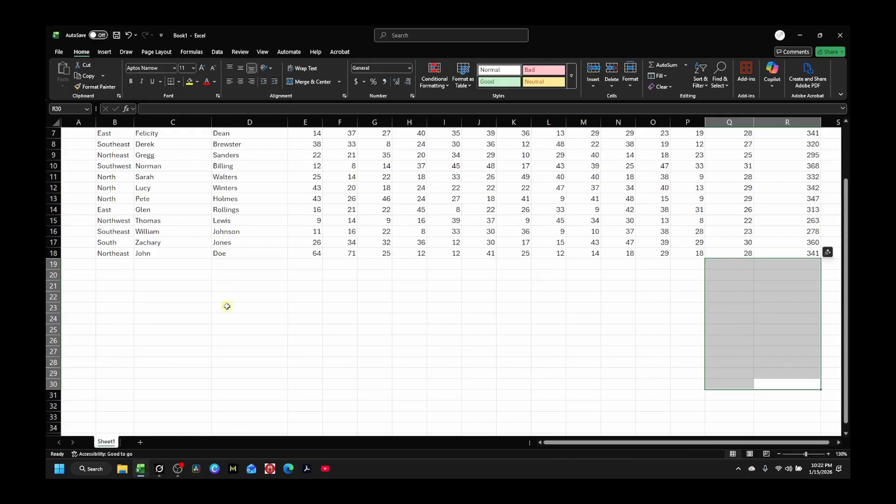
scroll(227, 306, up, 2)
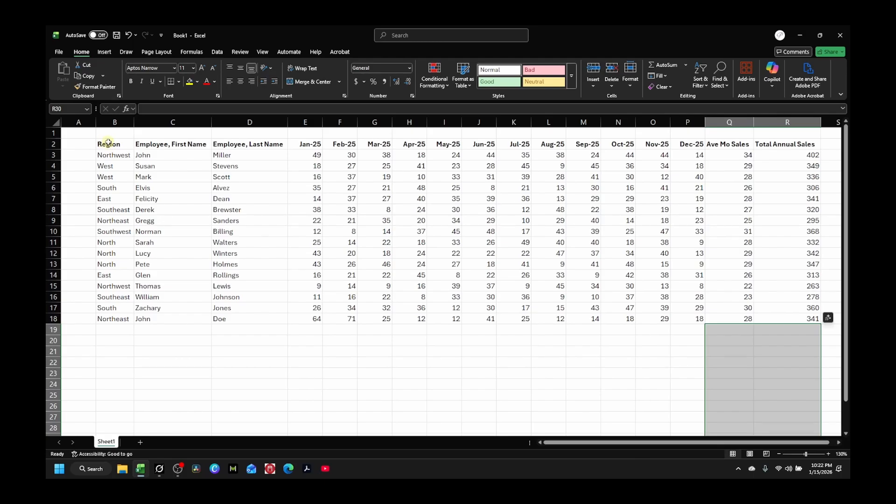
drag(108, 143, 780, 316)
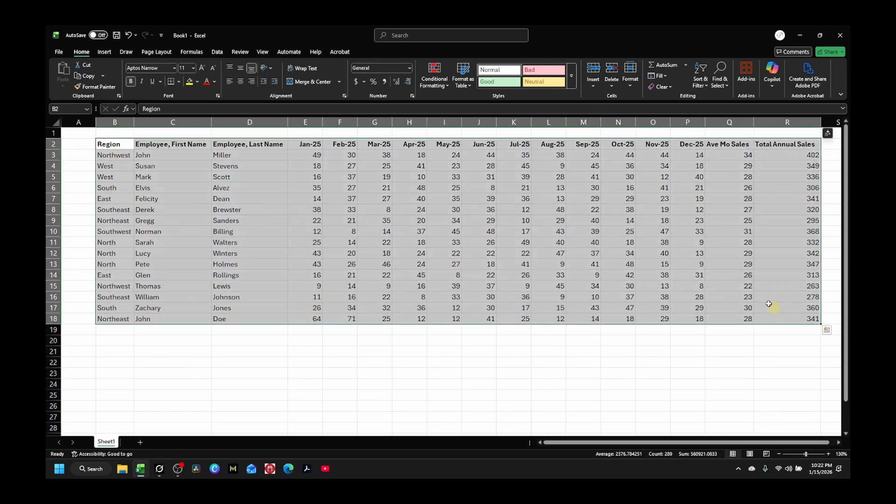
click(631, 85)
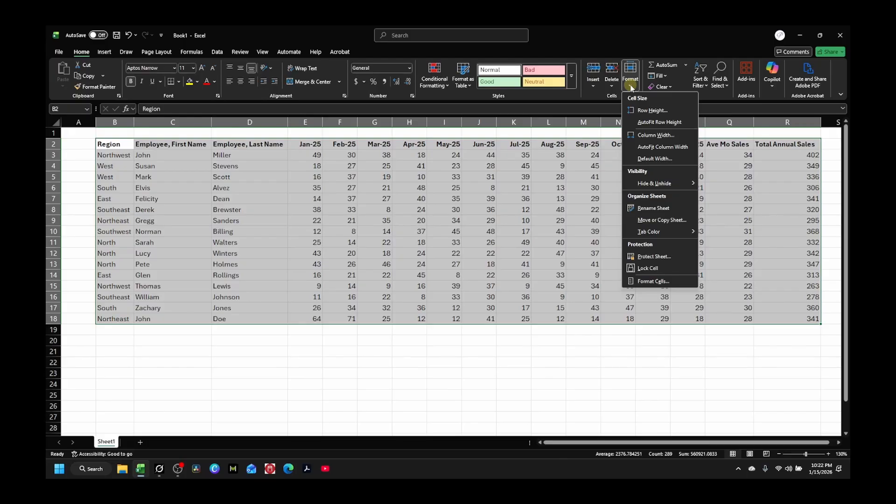
click(631, 87)
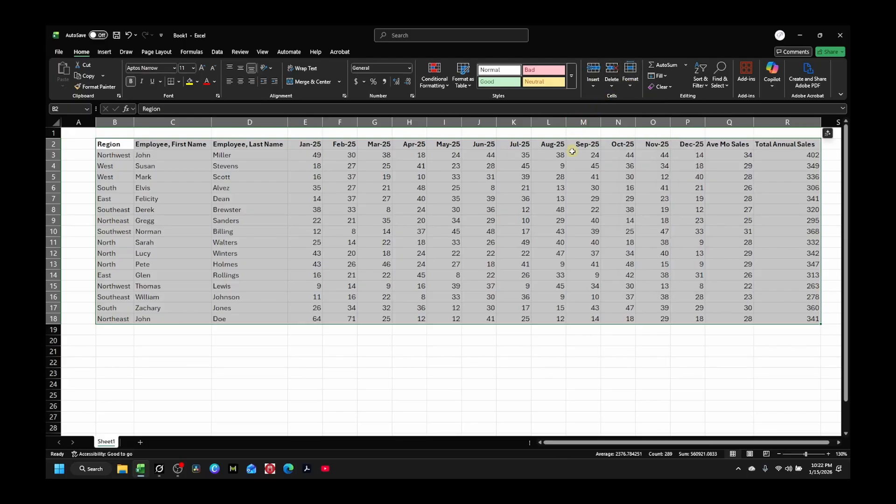
click(170, 189)
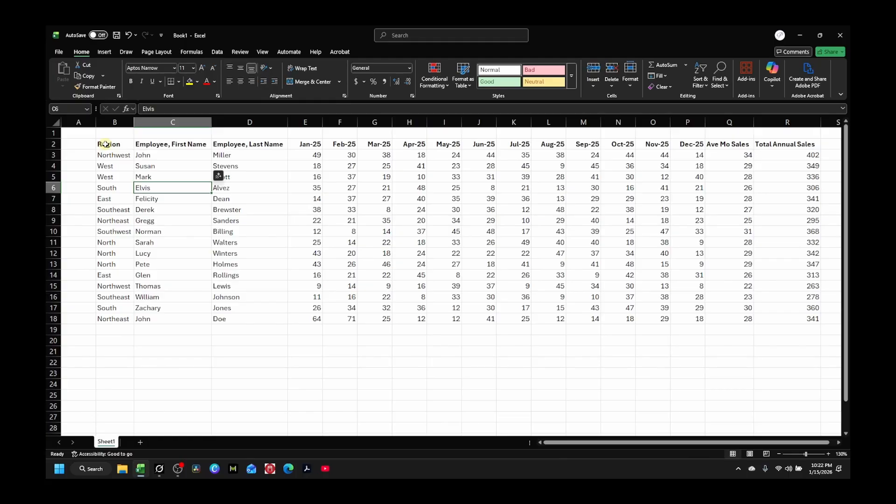
Fill the header row B2:R2 with dark gray
drag(105, 144, 782, 144)
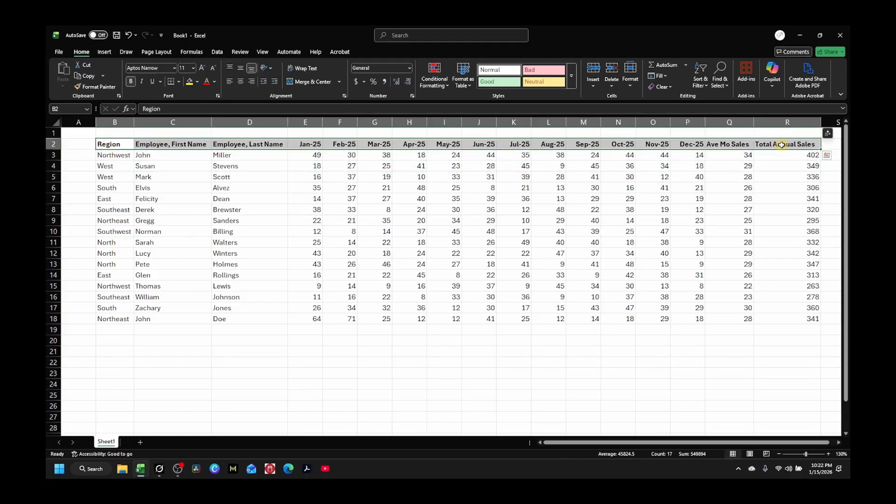
click(198, 82)
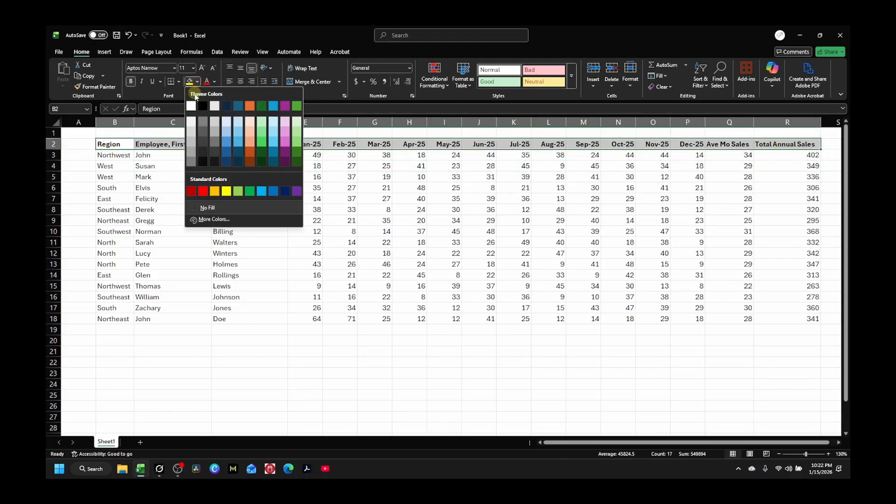
click(204, 123)
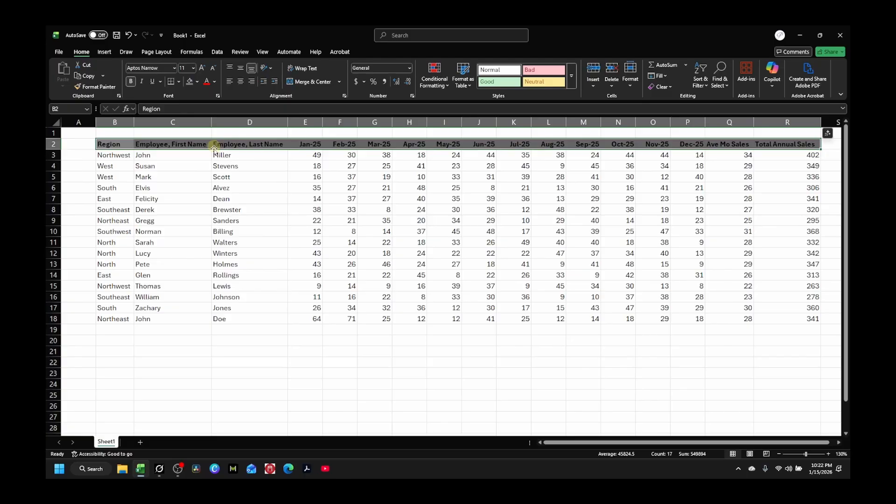
click(214, 207)
Shade every second data row, B4:R4, B6:R6 and B8:R8, with a light gray fill
drag(106, 166, 771, 162)
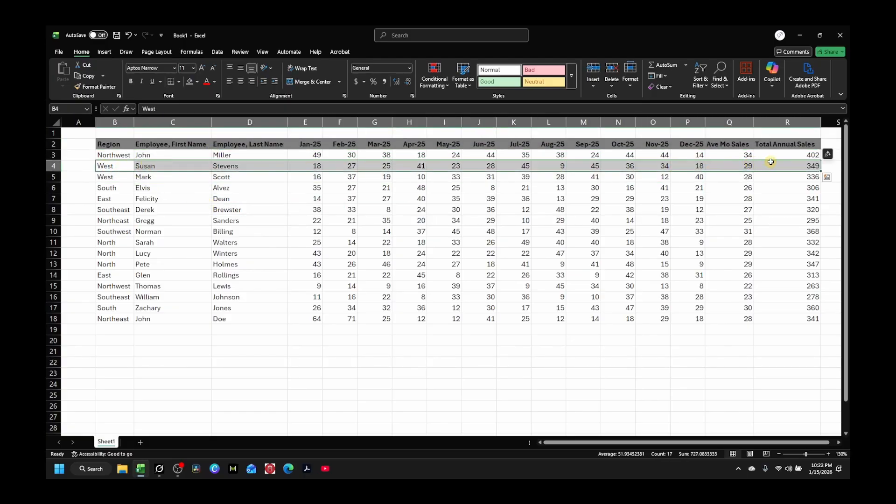
click(197, 82)
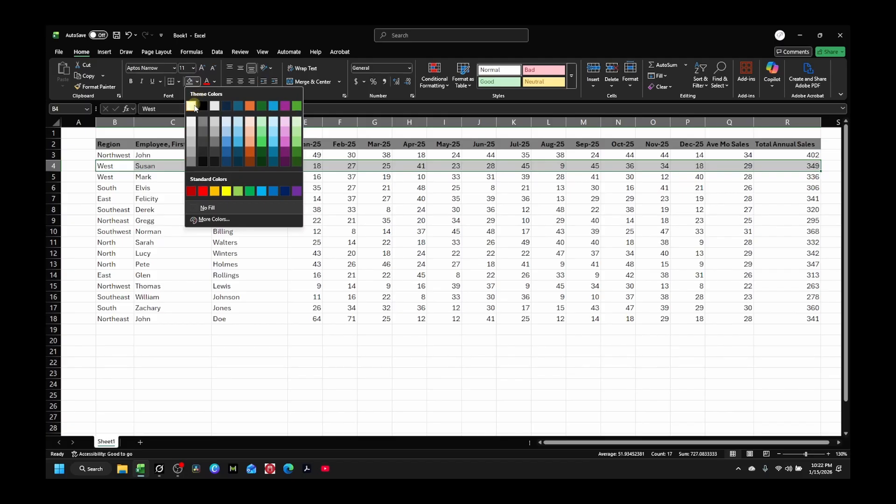
click(192, 123)
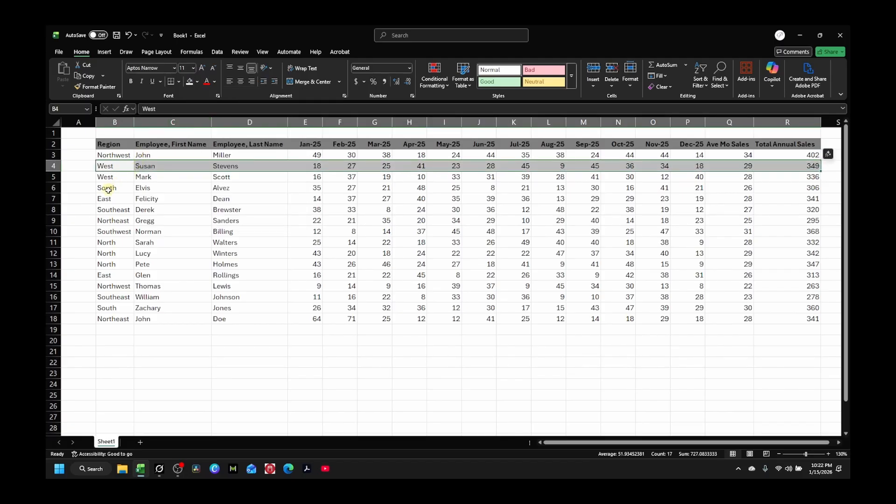
drag(106, 187, 804, 188)
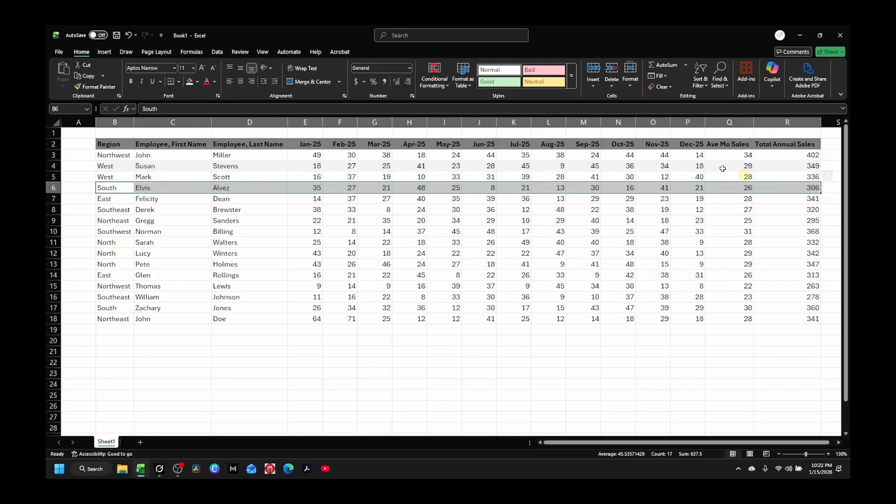
click(188, 82)
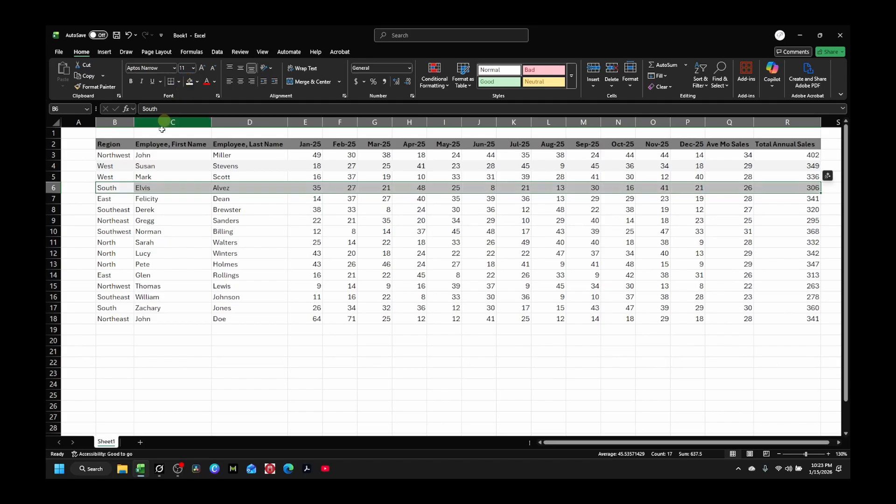
click(153, 222)
drag(105, 210, 773, 210)
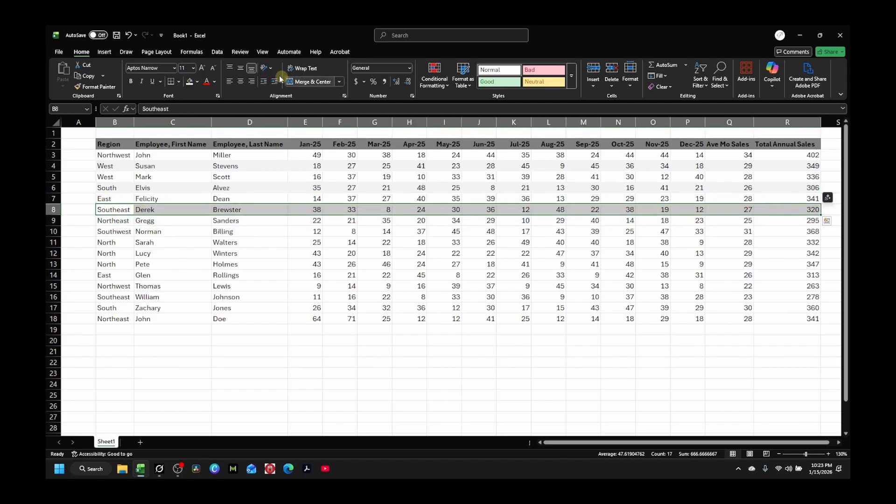
click(191, 83)
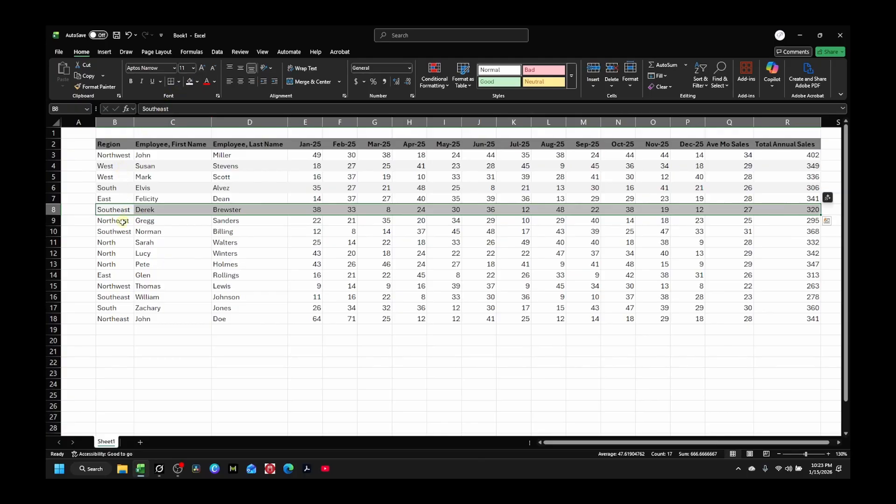
Apply the same light gray fill to columns B through R of rows 10, 12, 14, 16 and 18 together
drag(117, 233, 789, 233)
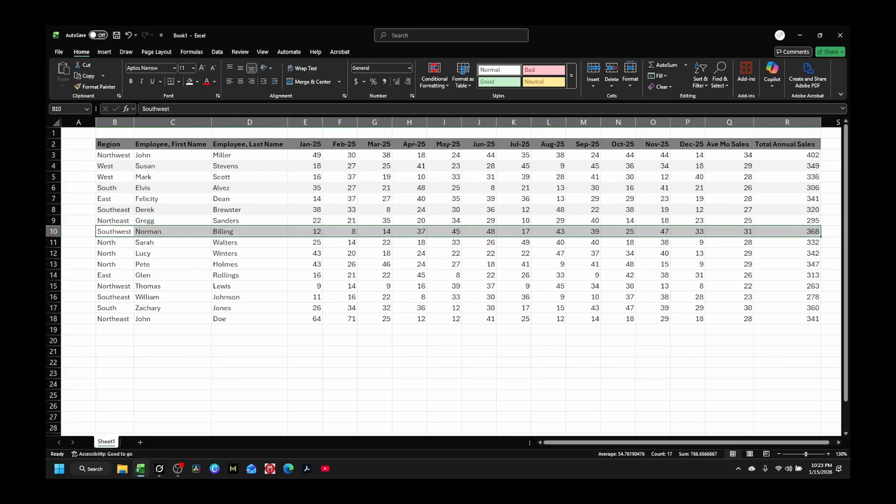
ctrl+drag(116, 254, 780, 256)
ctrl+drag(109, 275, 775, 275)
ctrl+drag(114, 297, 806, 301)
ctrl+drag(121, 320, 786, 317)
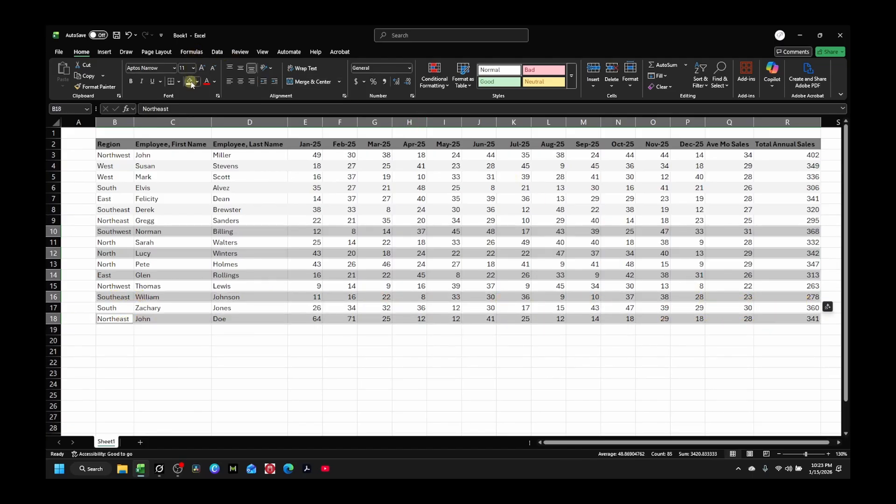
click(199, 345)
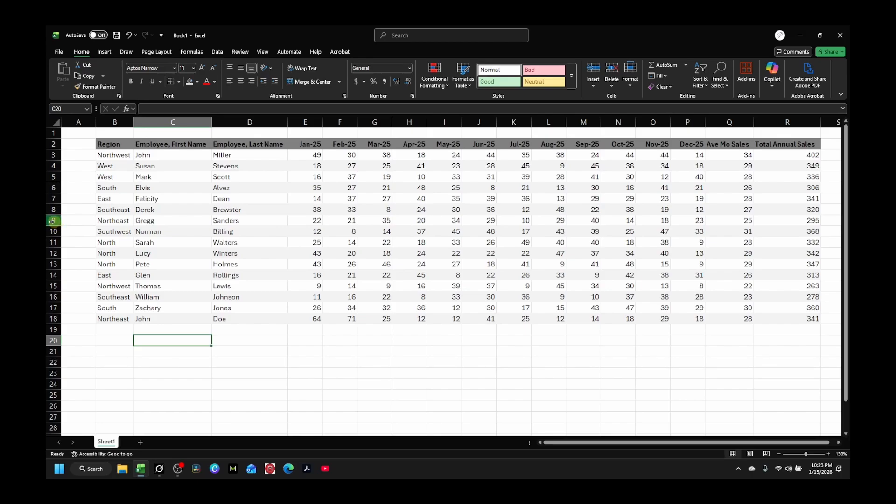
Insert a blank row above row 9 to check the row banding, and undo the insertion
right_click(53, 220)
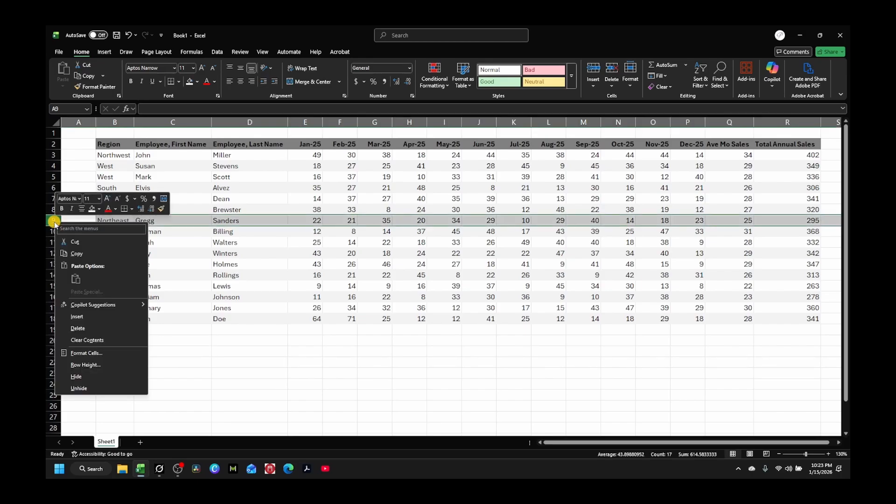
click(82, 321)
click(255, 232)
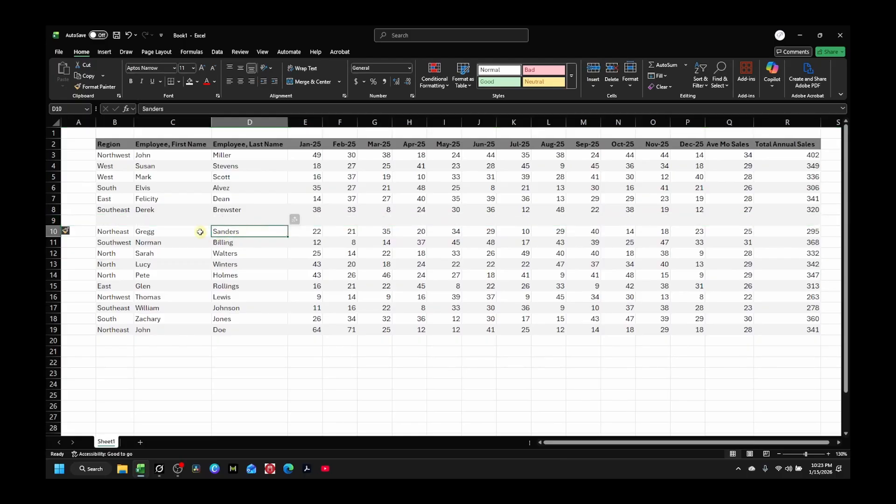
drag(108, 222, 796, 223)
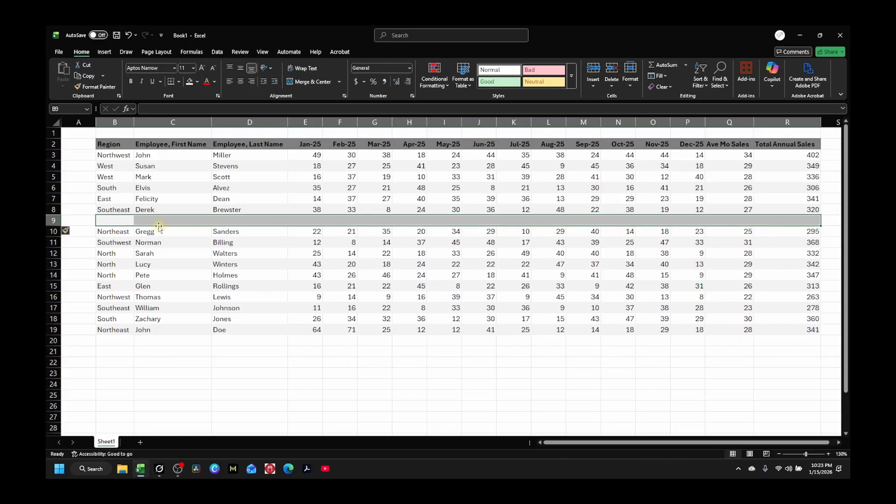
click(129, 35)
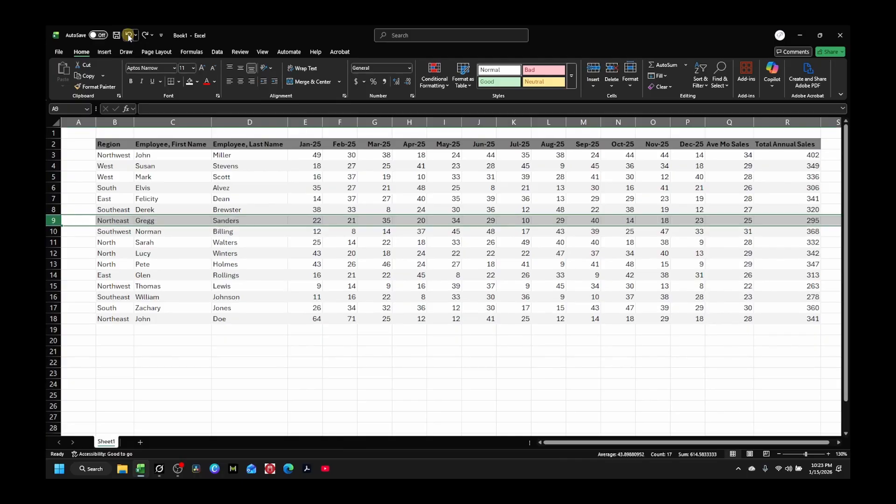
click(252, 361)
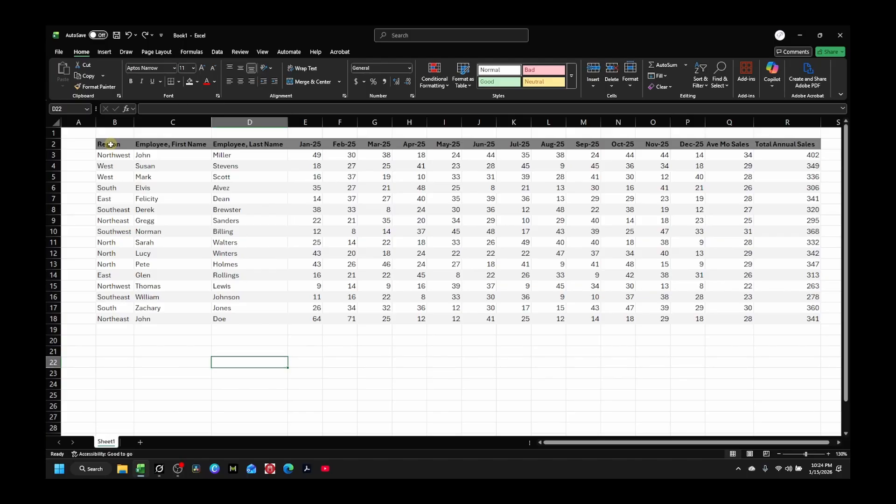
Format B2:R18 as a table with headers using the first Light style, and undo the table formatting
drag(111, 144, 777, 316)
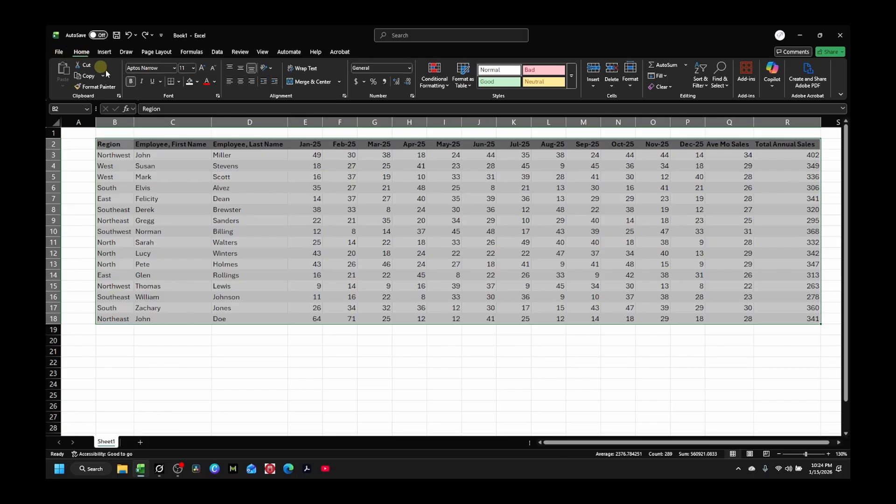
click(471, 87)
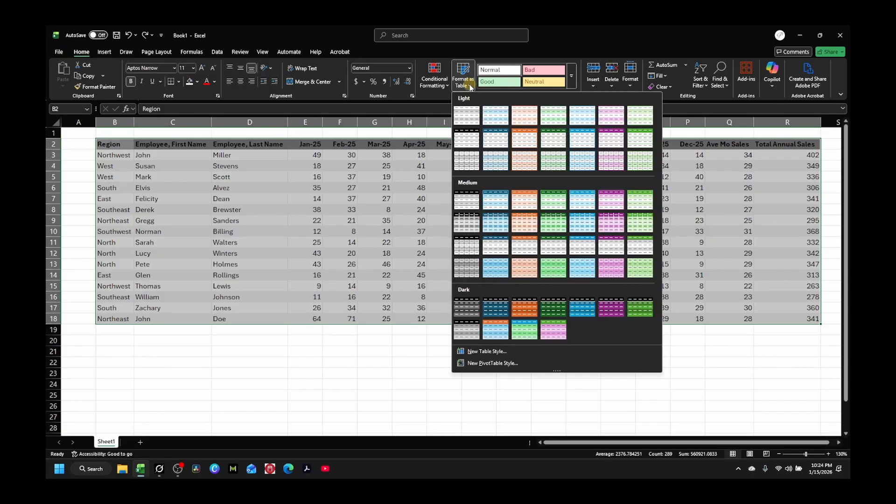
click(467, 115)
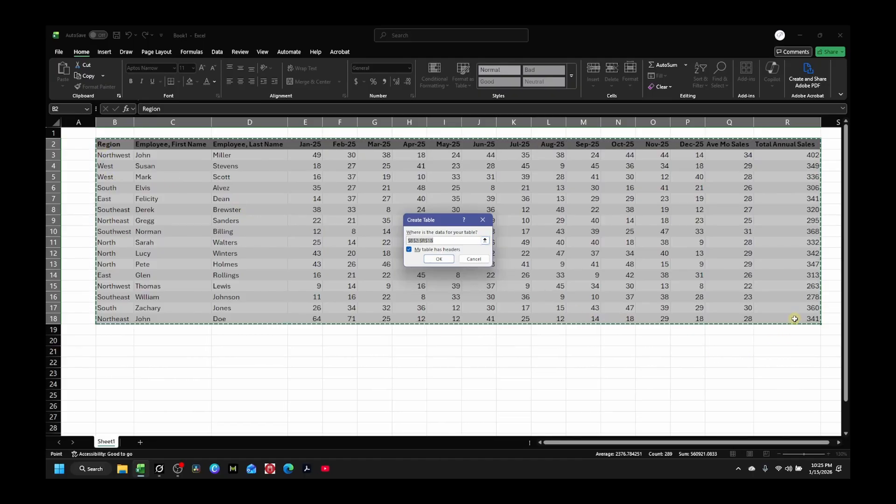
click(439, 260)
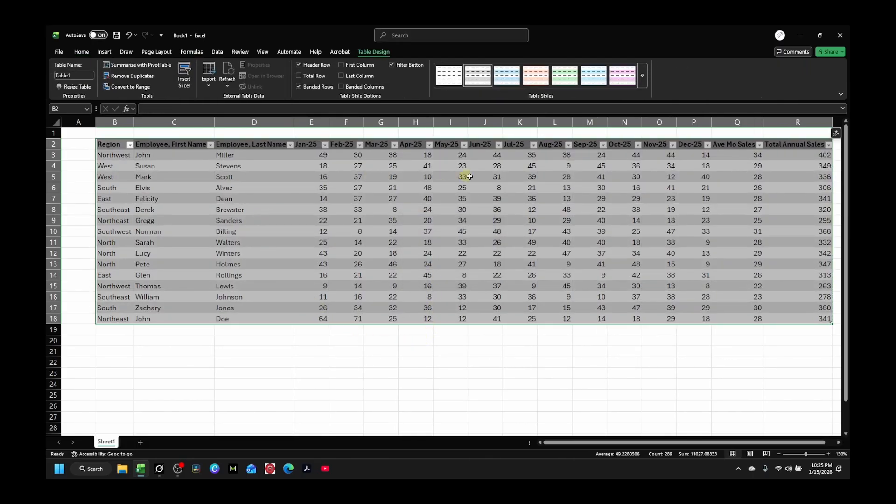
click(390, 291)
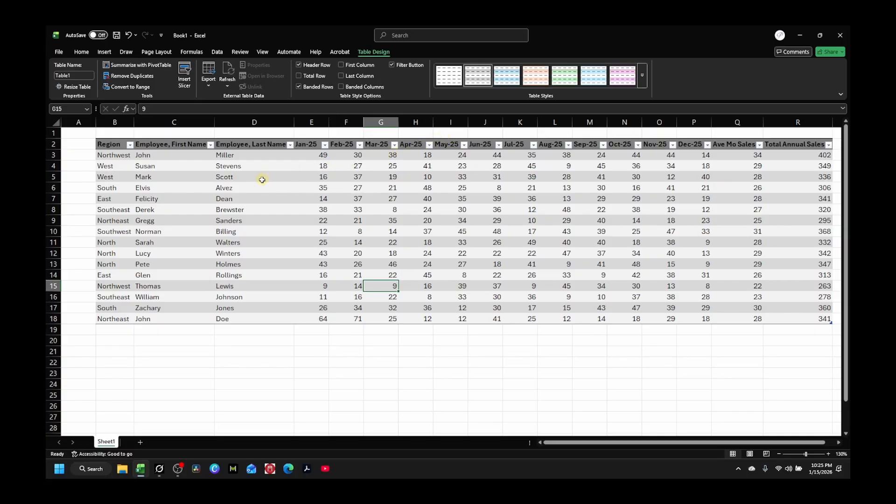
click(129, 35)
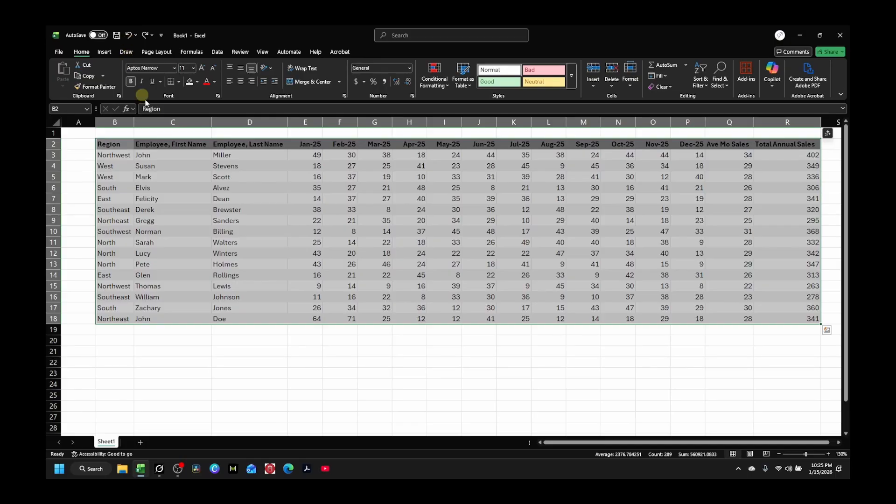
Insert a table with headers over B2:R18, and undo the table creation
click(235, 232)
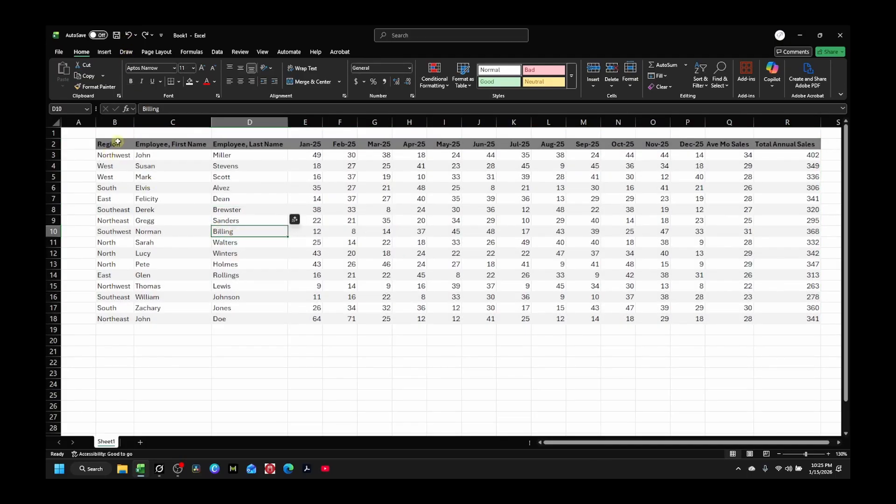
drag(117, 143, 786, 316)
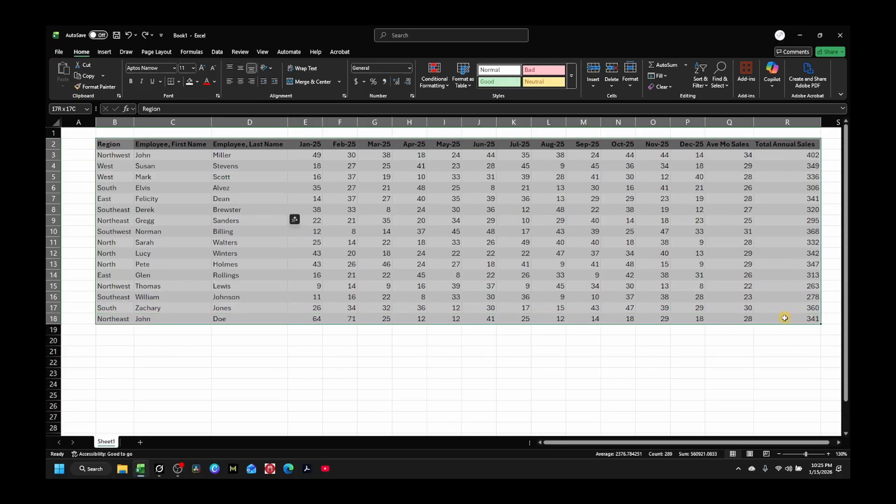
click(106, 52)
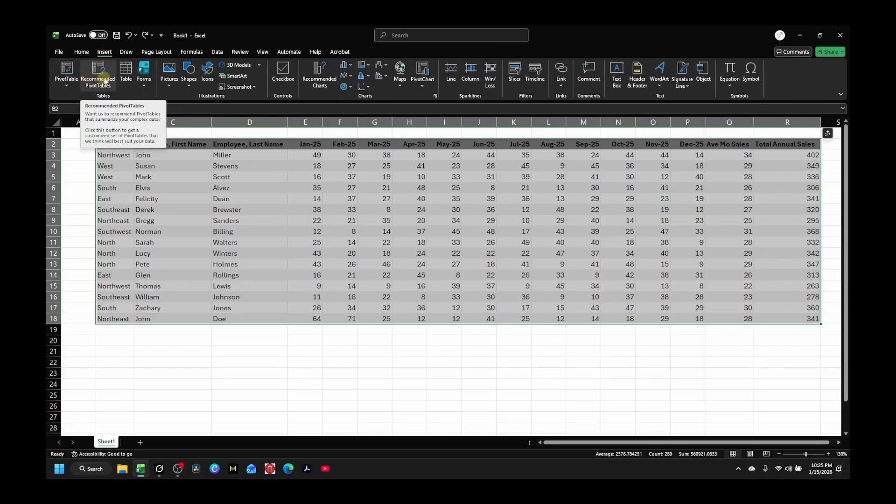
click(125, 70)
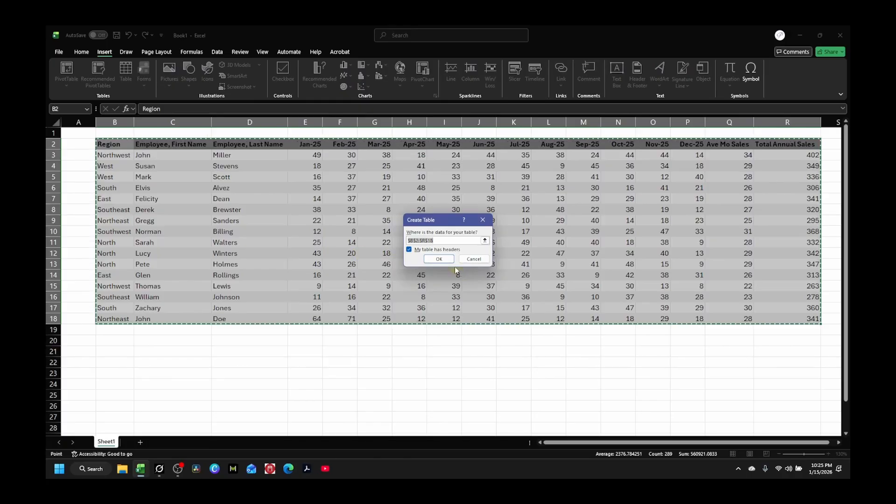
click(440, 259)
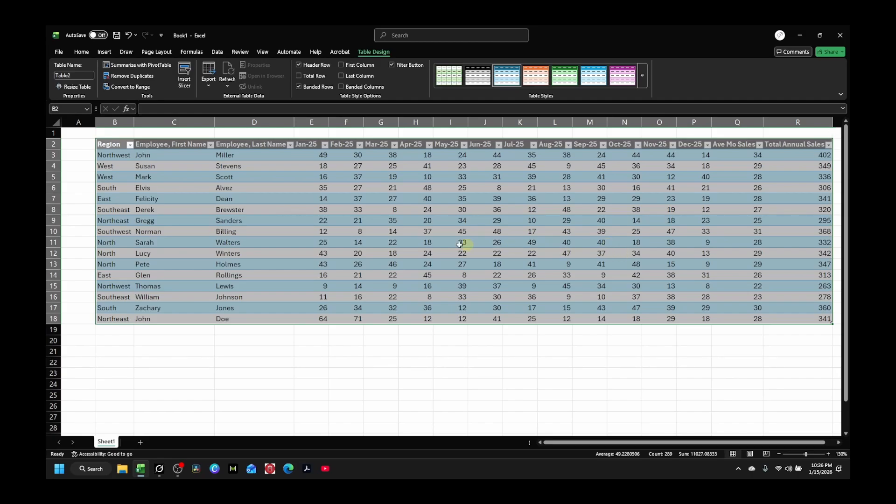
click(310, 345)
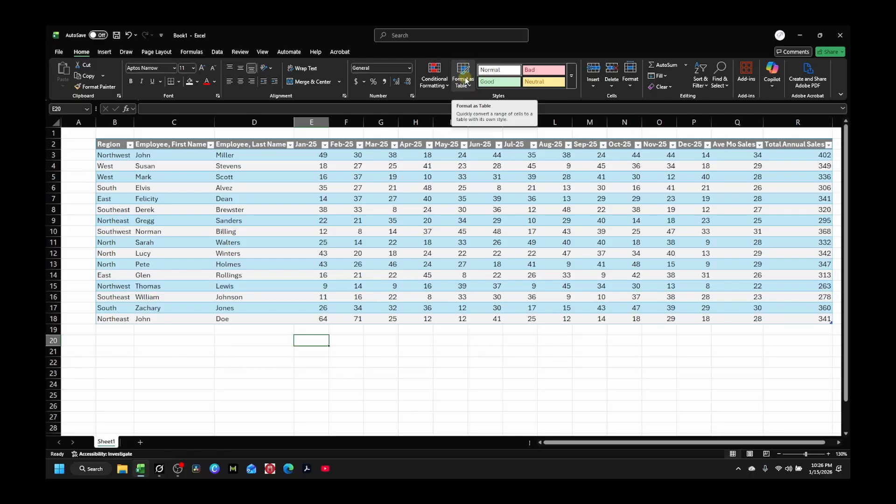
click(104, 51)
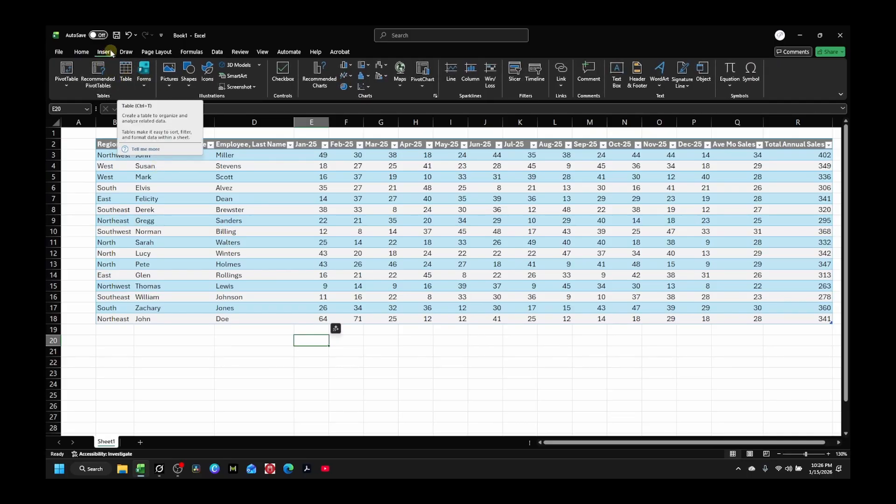
click(127, 35)
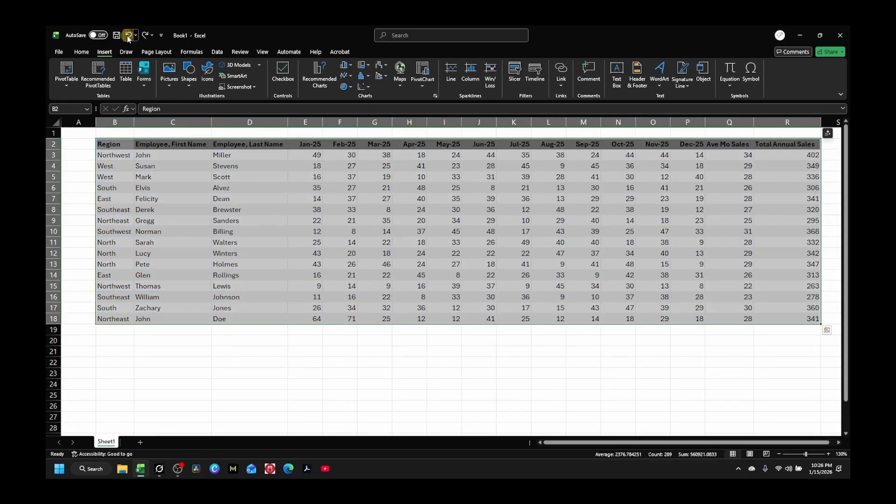
click(171, 207)
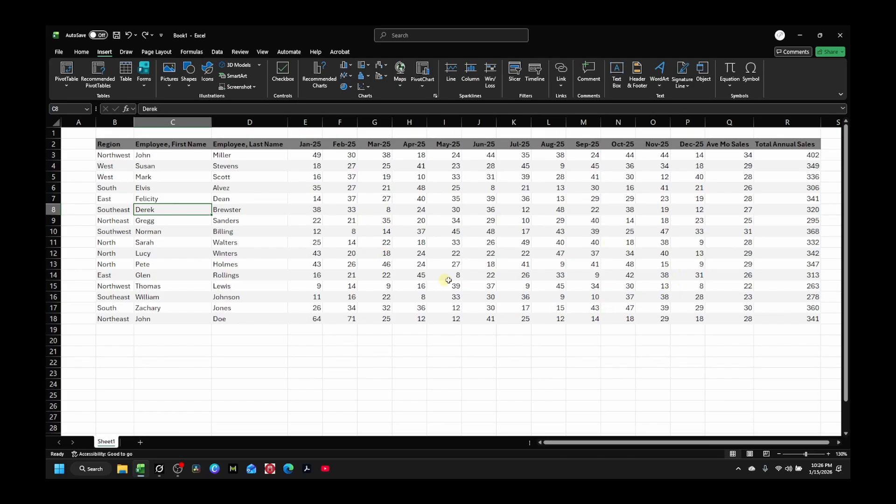
Remove the gray fill from the data rows B3:R18
drag(105, 154, 787, 319)
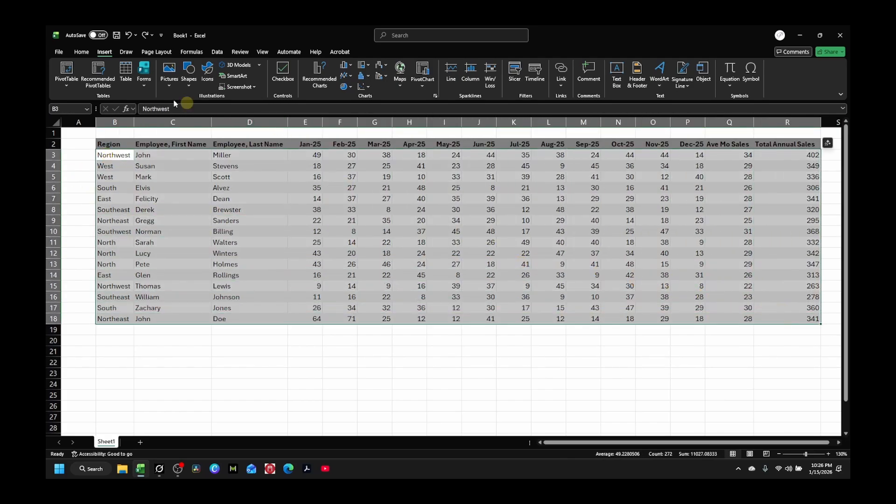
click(82, 52)
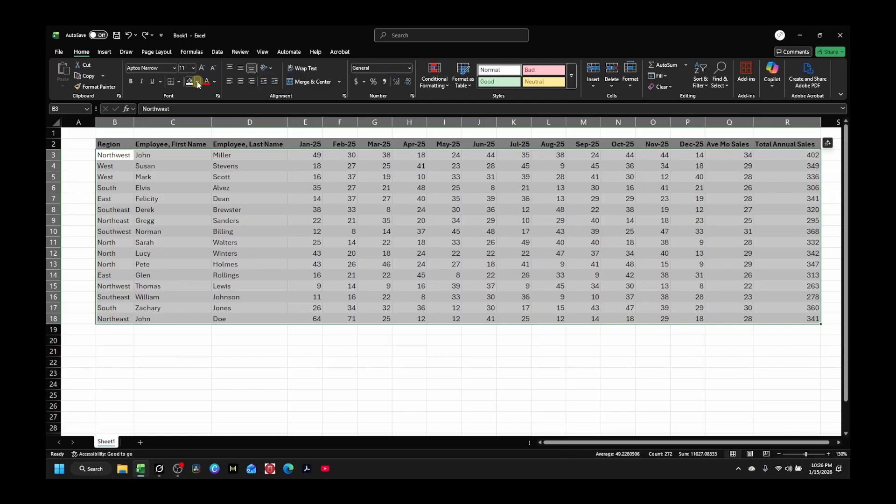
click(198, 82)
click(208, 209)
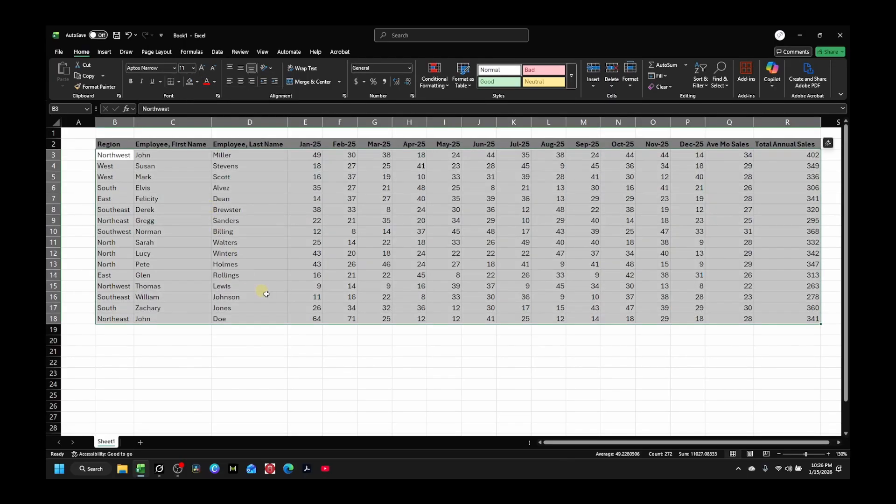
click(308, 350)
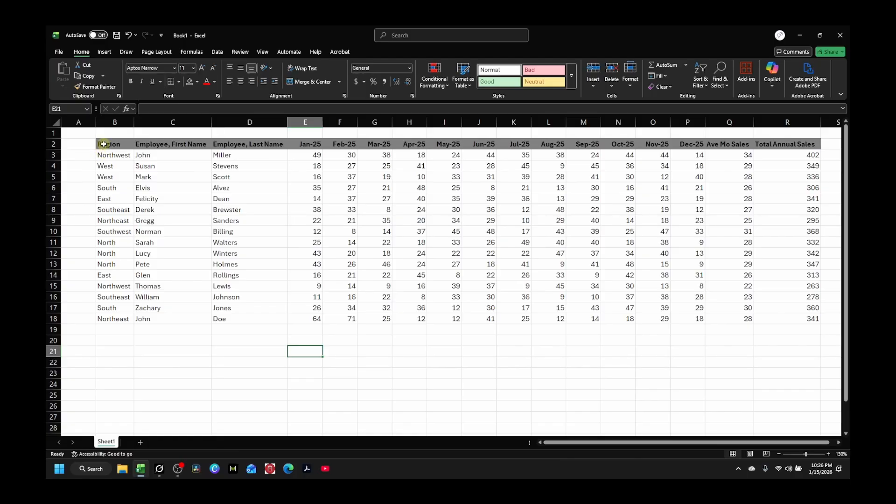
Create a table with headers from the range B2:R18
mouse_move(103, 145)
mouse_down()
mouse_move(767, 320)
mouse_move(801, 316)
mouse_up()
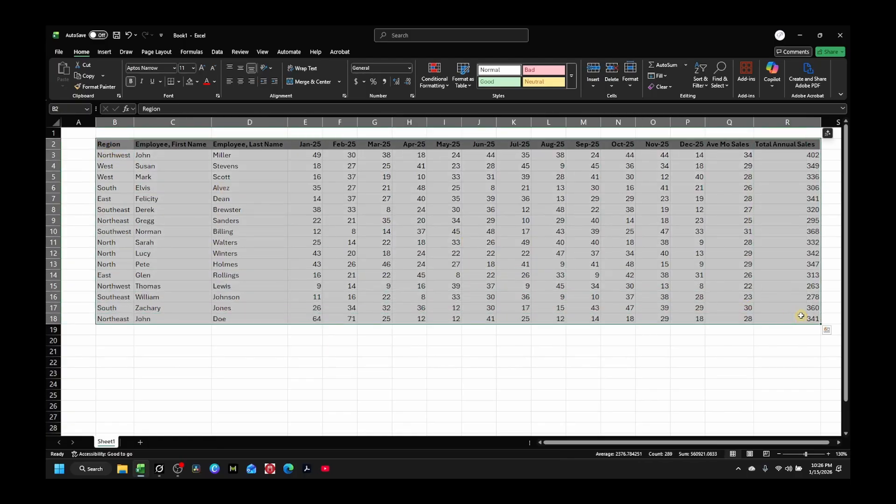
key(ctrl+t)
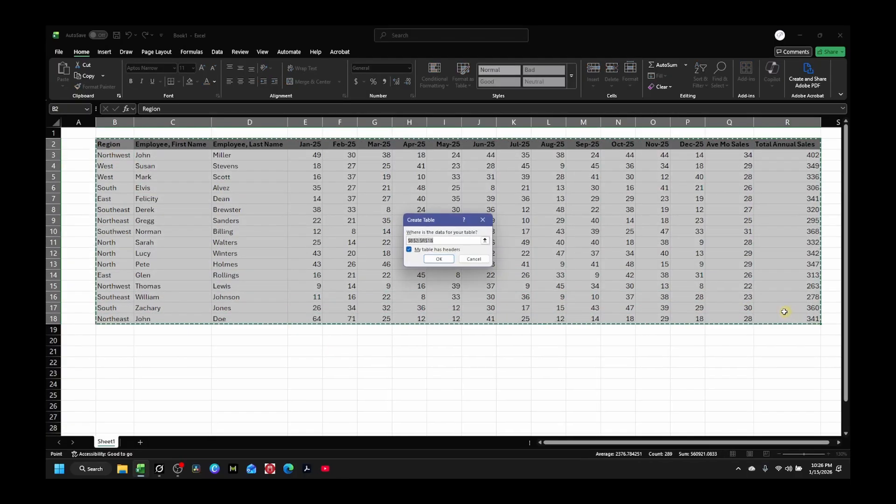
click(436, 259)
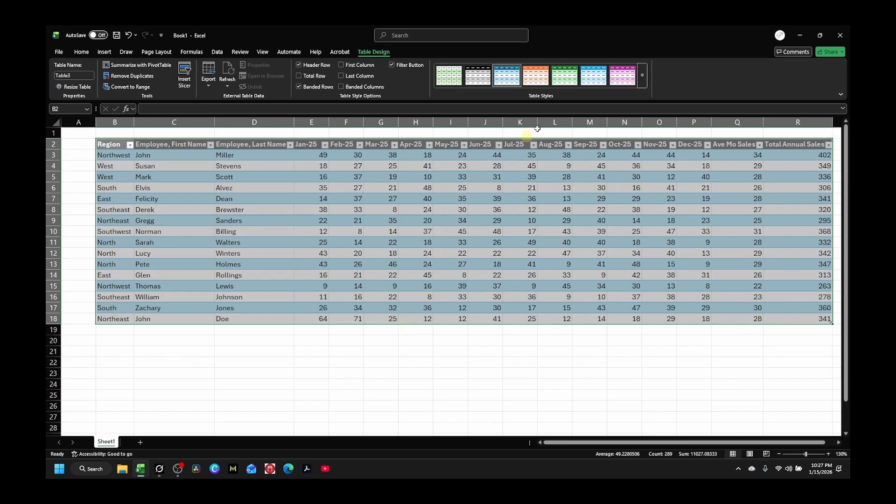
Apply the White, Table Style Light 8 style to the sales table
click(642, 78)
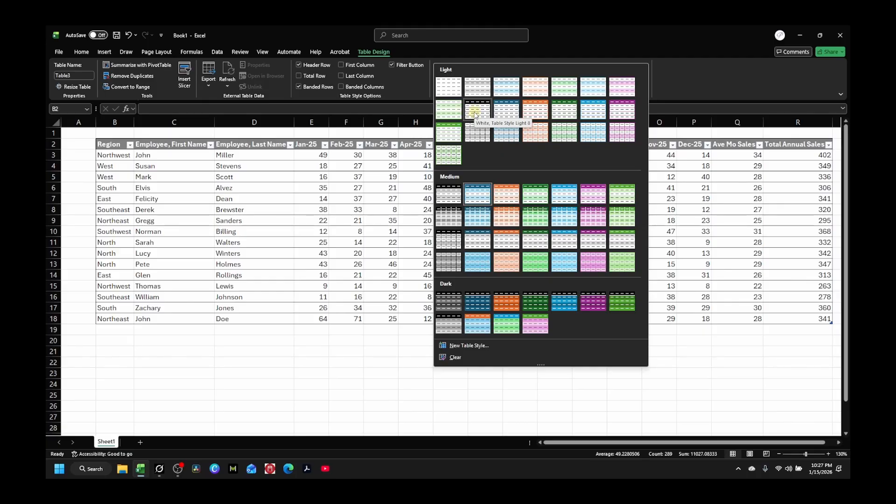
click(475, 113)
click(346, 252)
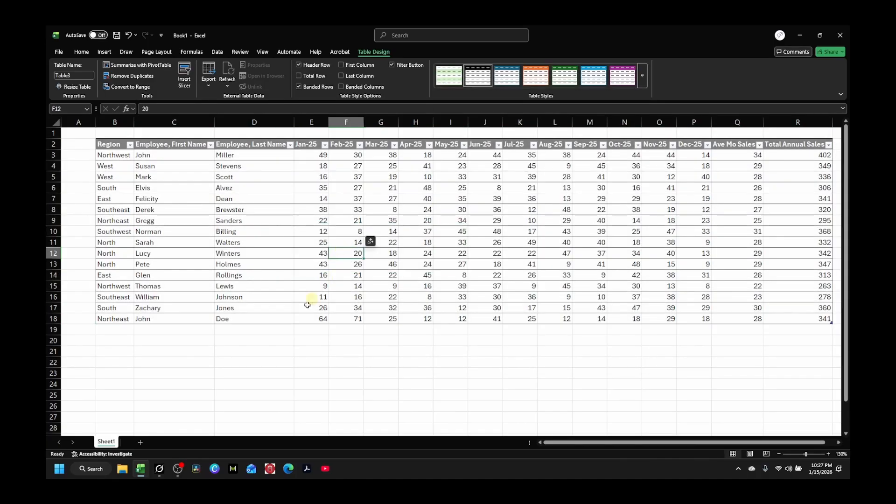
Alternate between cells inside and outside the table to check when the table design options are available
click(219, 192)
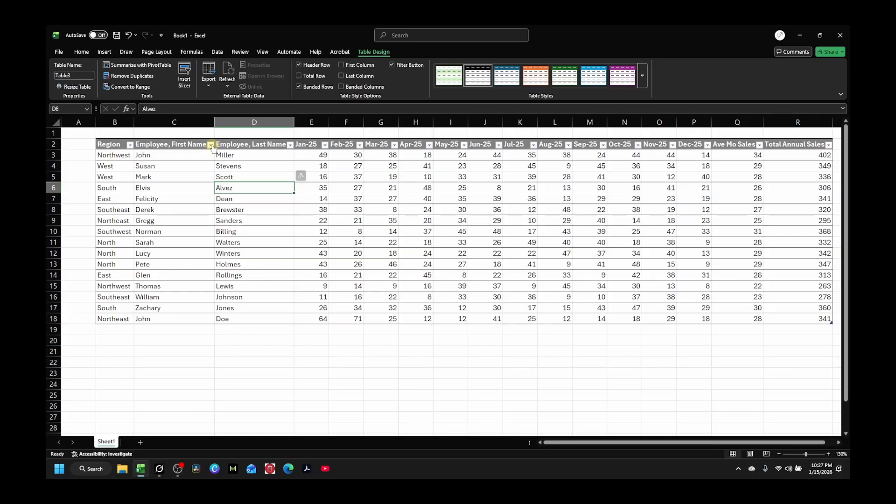
click(82, 167)
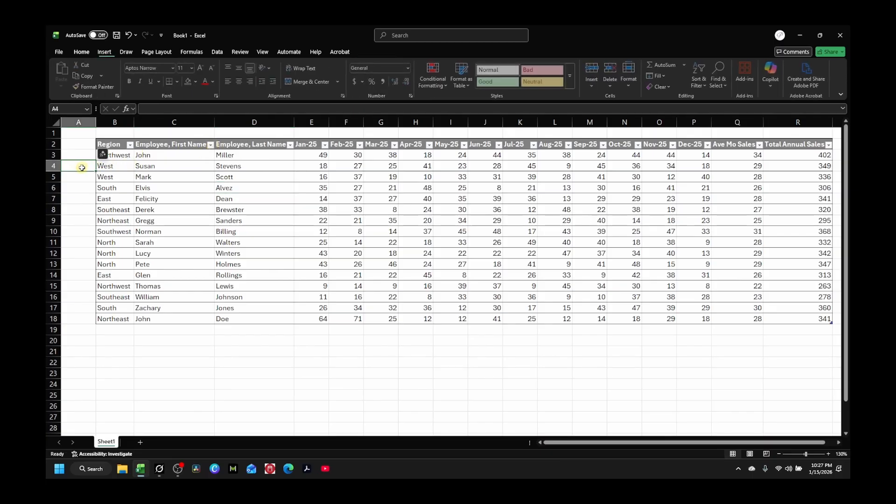
click(377, 187)
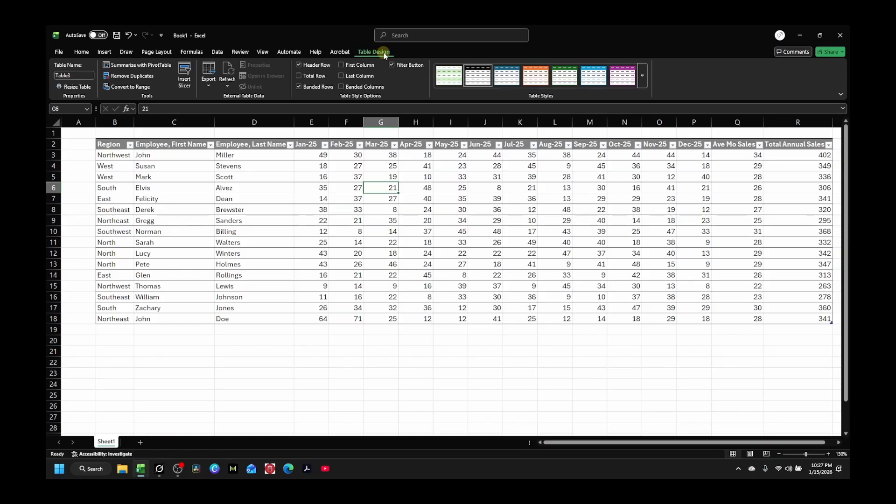
click(77, 152)
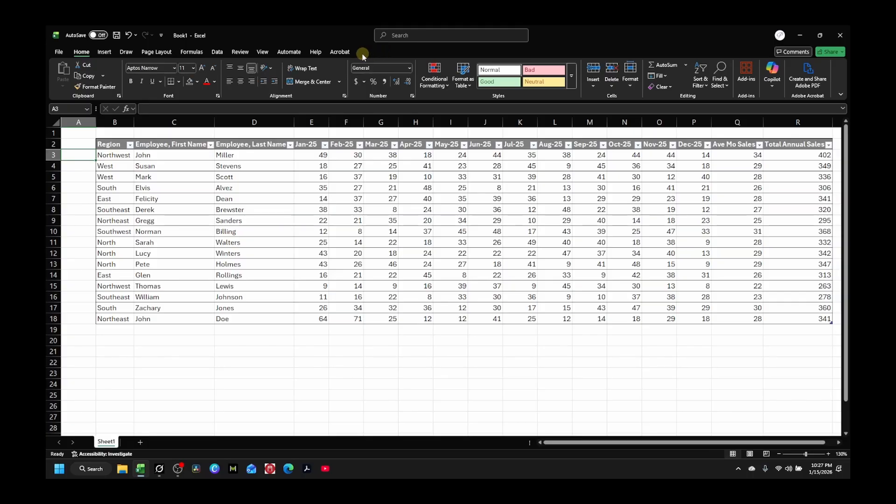
click(274, 179)
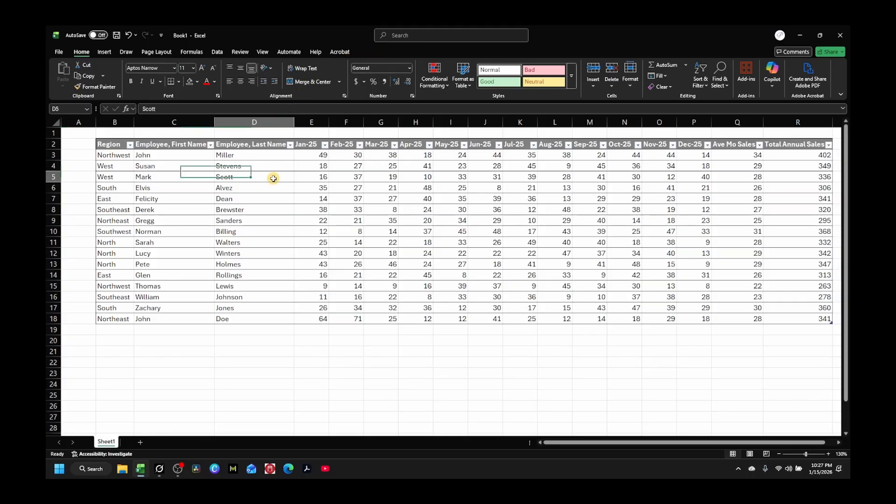
Try toggling the table's total row, header row and banded rows options, restoring each to its original setting
click(590, 188)
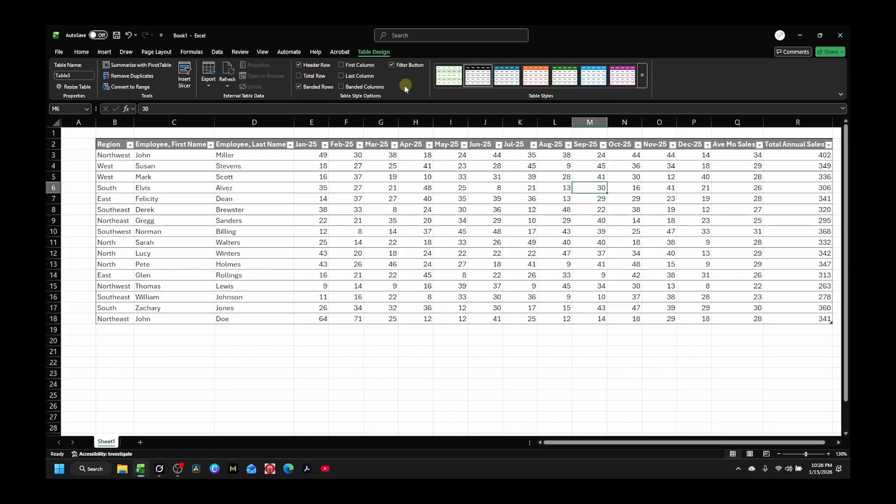
click(298, 75)
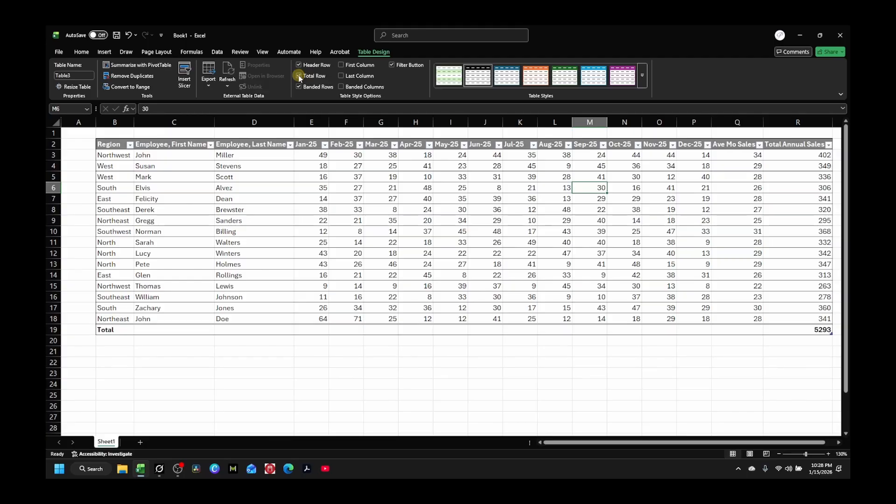
click(300, 76)
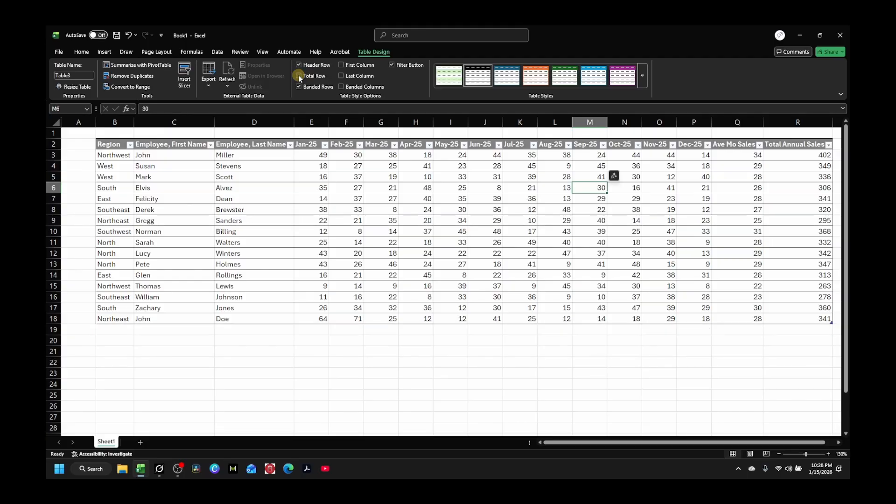
click(299, 65)
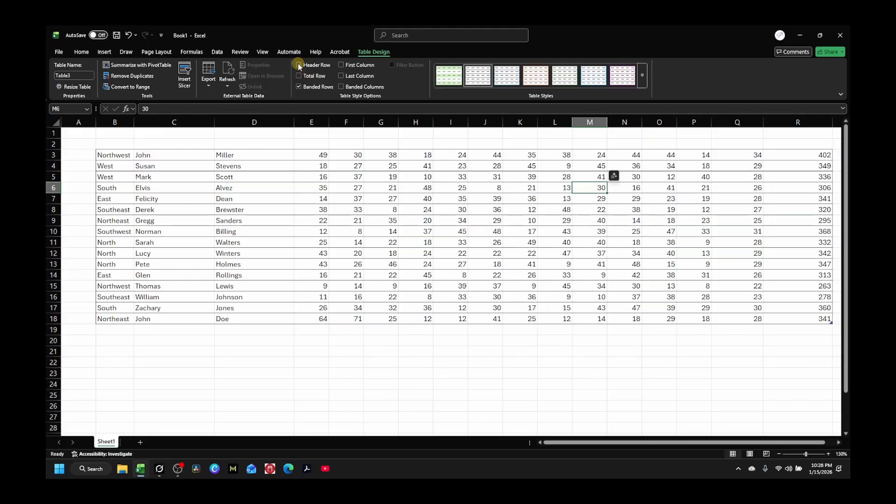
click(299, 65)
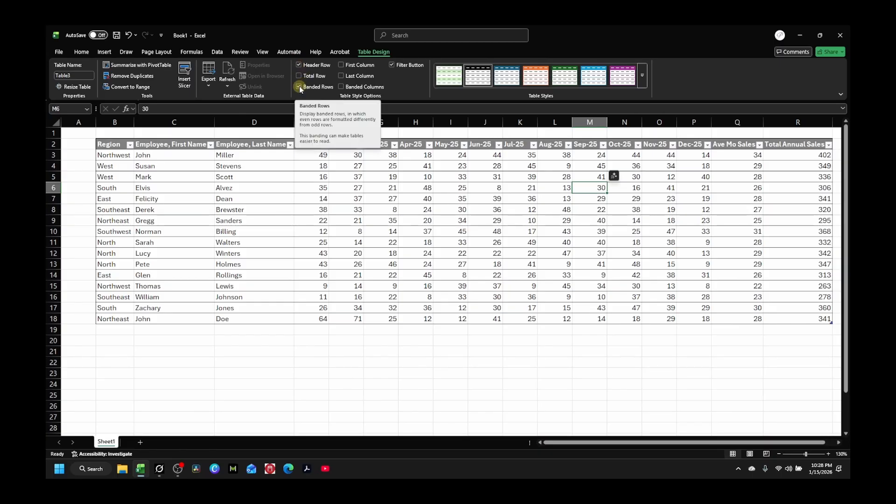
click(299, 86)
click(299, 87)
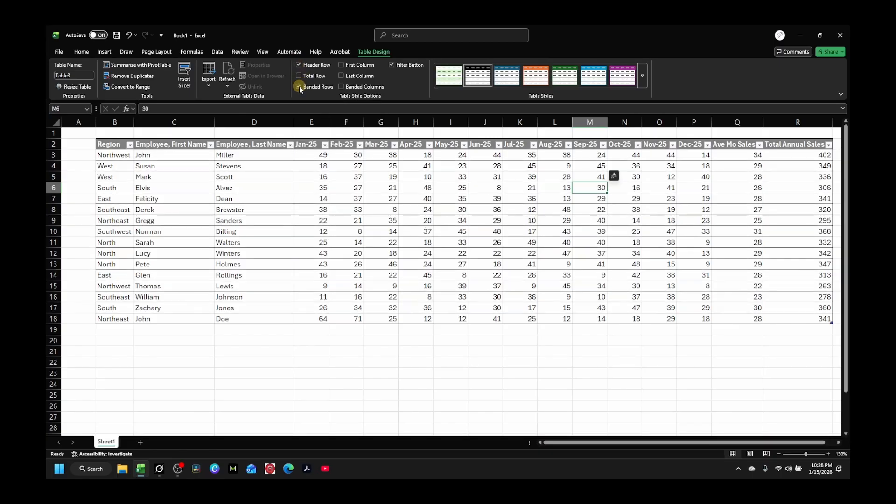
Emphasize the table's first and last columns, and switch the header filter buttons off and back on
click(341, 76)
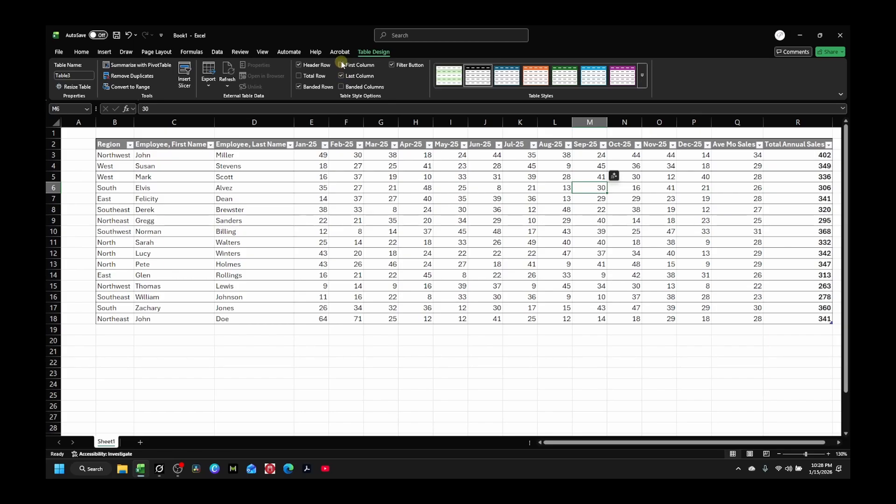
click(341, 66)
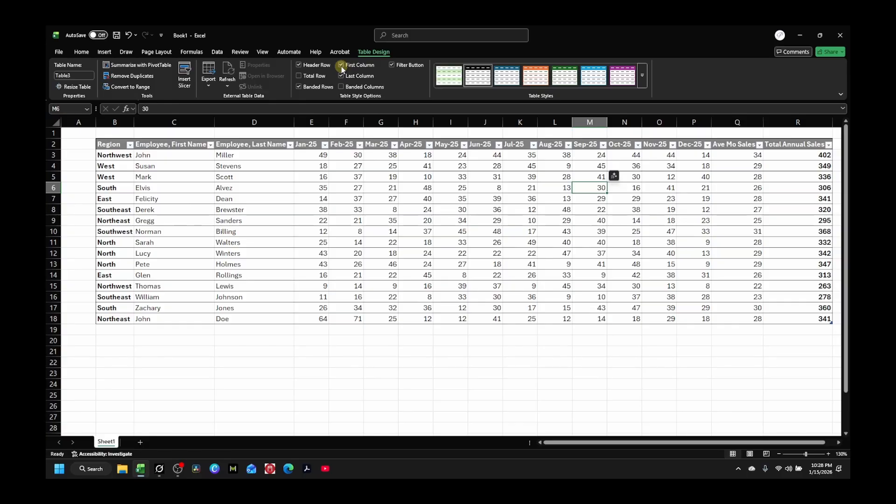
click(392, 64)
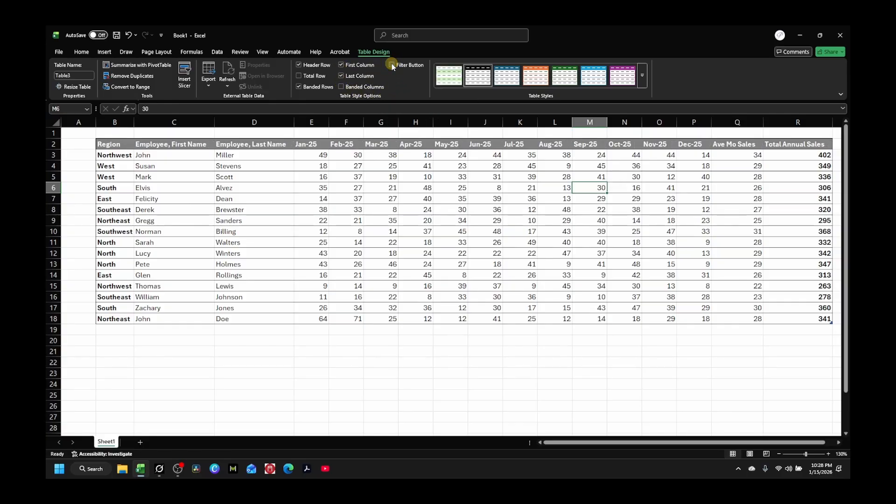
click(391, 64)
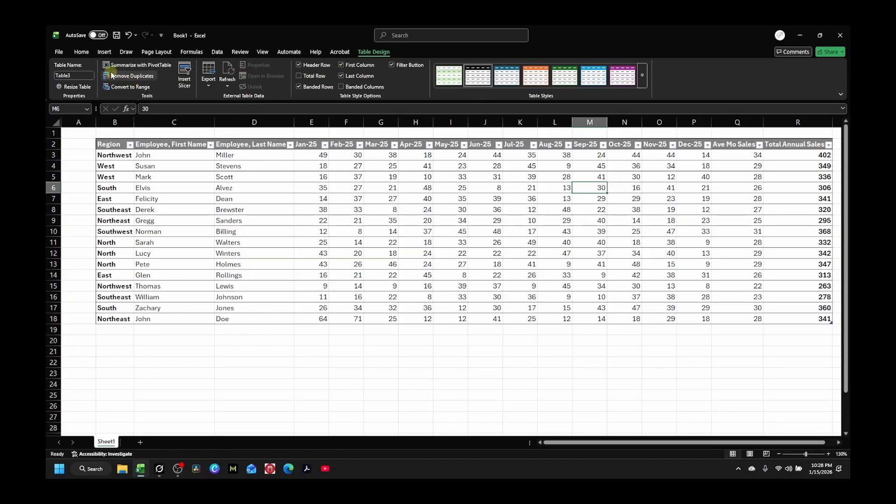
Rename the table as Sales_Ta
double_click(72, 75)
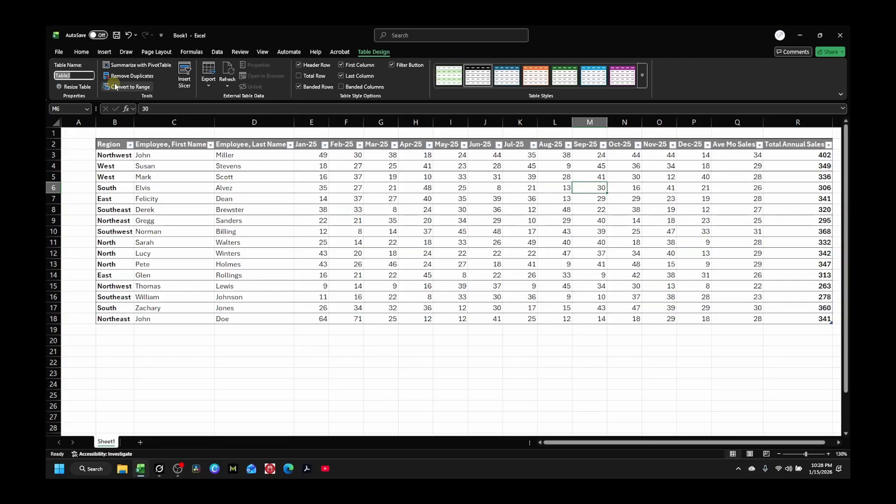
text(Sales_Ta)
click(126, 131)
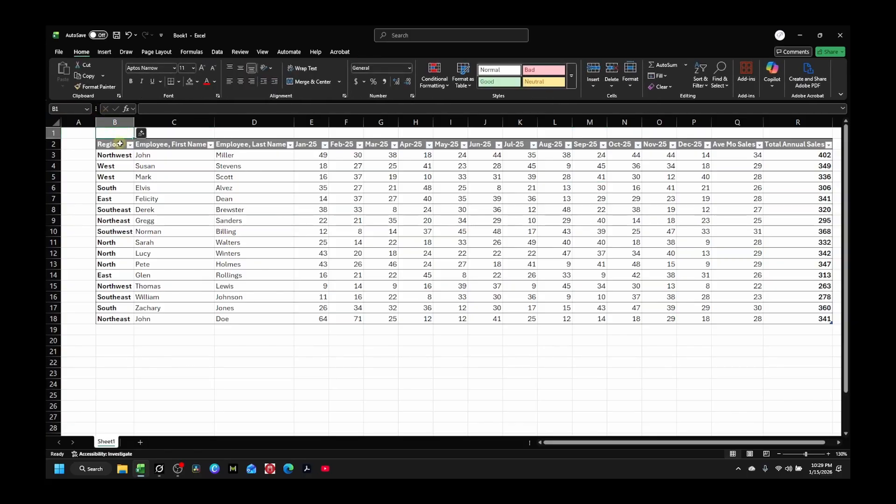
click(121, 166)
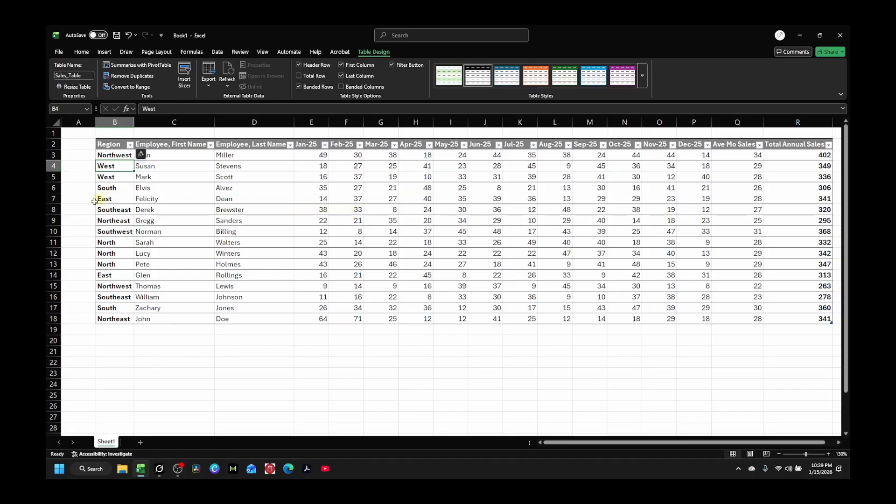
click(75, 209)
click(266, 218)
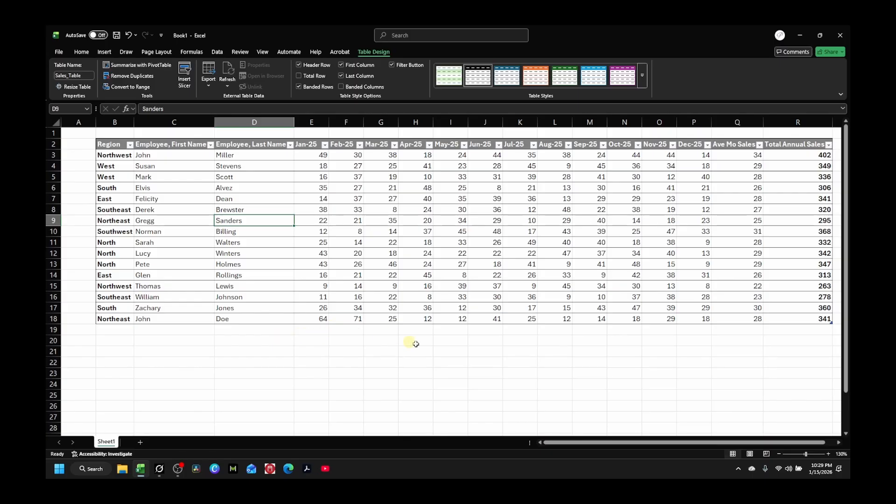
Add a table column headed Random data directly after Total Annual Sales and fit its width to the heading
click(838, 443)
click(838, 443)
click(838, 443)
click(839, 443)
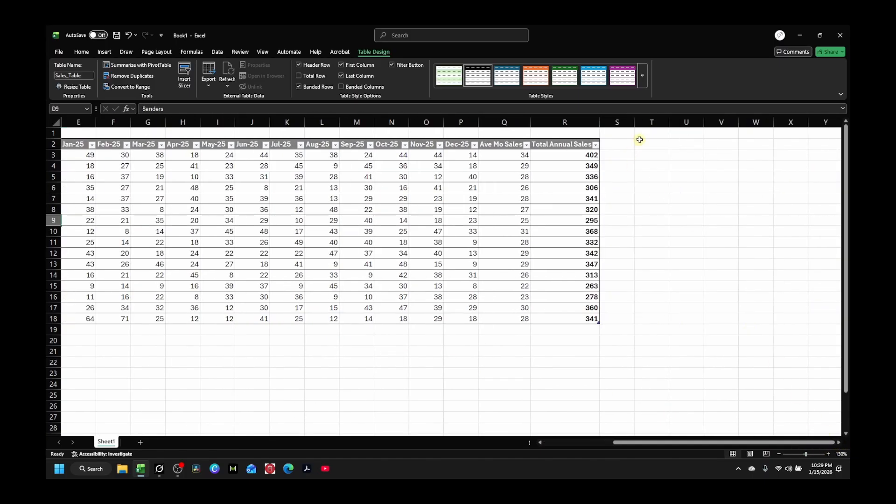
click(617, 146)
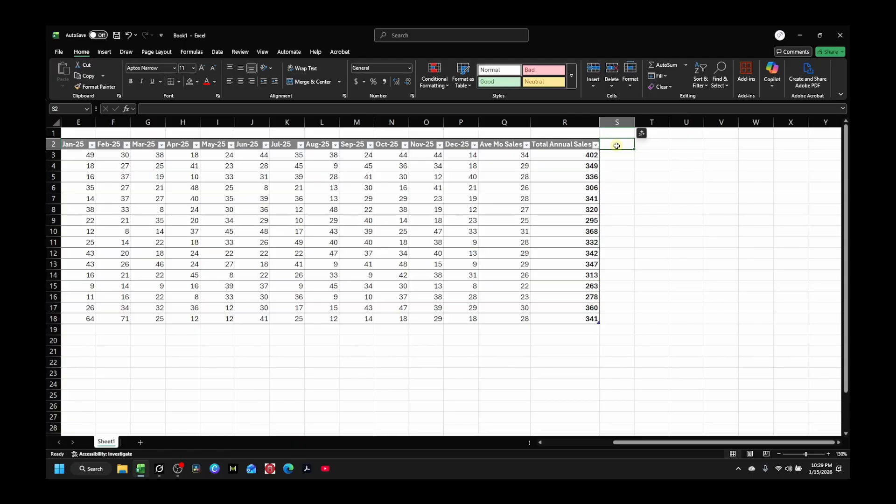
text(R)
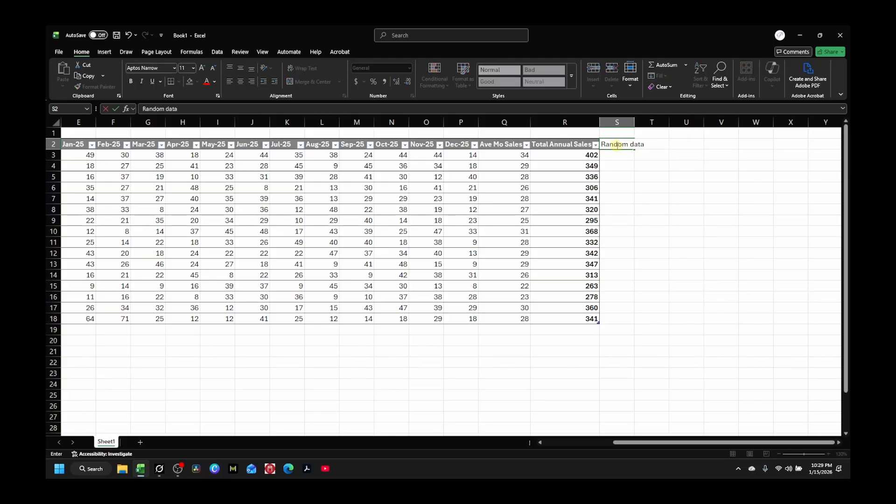
text(andom data)
key(Return)
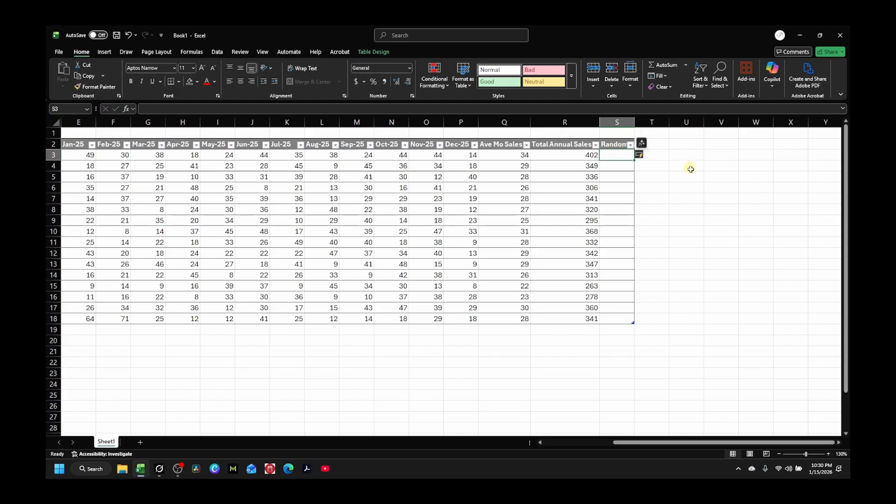
double_click(635, 122)
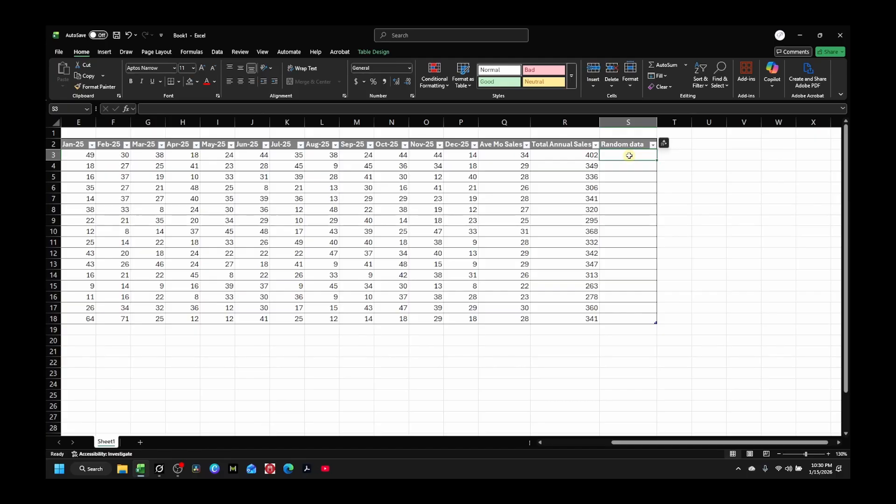
Fill the Random data column with a formula multiplying each row's Total Annual Sales by 5
text(=)
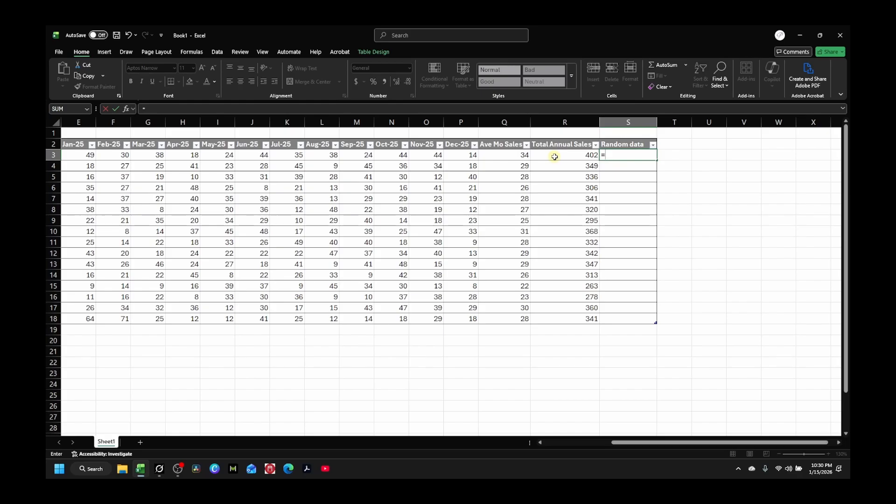
click(554, 157)
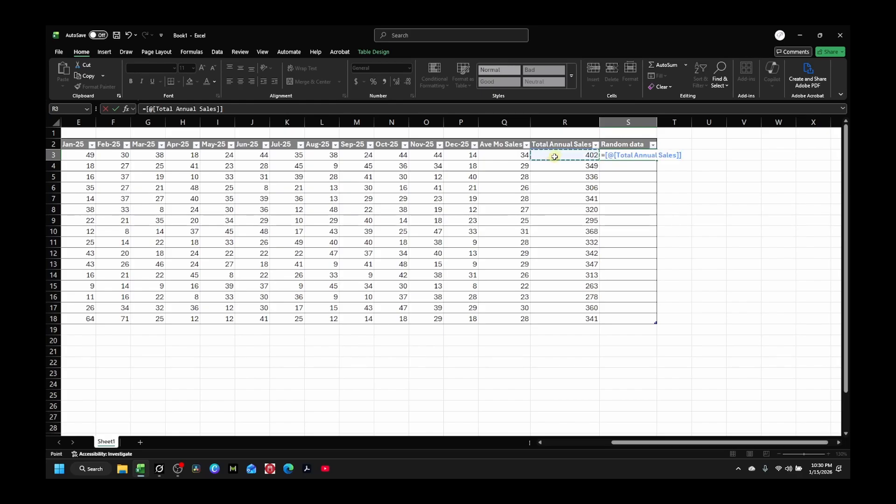
text(*5)
key(Return)
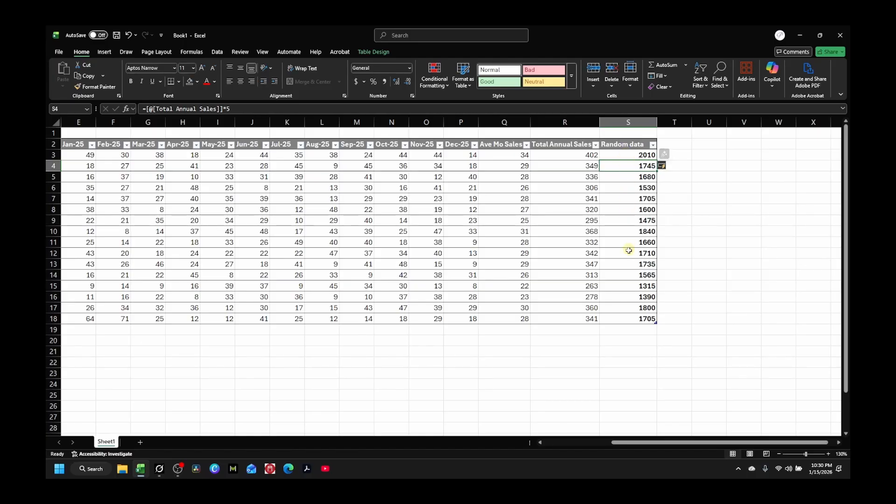
click(627, 153)
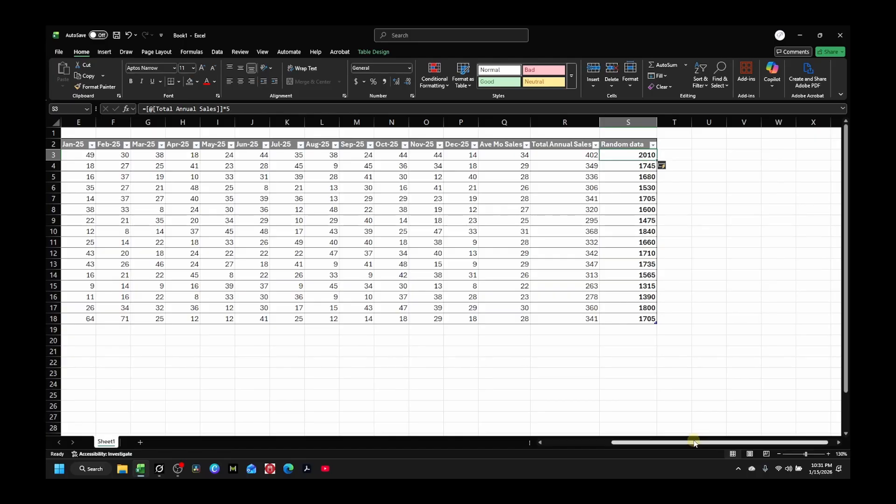
Add a table row below the last record with East as its region, and check its calculated columns
drag(692, 442, 624, 442)
click(115, 328)
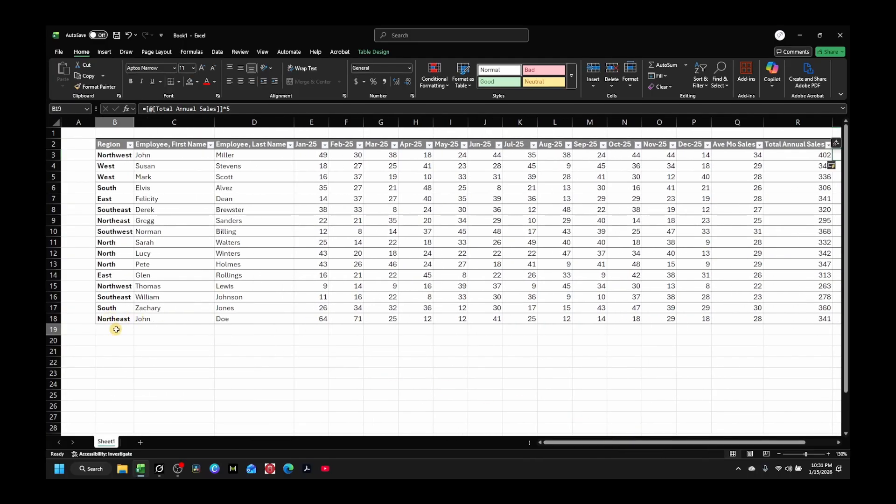
text(East)
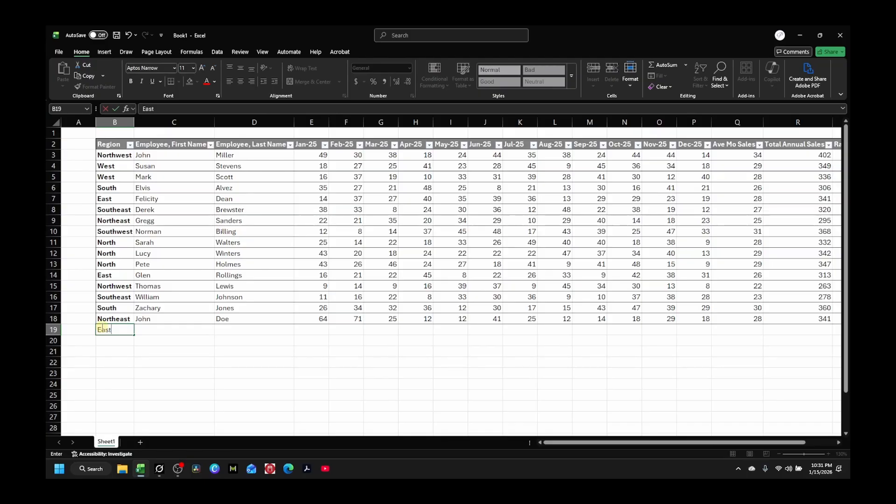
key(Return)
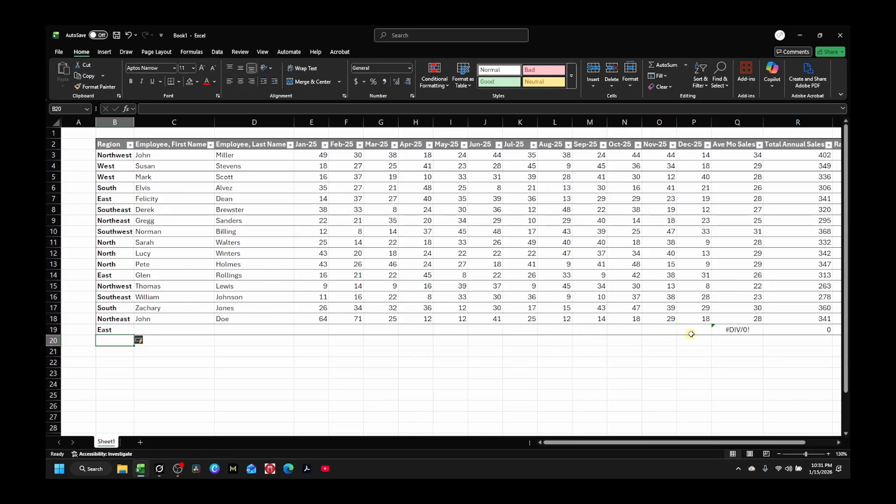
click(839, 442)
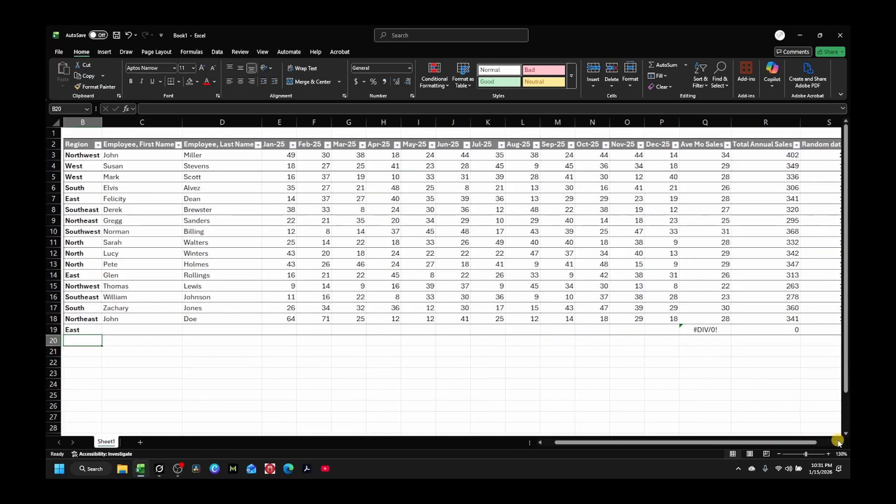
click(839, 442)
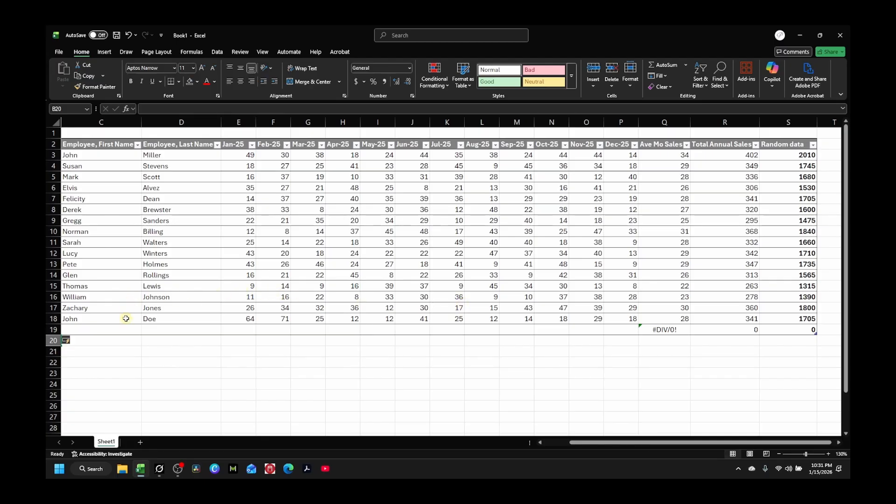
click(541, 443)
click(541, 442)
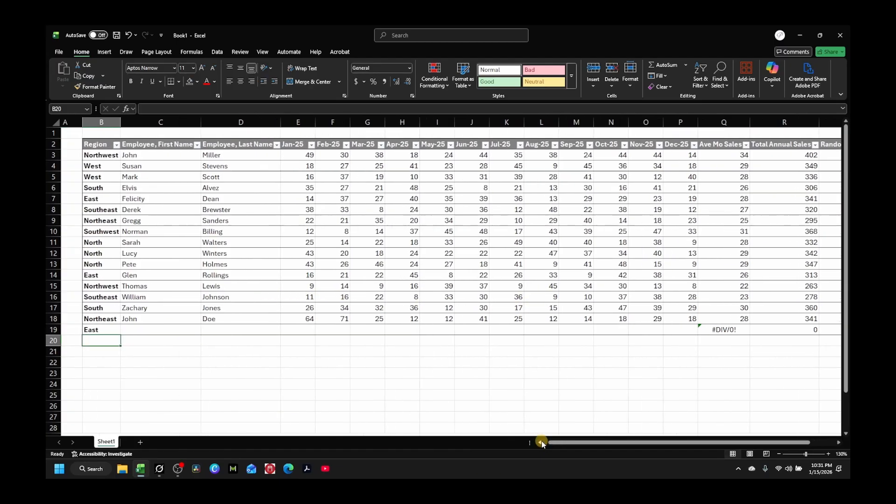
click(541, 442)
Copy row 11's names and monthly figures into row 19 as values, and replace the pasted first name with a different one
click(165, 330)
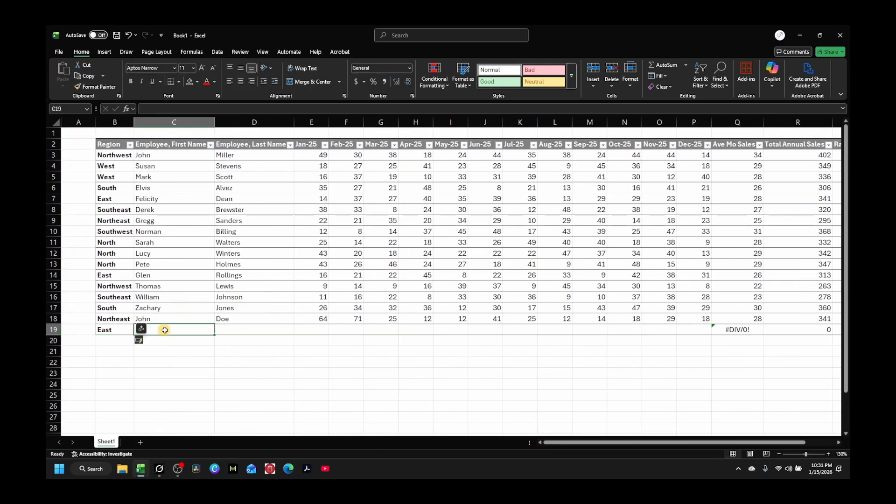
drag(165, 330, 687, 328)
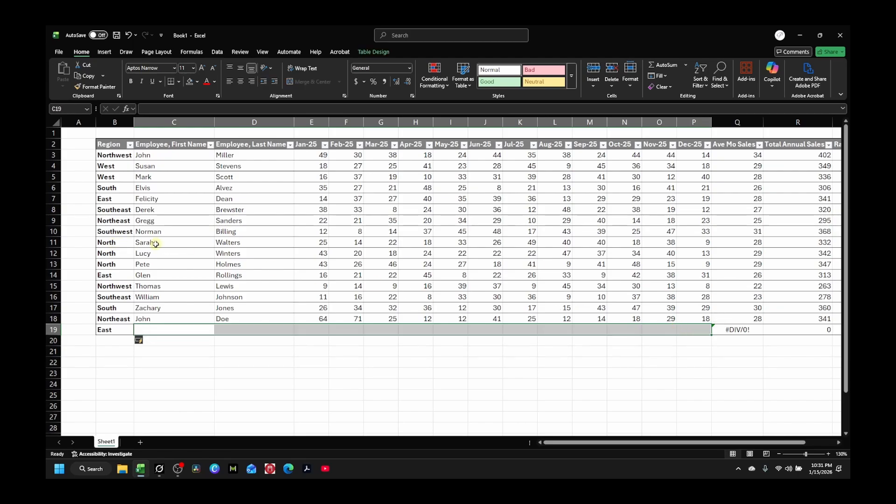
drag(156, 243, 686, 241)
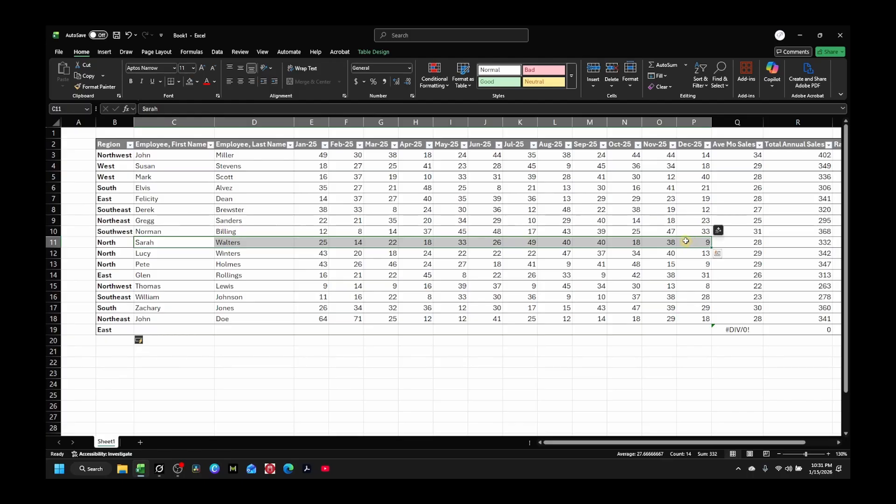
key(ctrl+c)
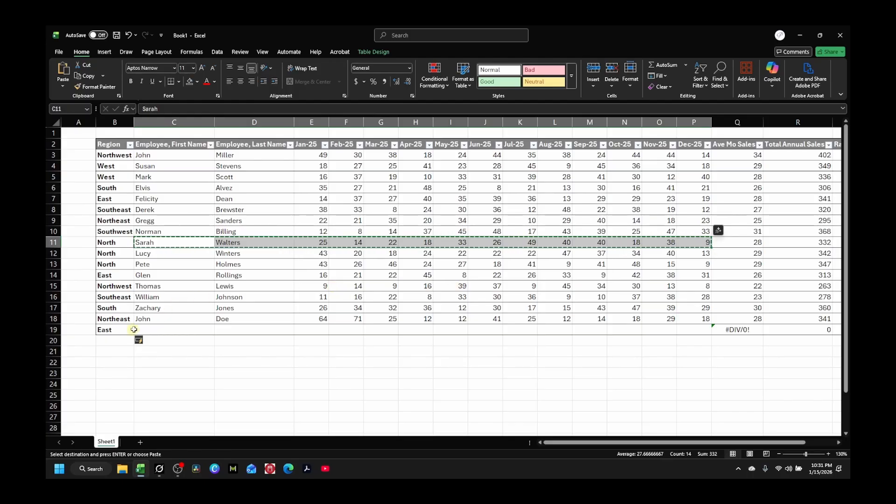
click(148, 330)
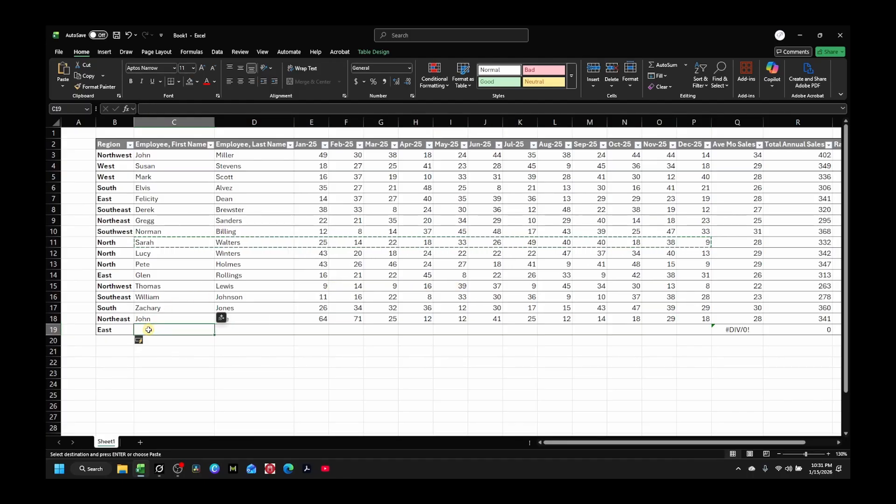
right_click(148, 330)
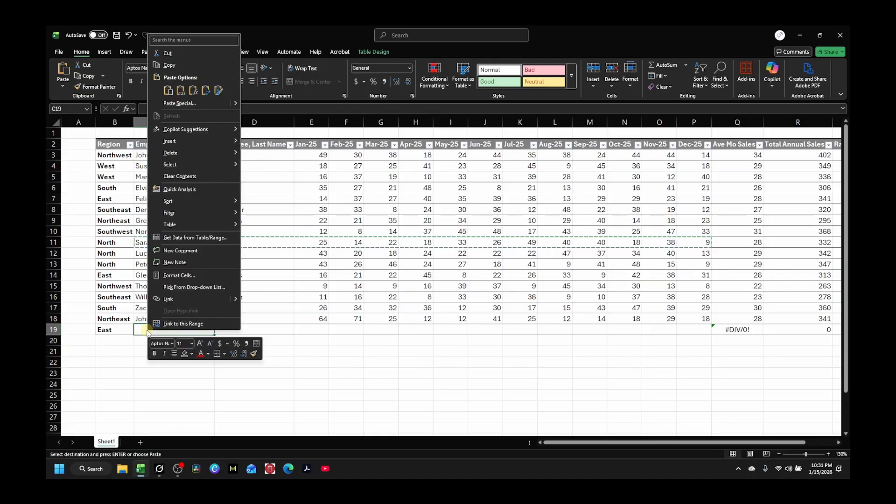
click(180, 91)
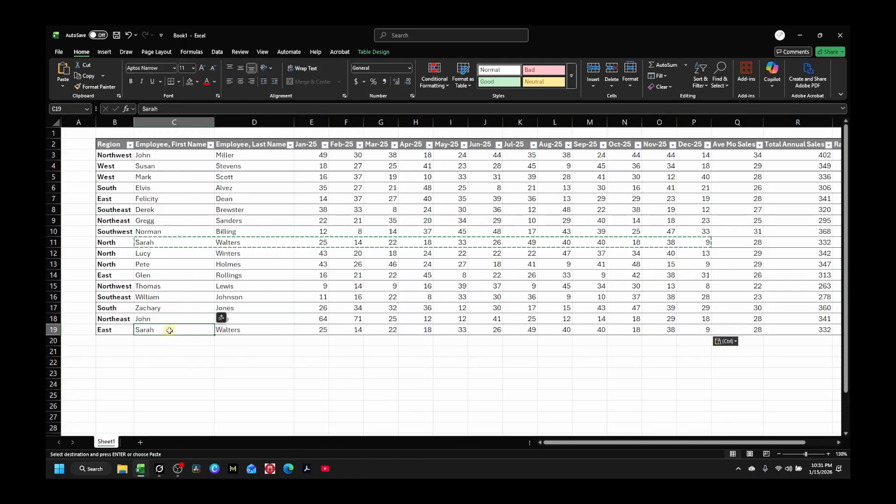
text(June)
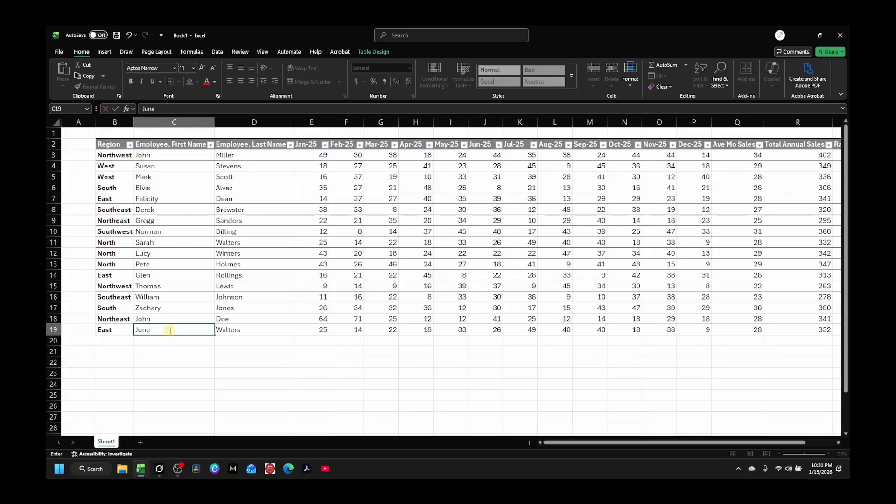
key(Return)
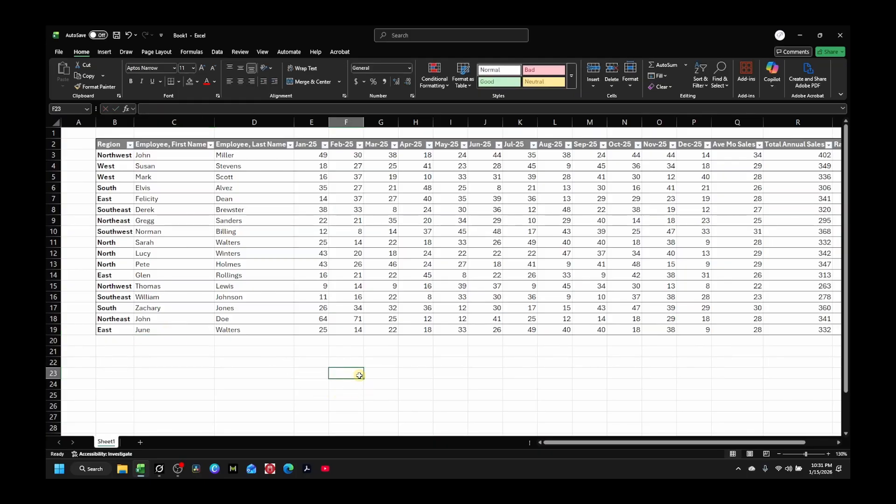
Review row 19's monthly figures and its average, annual total and Random data cells
drag(312, 333, 697, 330)
click(690, 373)
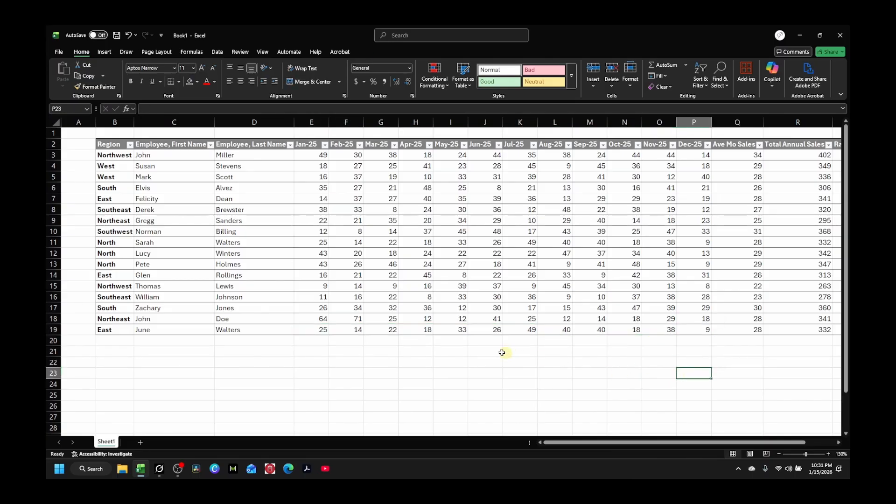
click(838, 443)
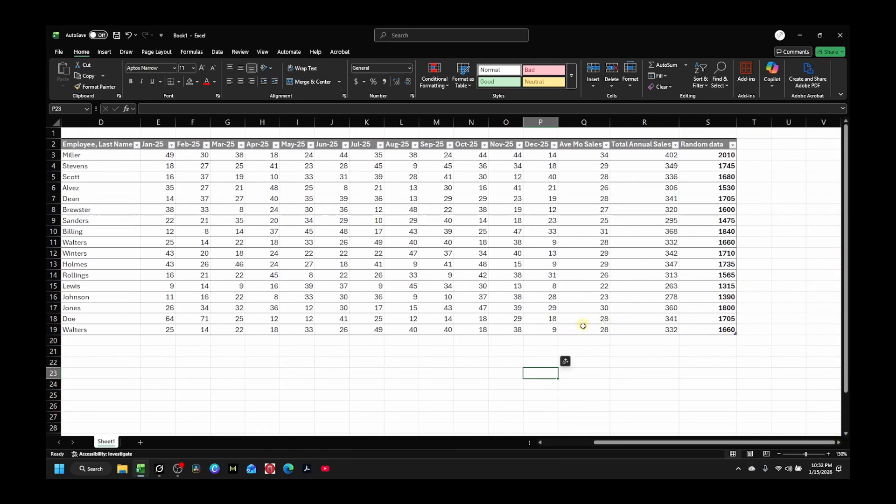
drag(582, 330, 715, 331)
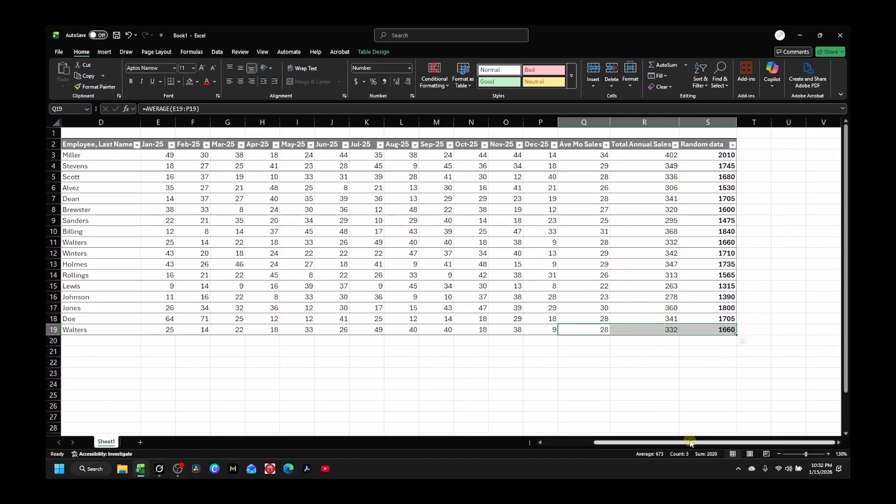
drag(691, 443, 635, 441)
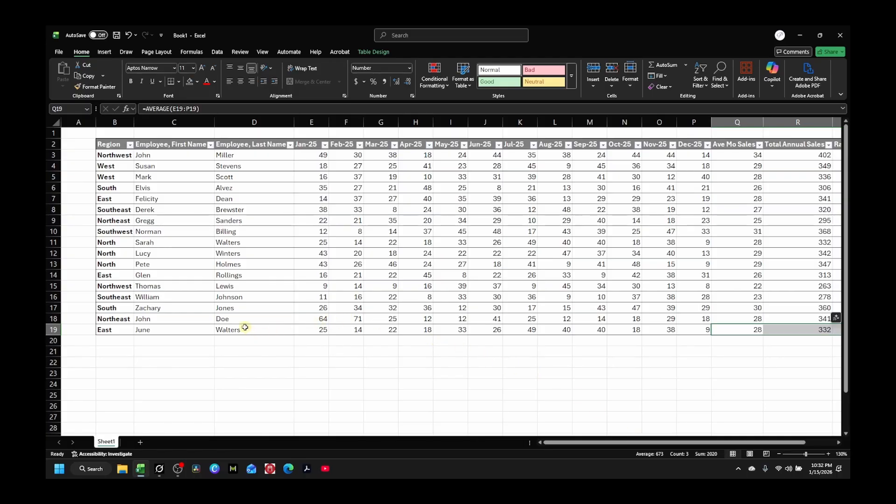
Check how the table's column headings display while scrolling down with a cell inside the table selected
click(308, 256)
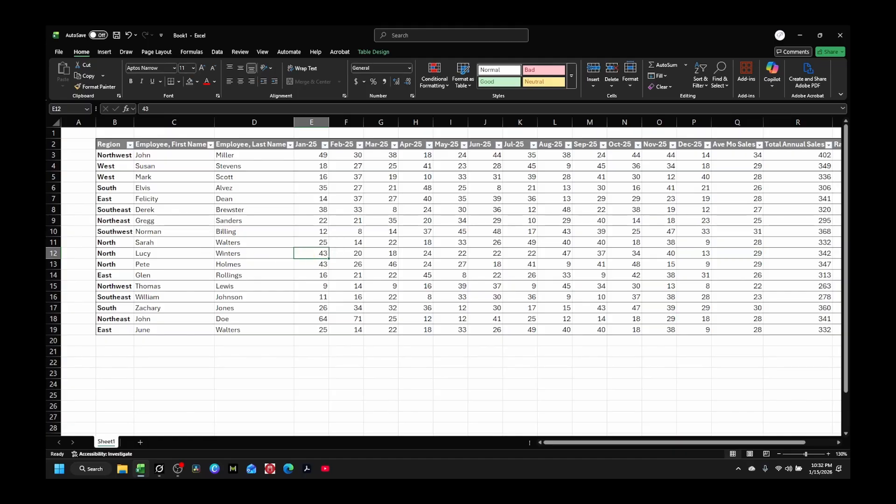
scroll(315, 245, down, 3)
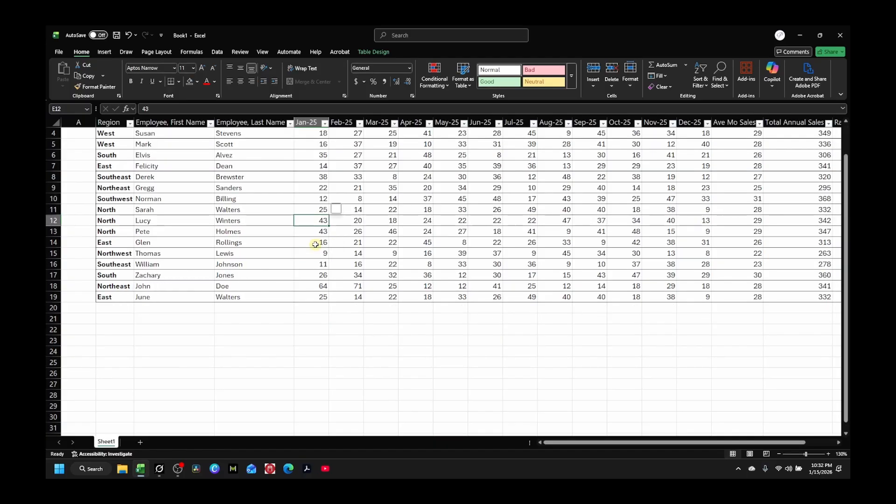
scroll(315, 243, up, 3)
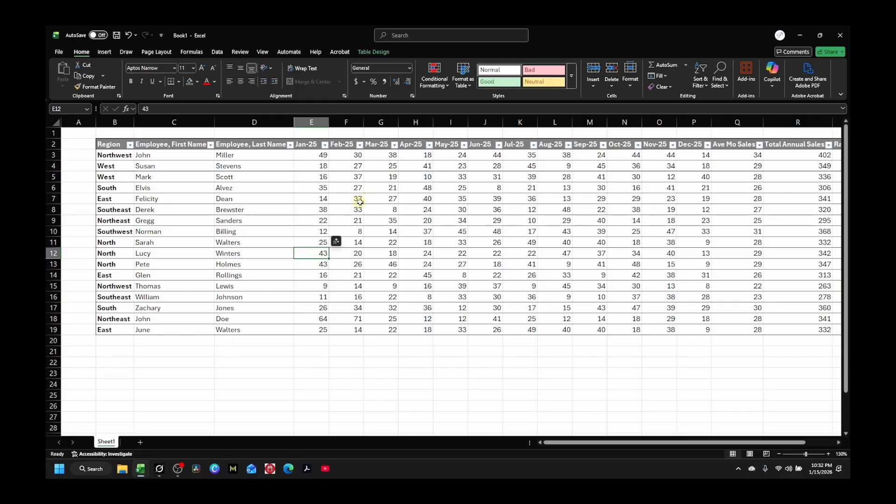
scroll(361, 201, down, 1)
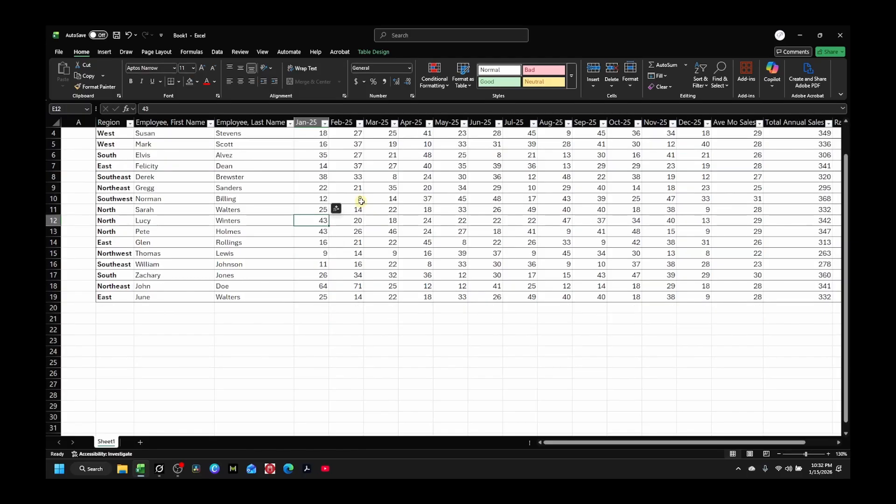
scroll(361, 200, up, 1)
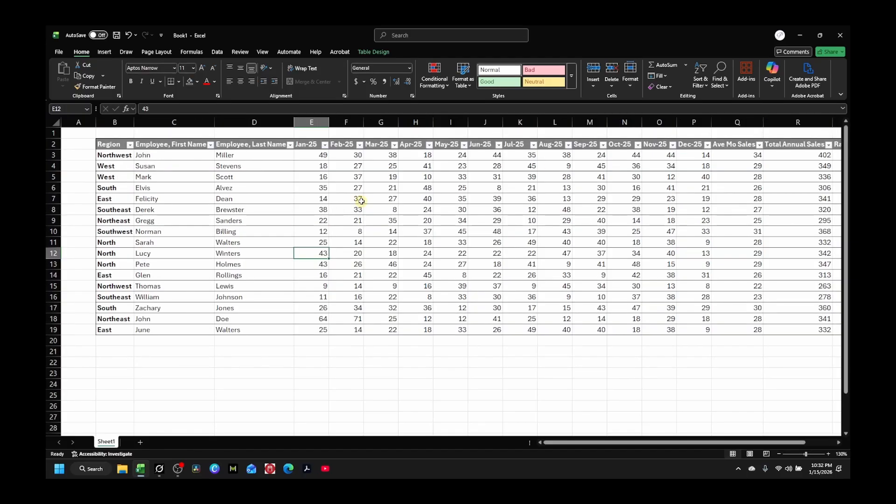
Examine how the table headings replace the column letters when the rows are scrolled down to row 10 and back
click(846, 433)
click(846, 433)
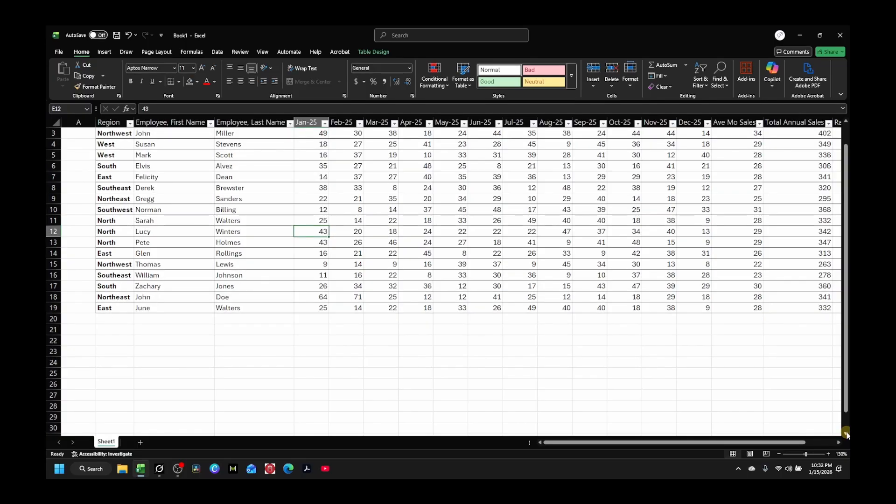
click(846, 433)
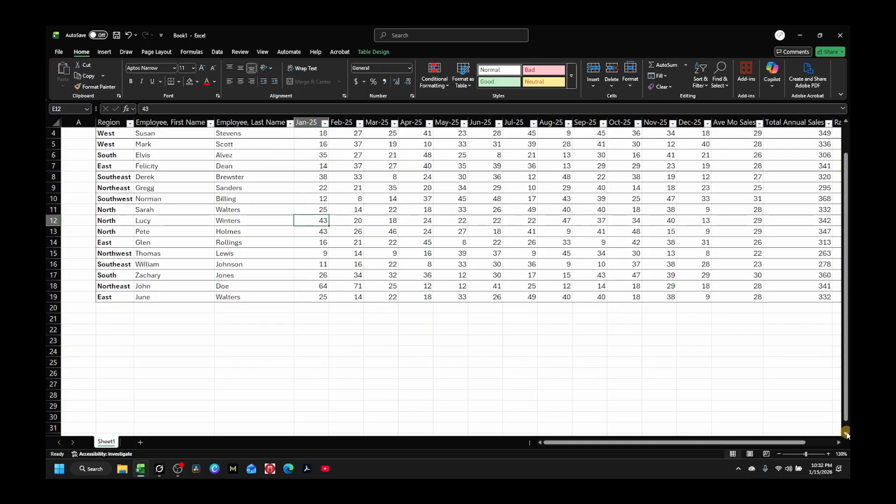
click(846, 432)
click(846, 433)
click(846, 433)
click(846, 432)
click(846, 433)
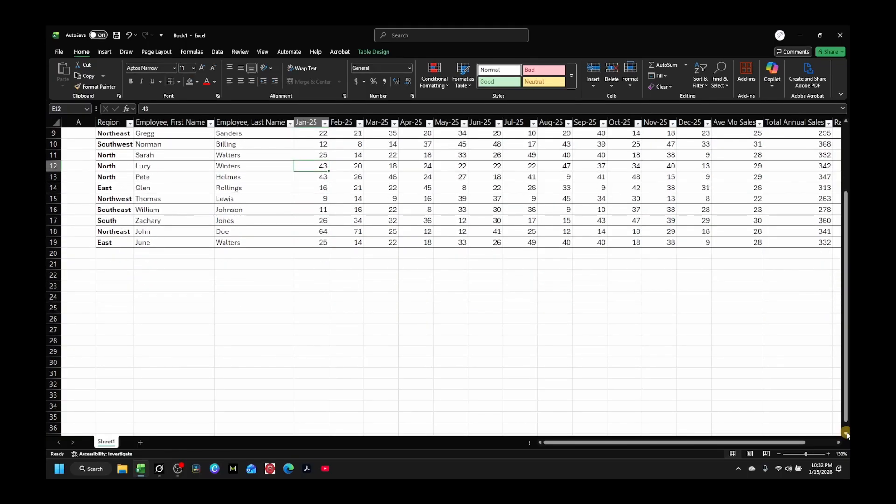
click(846, 433)
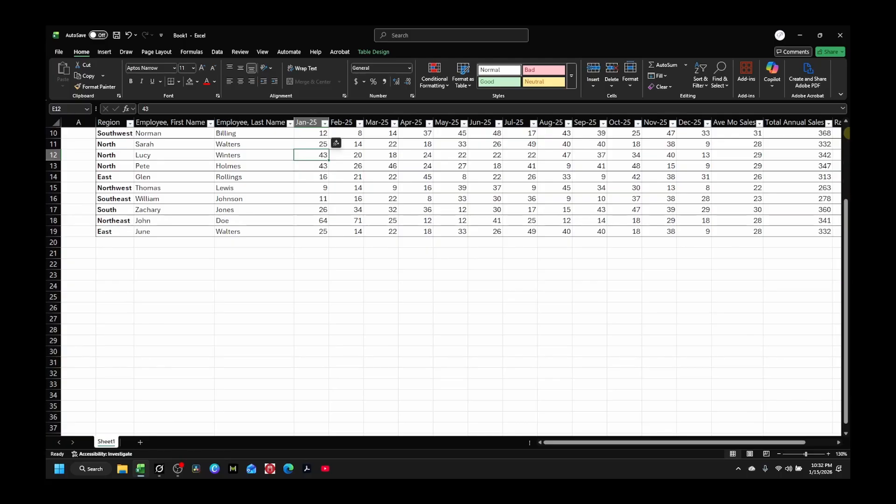
drag(846, 123, 846, 123)
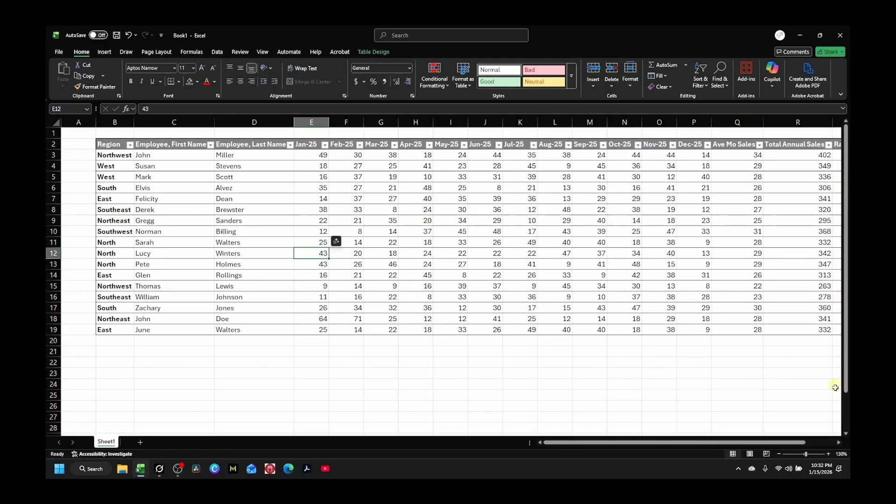
Examine the headings of the table's last columns, through Random data, while scrolling down the rows
click(839, 443)
click(839, 443)
click(839, 443)
click(839, 443)
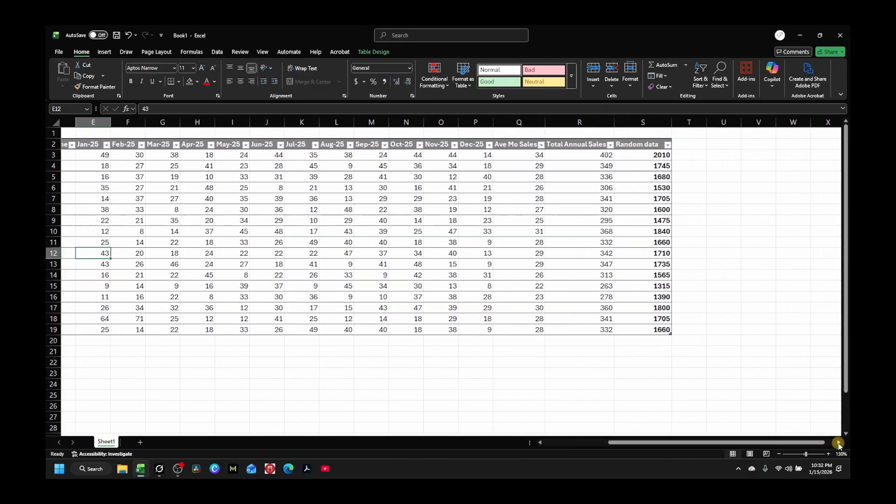
click(846, 435)
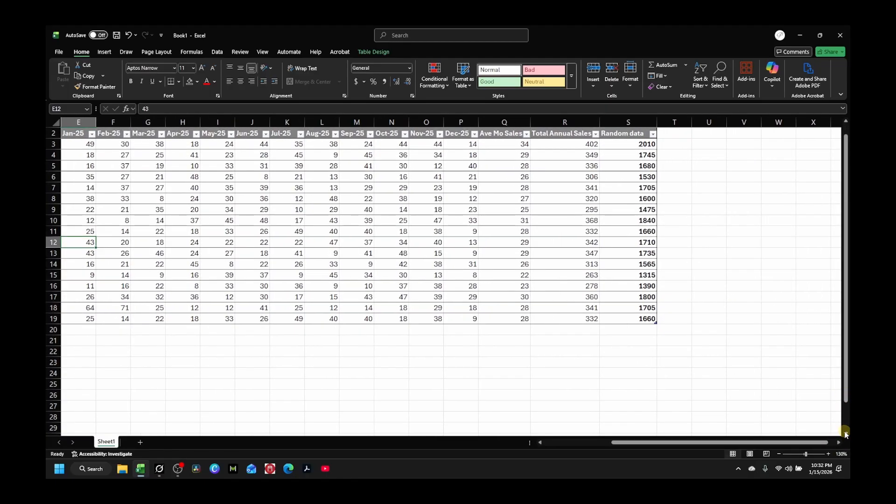
click(846, 435)
click(846, 435)
click(846, 435)
click(846, 435)
click(846, 435)
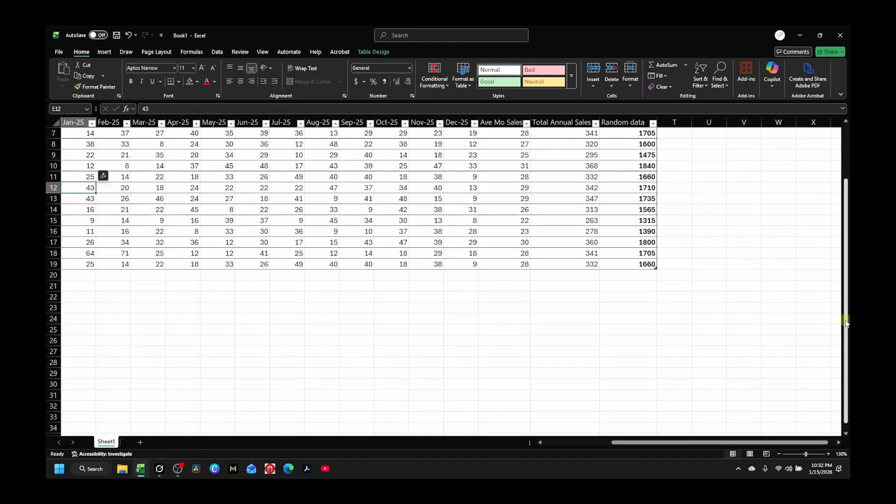
scroll(817, 321, up, 2)
drag(776, 442, 687, 442)
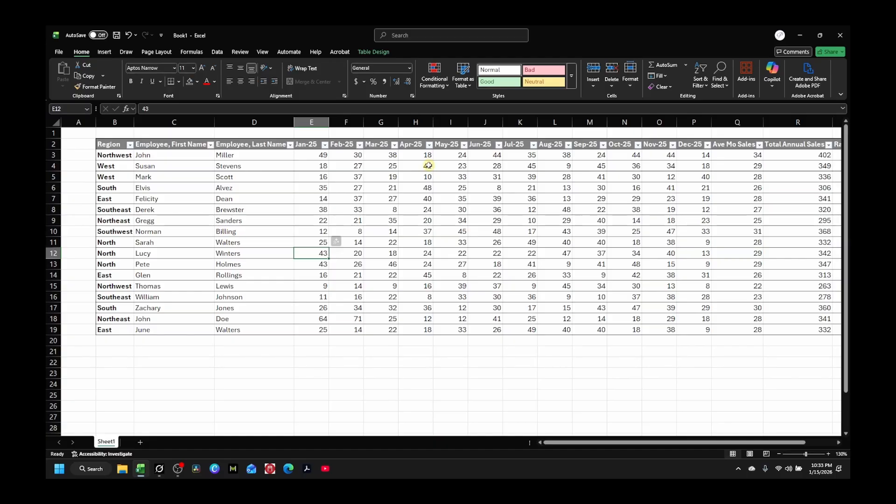
Filter the table's Region column to show only the North records
click(290, 145)
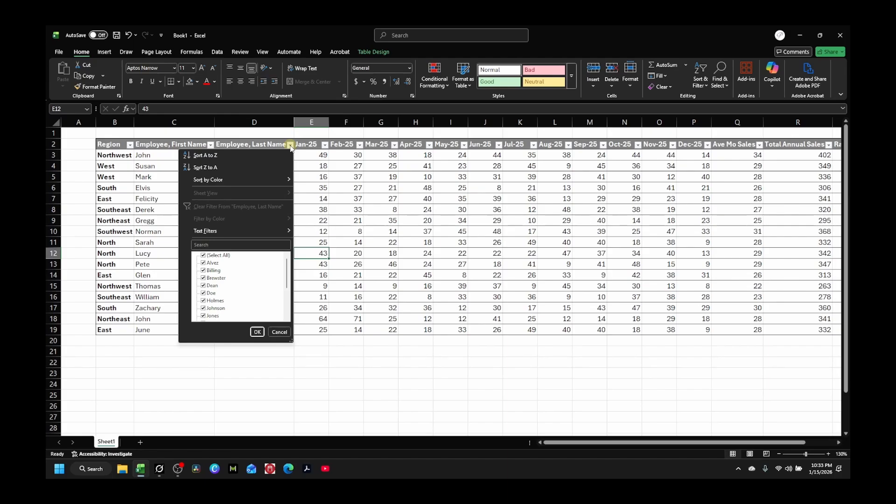
click(290, 145)
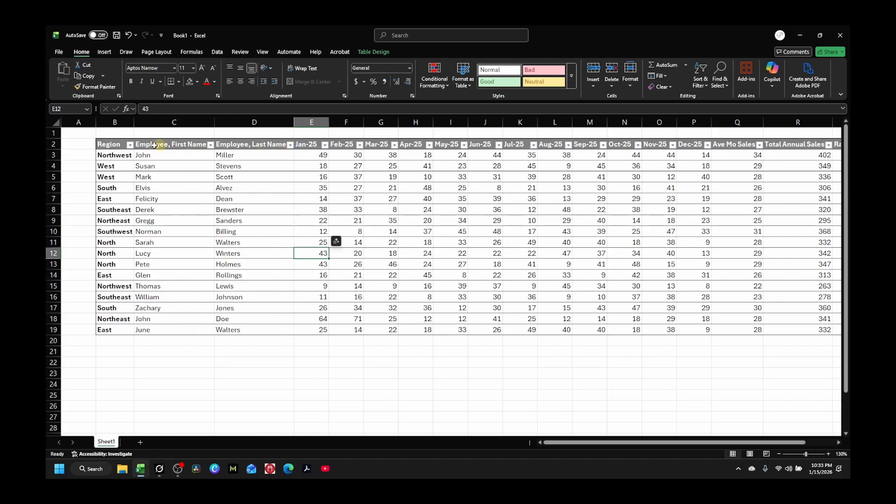
click(130, 145)
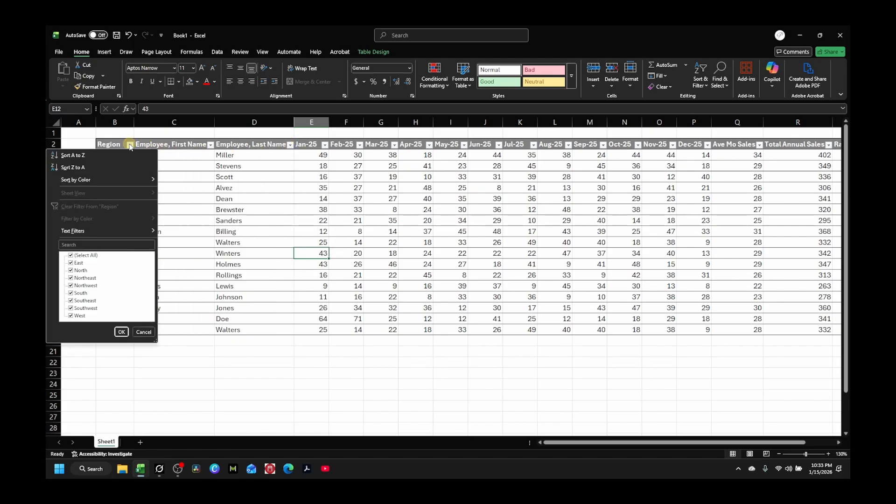
click(71, 256)
click(71, 271)
click(121, 332)
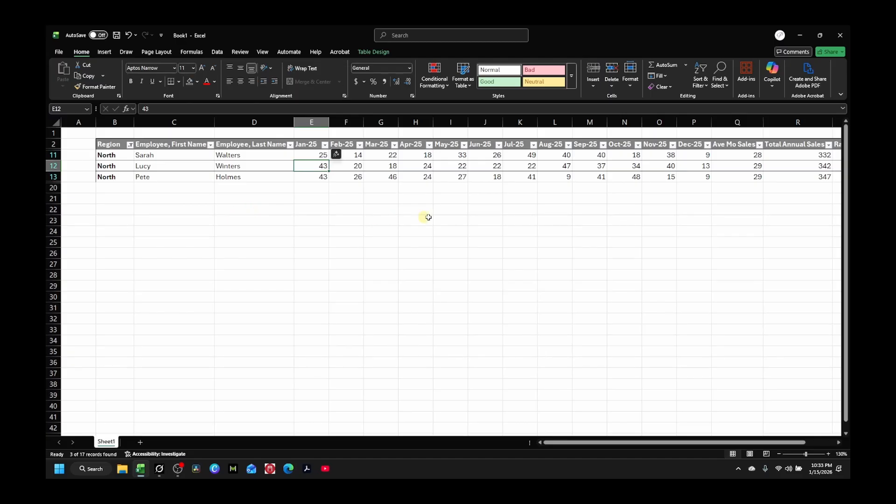
Add South to the regions included in the Region column's filter
click(130, 144)
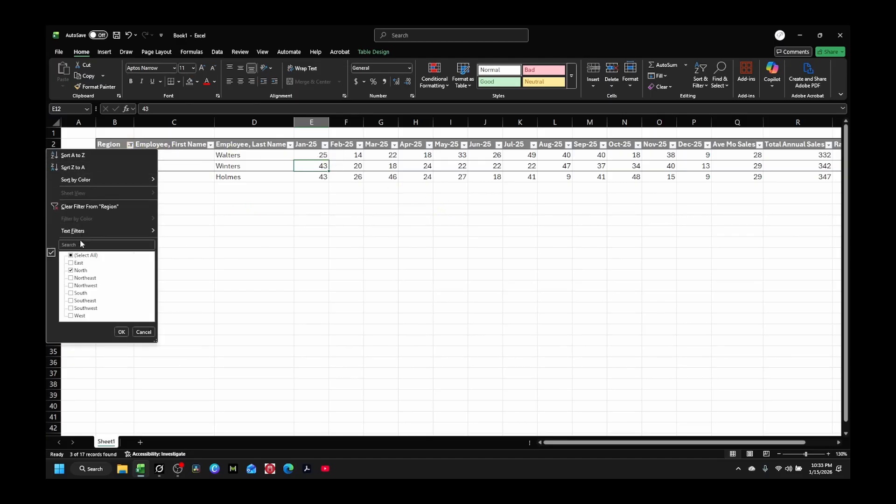
click(70, 293)
click(122, 332)
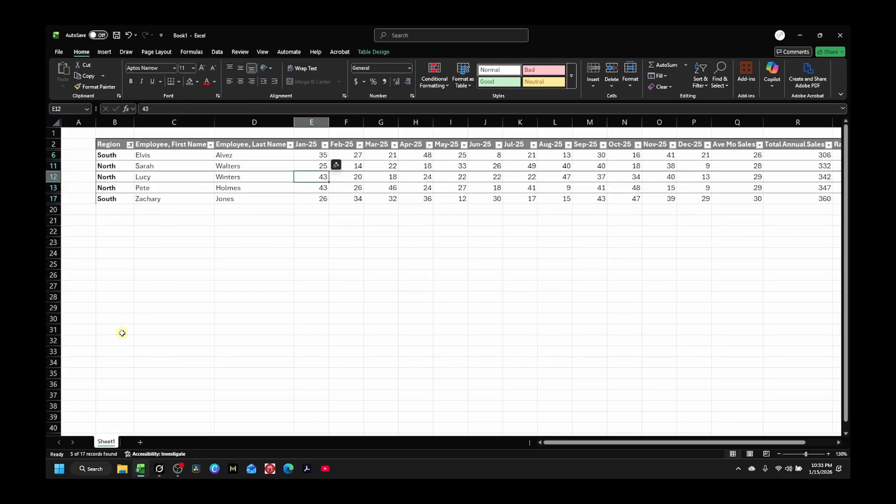
Select all regions in the Region column's filter to show every record again
click(130, 144)
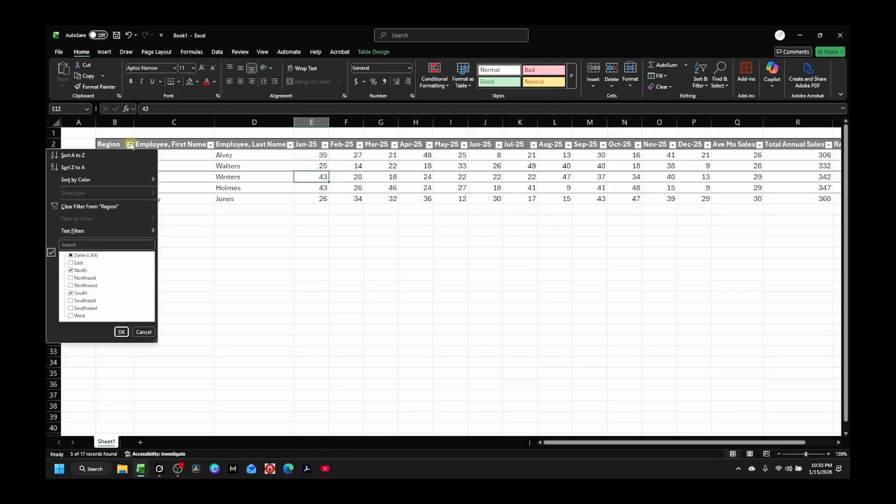
click(71, 256)
click(121, 332)
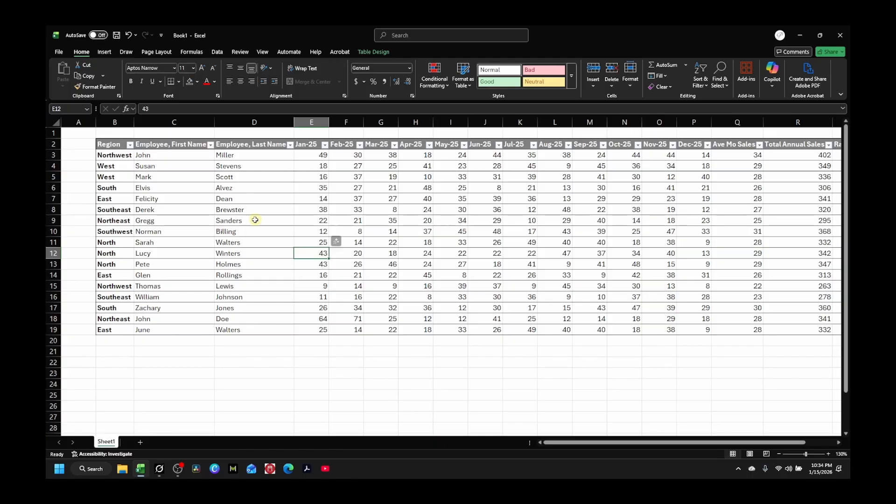
Change the sales table's style to the purple light style with a solid header row
click(523, 184)
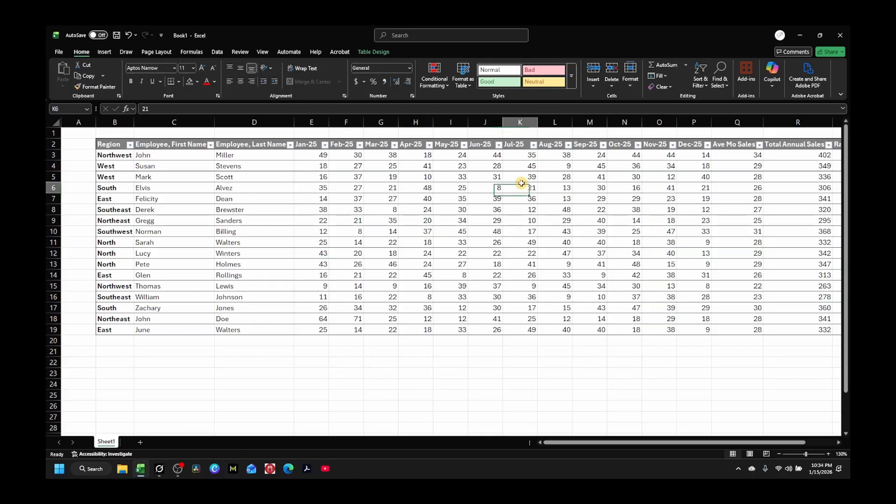
click(371, 52)
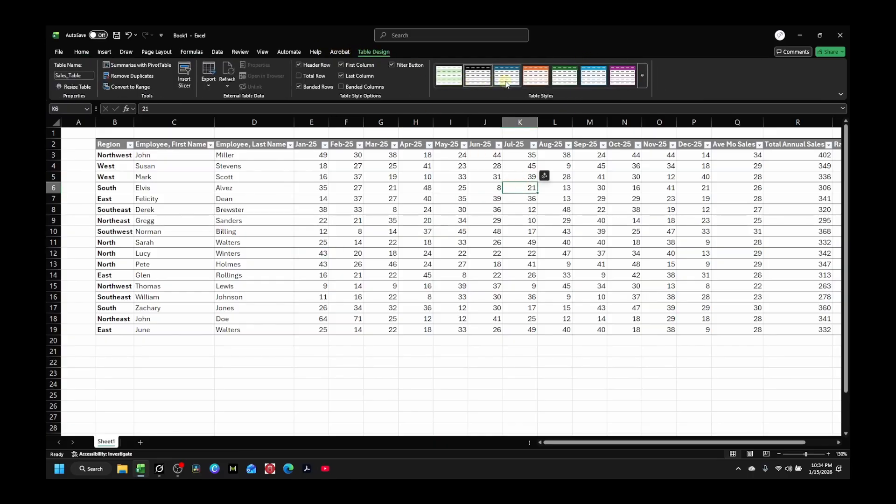
click(599, 80)
click(620, 79)
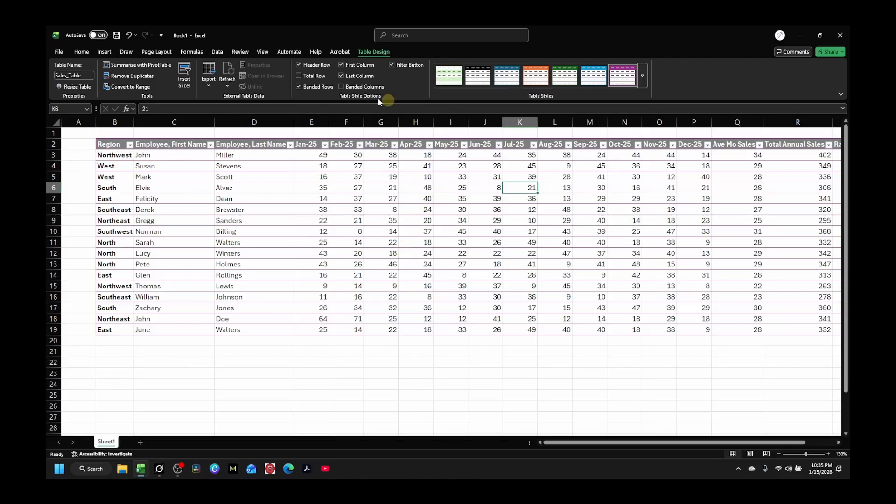
View the Format as Table style gallery and the Insert Table command's description
click(82, 52)
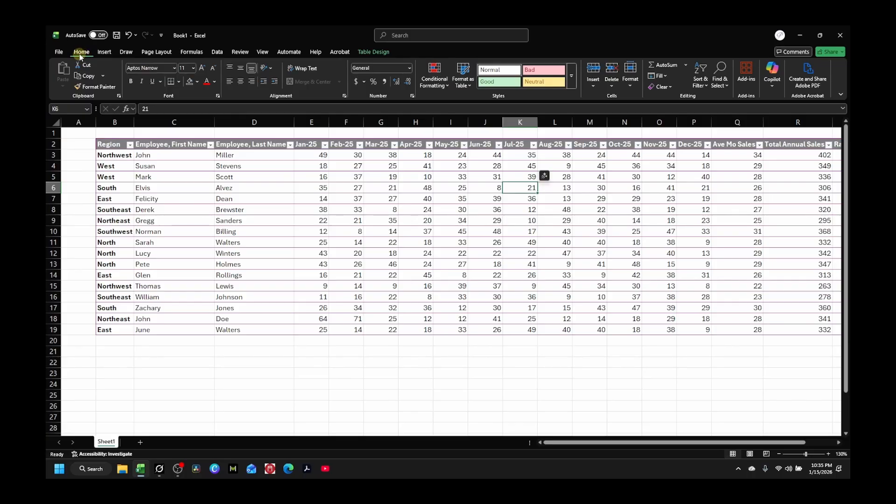
click(469, 87)
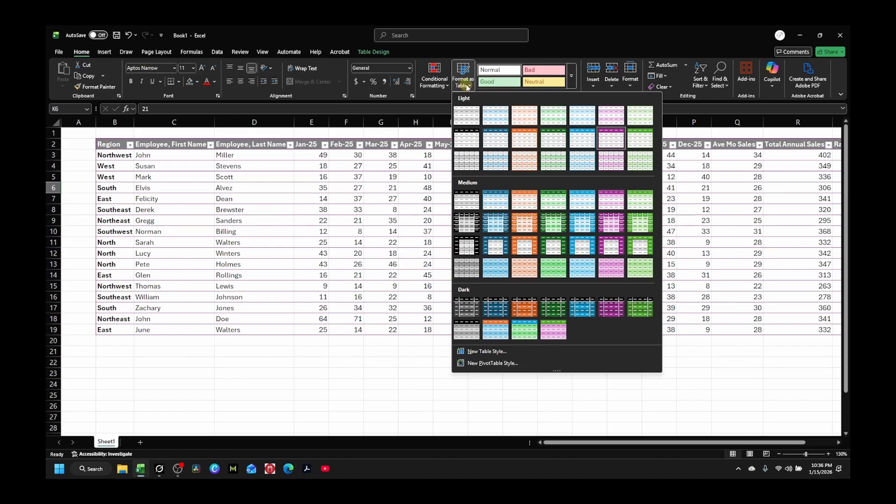
click(107, 53)
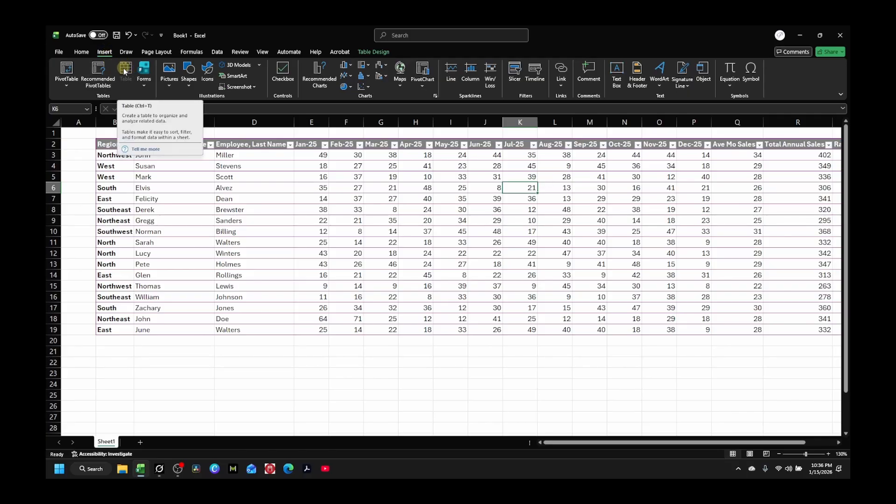
click(122, 68)
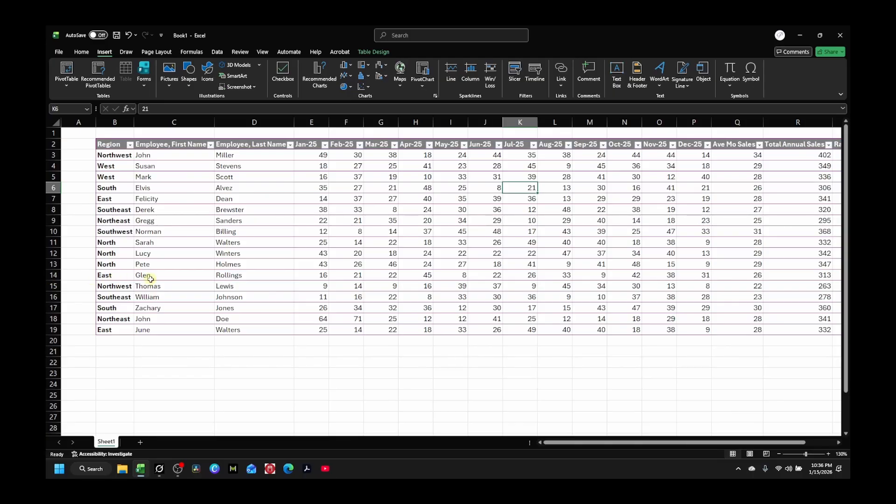
Select the table range B2:P19 and preview the available line and column chart types for it
click(109, 145)
drag(109, 146, 691, 328)
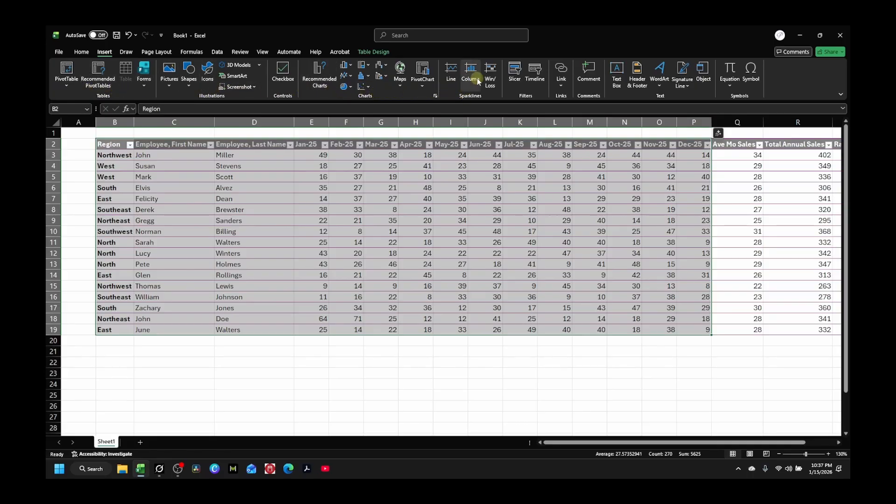
click(351, 77)
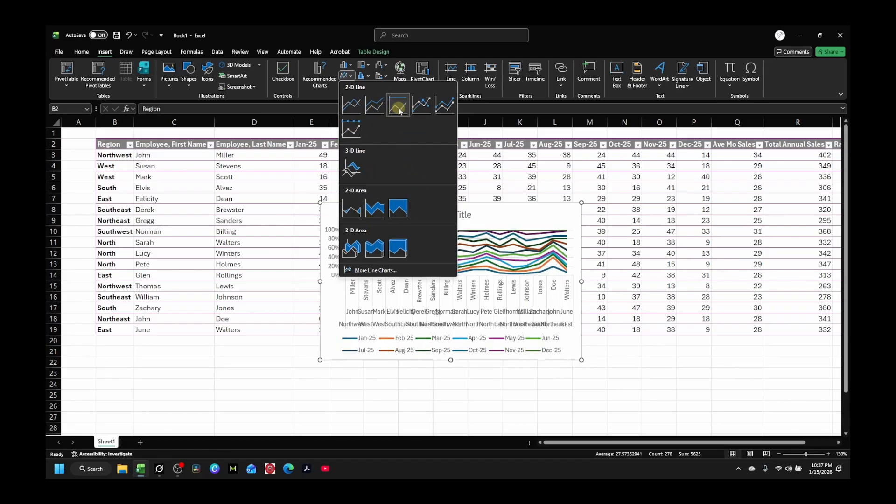
click(348, 65)
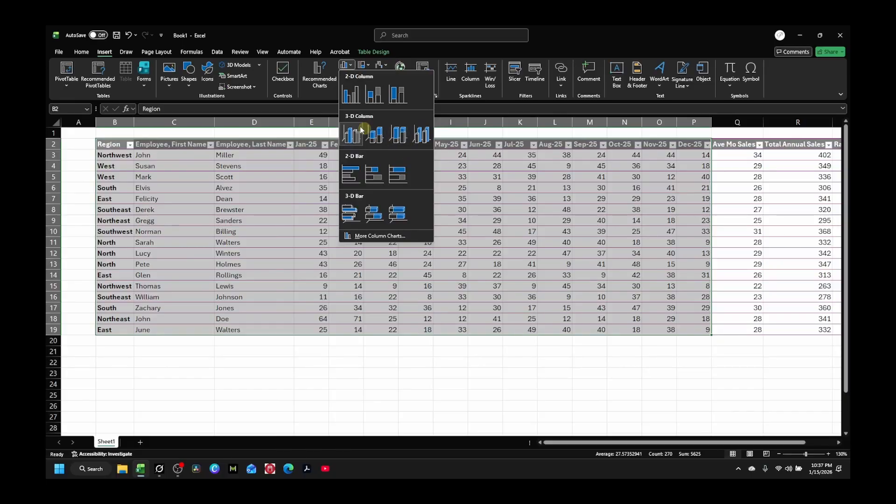
click(308, 96)
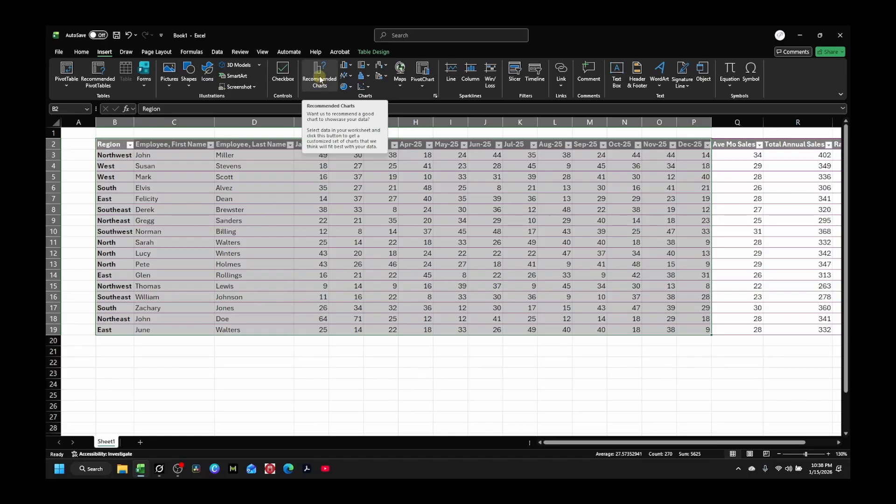
Open the recommended charts for the selected sales range and preview the Clustered Column suggestions summing Mar-25, Feb-25 and Jan-25 by region
click(319, 74)
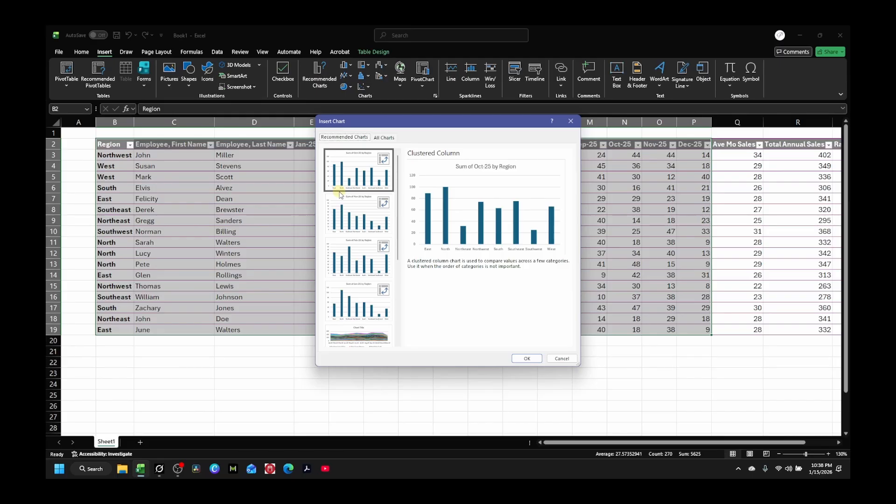
scroll(344, 252, down, 3)
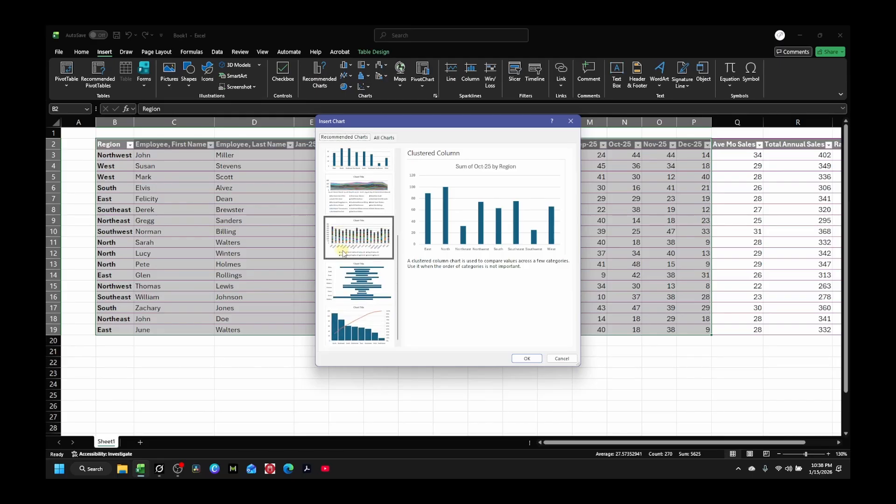
scroll(355, 275, up, 3)
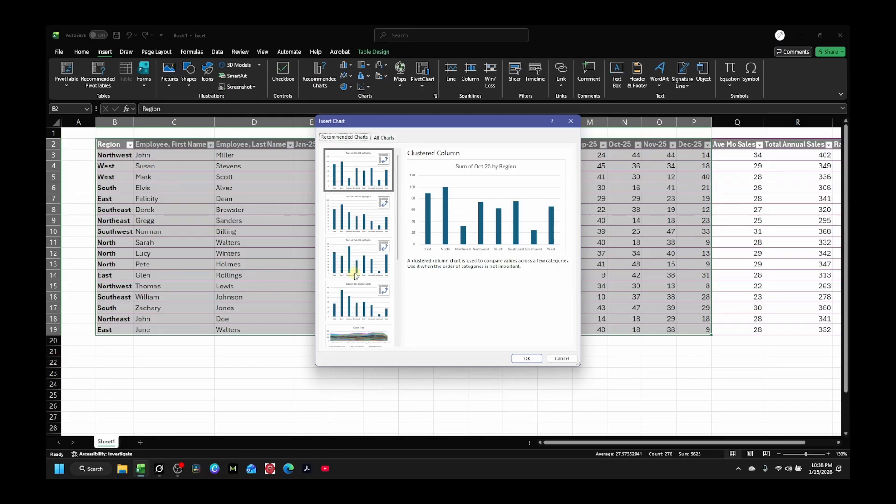
click(359, 221)
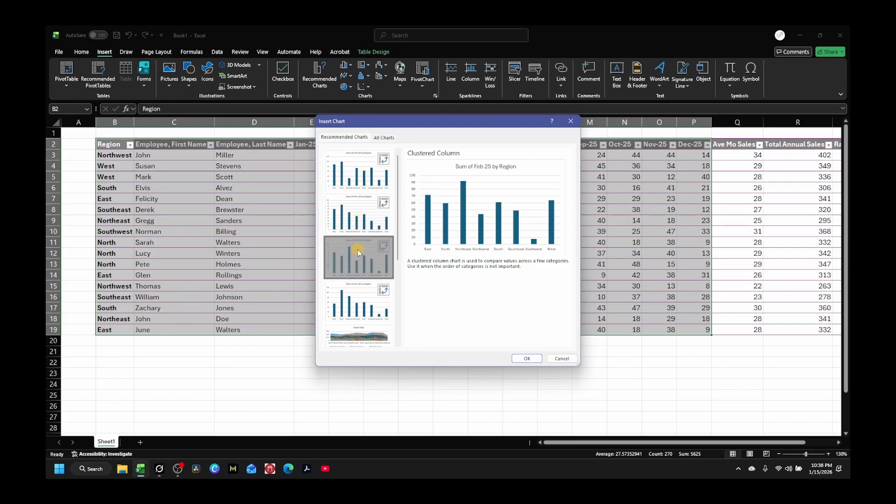
click(357, 303)
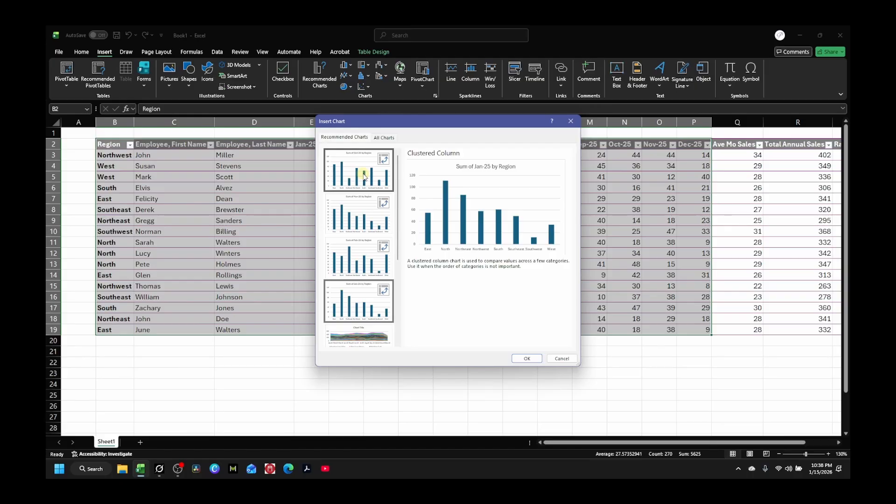
click(360, 217)
click(359, 247)
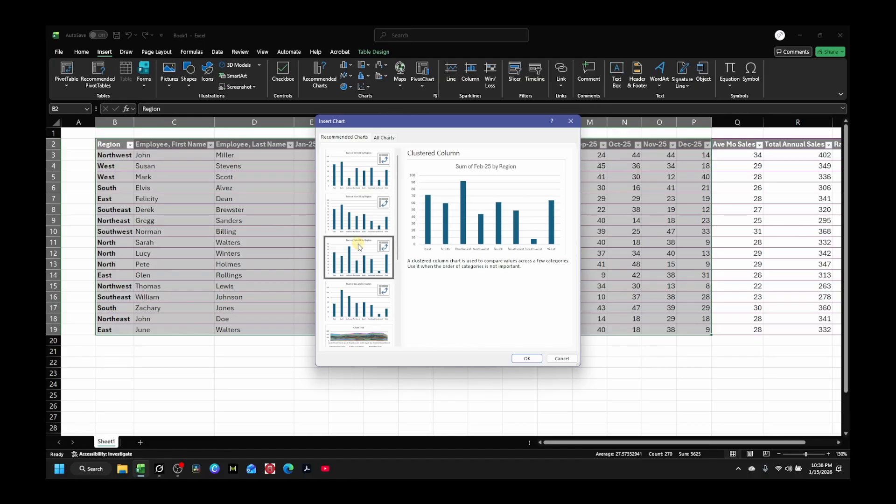
click(357, 303)
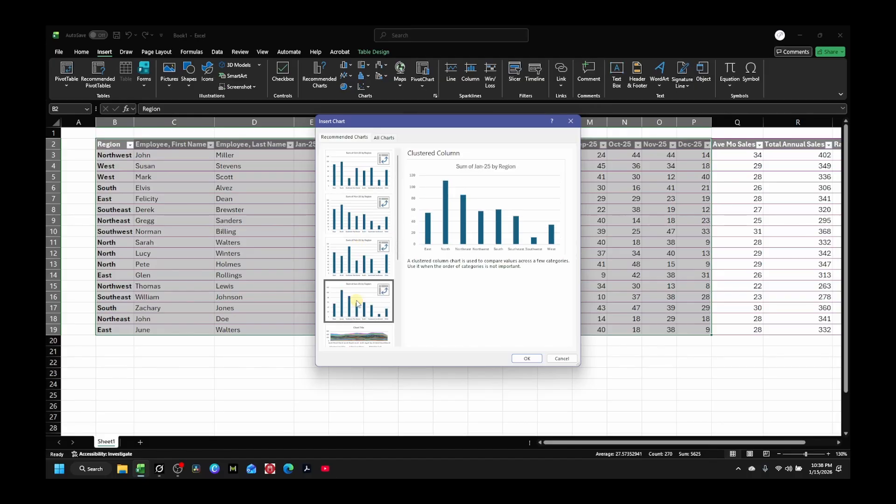
click(354, 270)
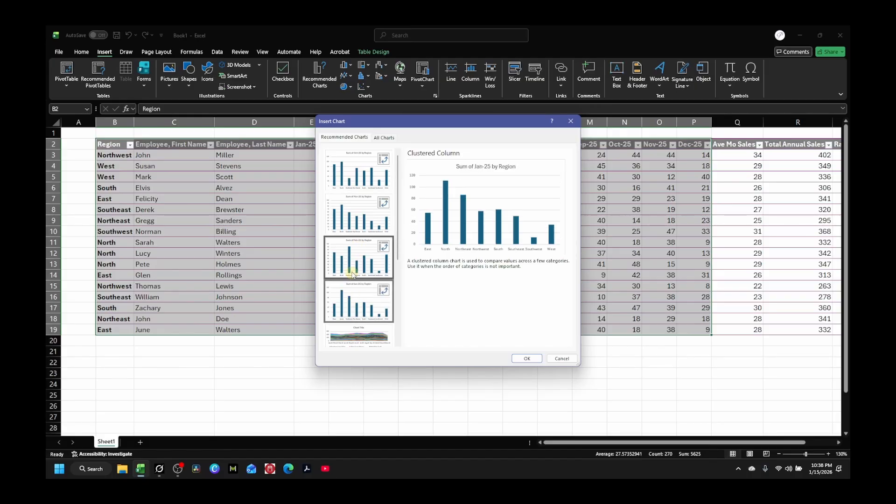
Preview the recommended Stacked Area, Stacked Column, Funnel and Pareto charts for the sales data
click(358, 331)
scroll(360, 280, down, 3)
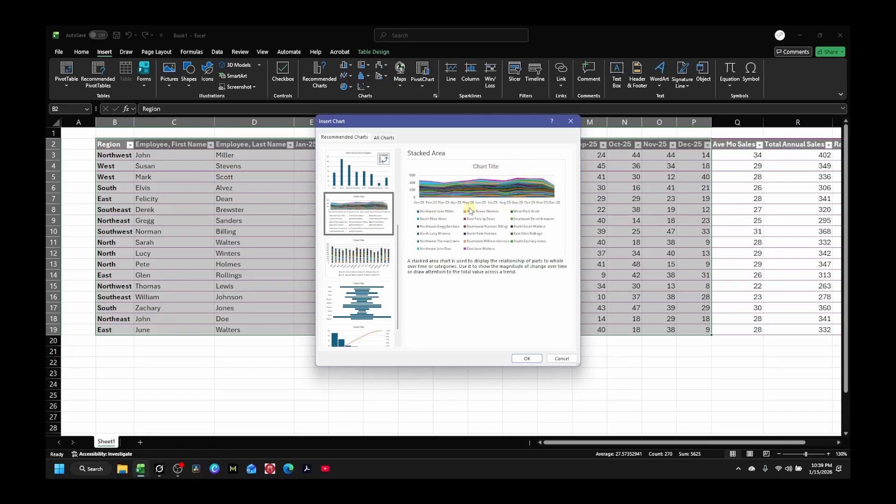
click(363, 255)
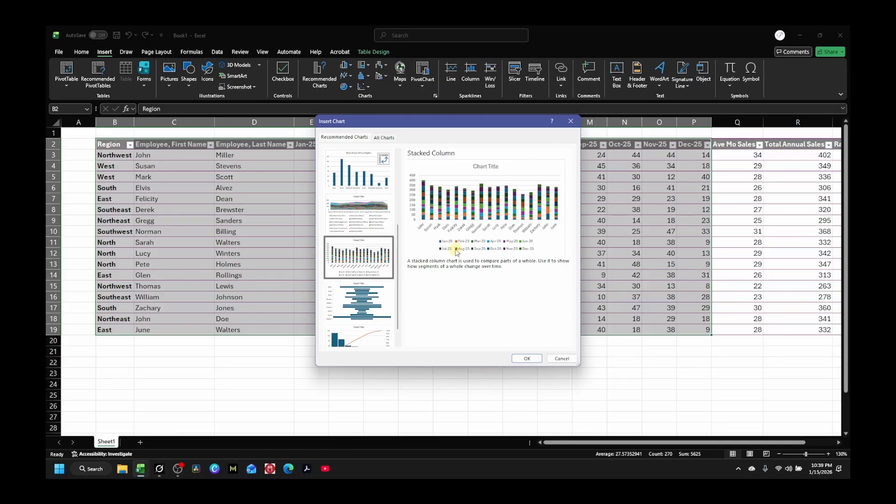
click(356, 300)
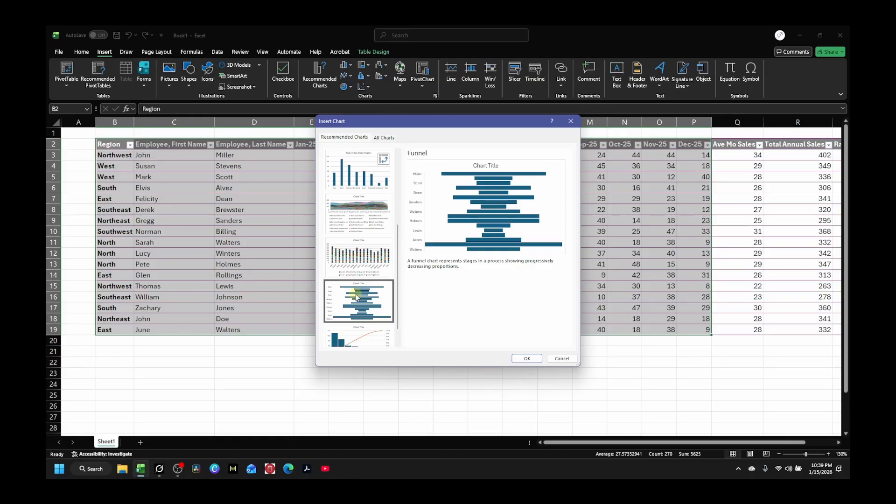
scroll(357, 297, down, 1)
click(356, 333)
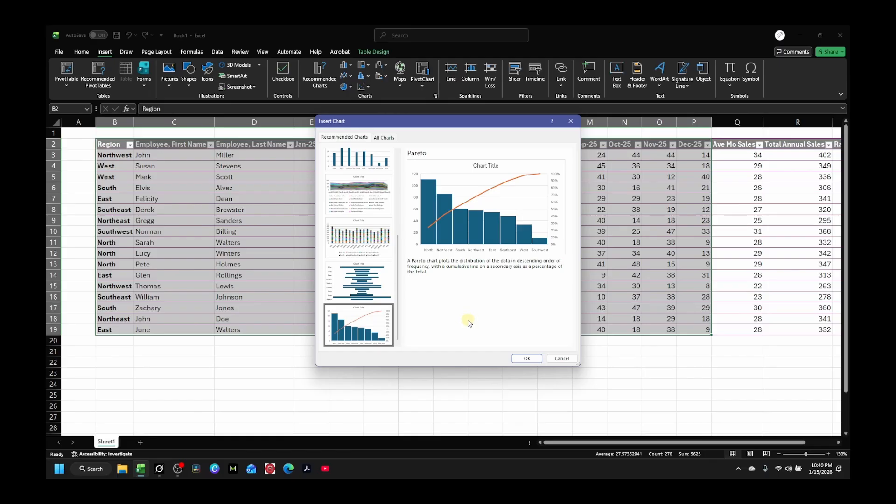
Review the recommended charts again, comparing the Clustered Column previews for Oct-25 and Mar-25 sums by region
scroll(383, 300, up, 10)
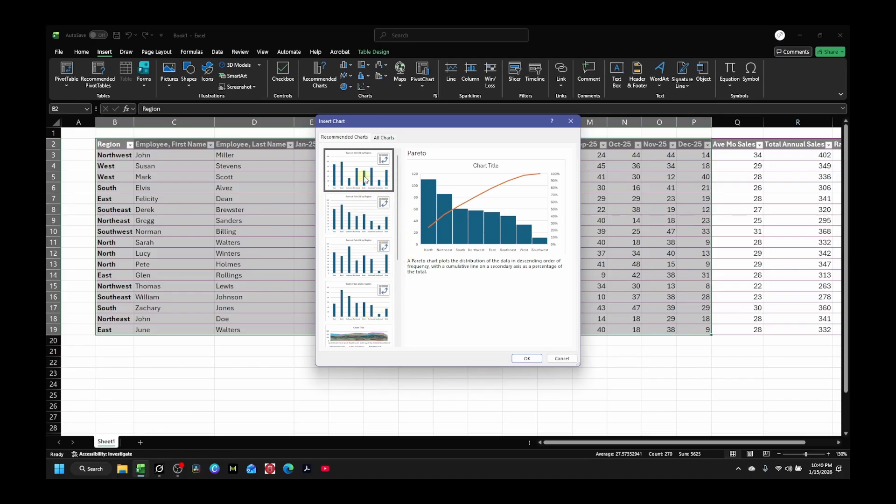
scroll(366, 180, down, 3)
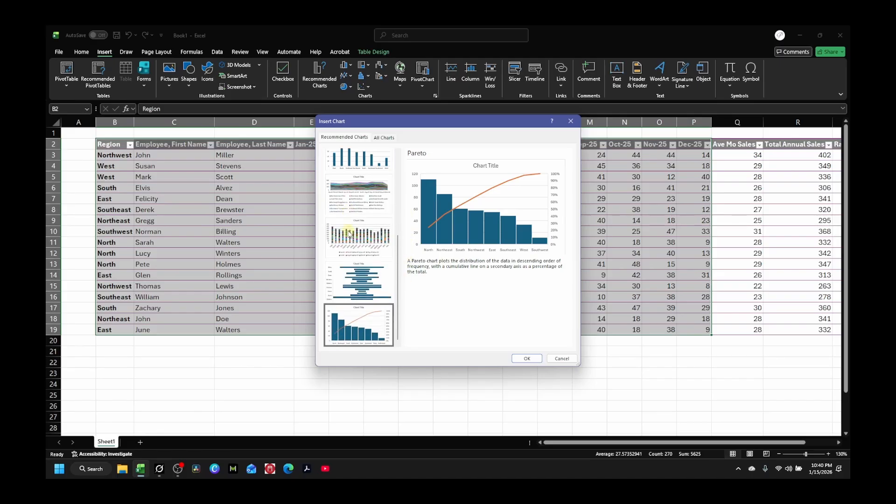
scroll(349, 235, up, 3)
click(363, 180)
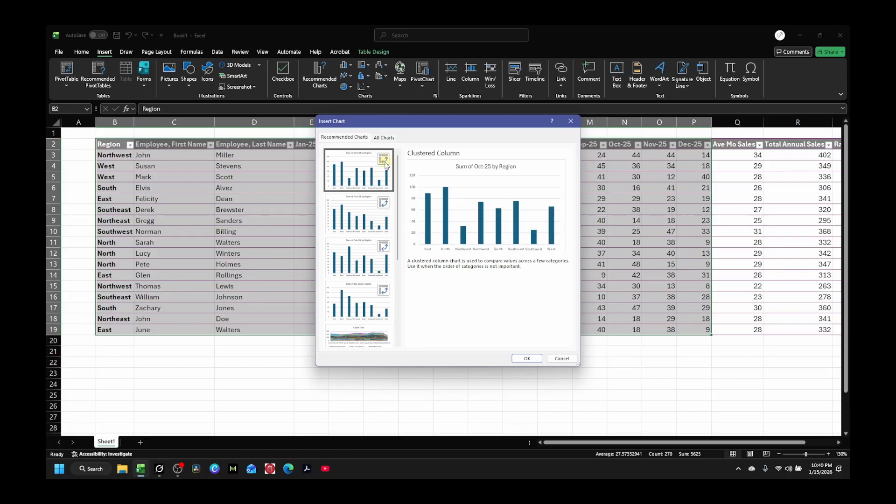
click(385, 206)
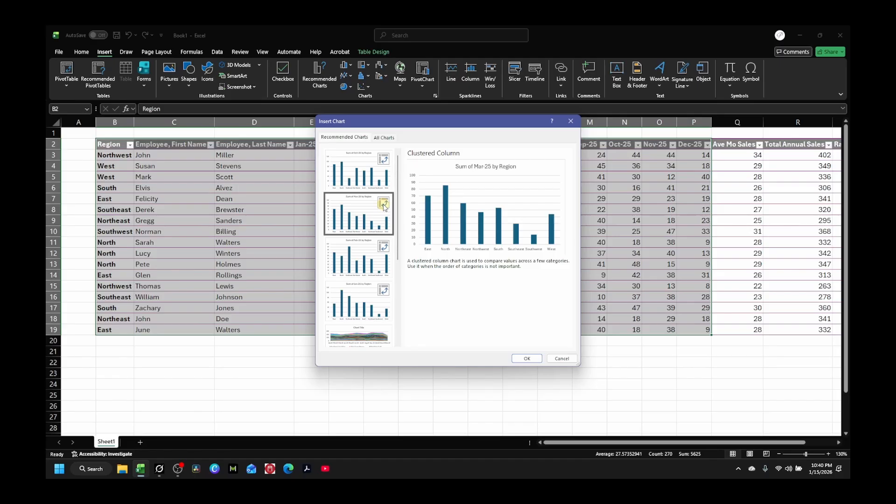
click(386, 161)
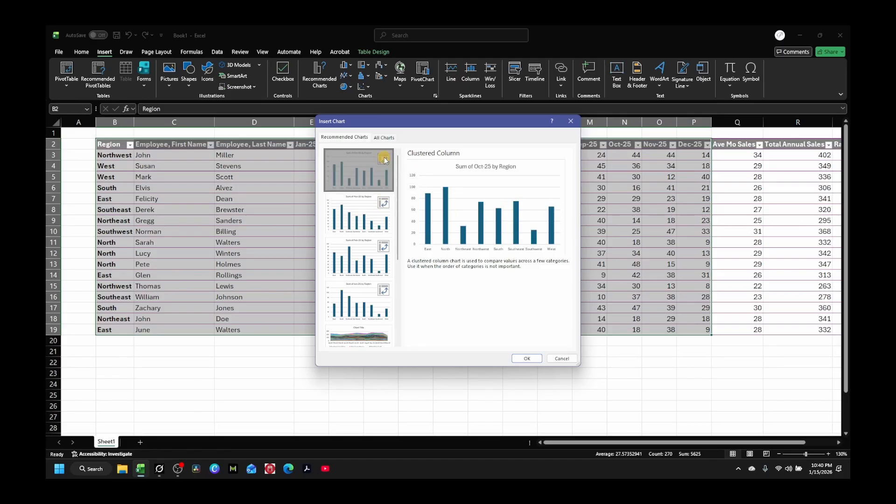
click(385, 203)
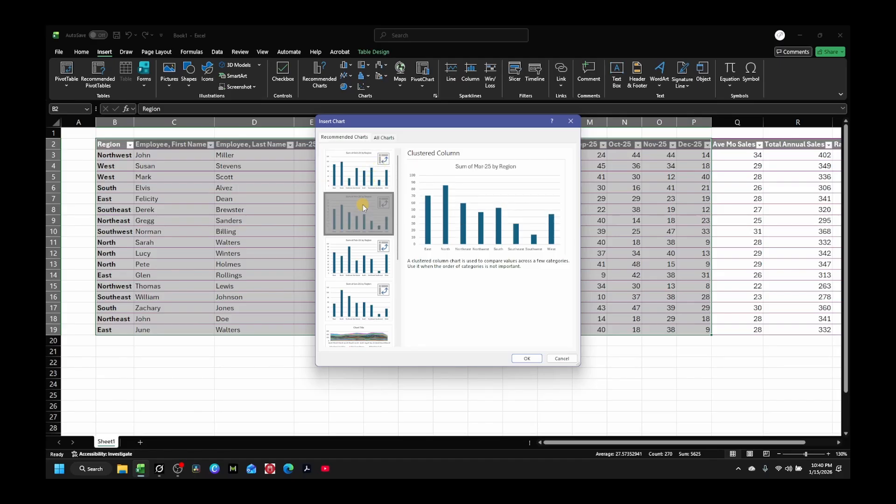
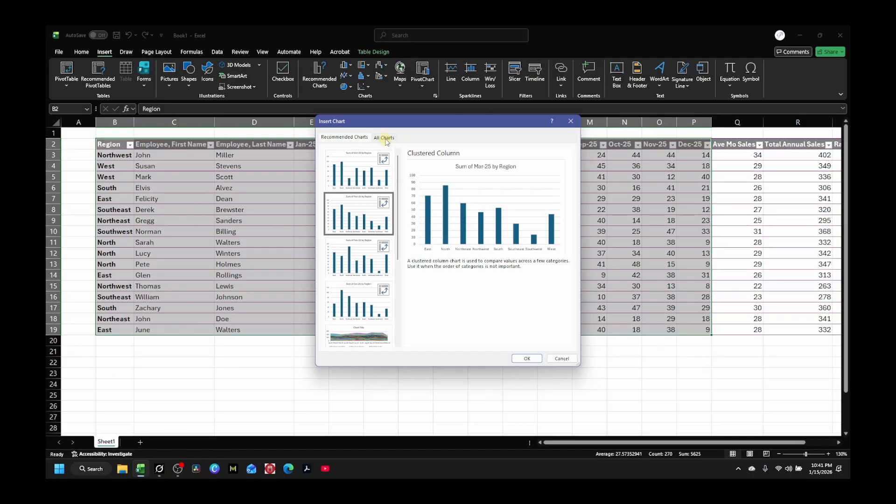
Browse the full chart list, previewing the Line, Pie, Bar, Area, X Y (Scatter), Map, Stock and Surface categories
click(386, 137)
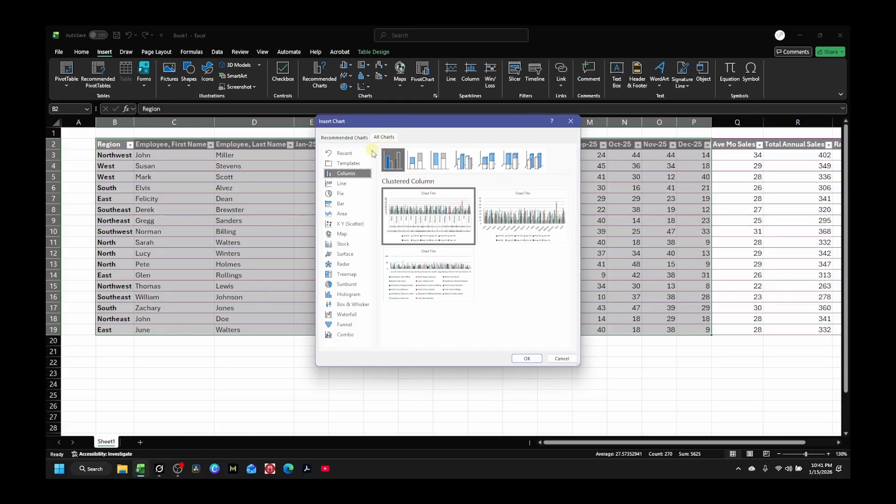
click(345, 185)
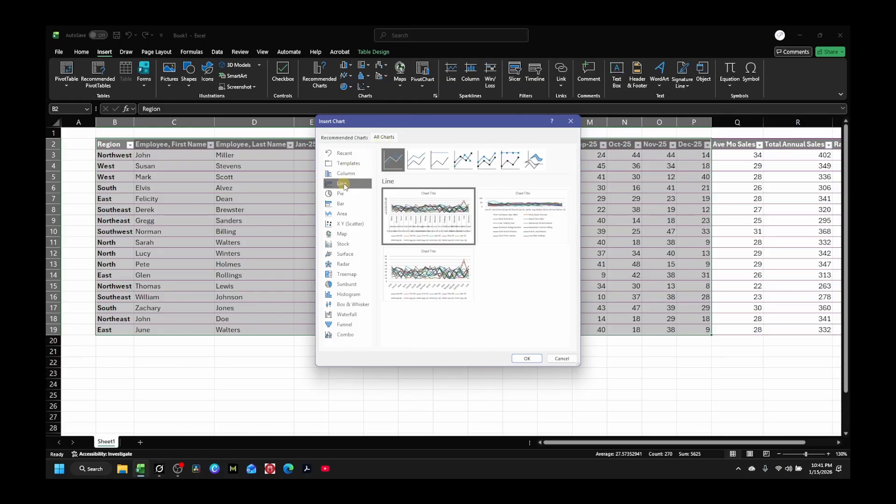
click(342, 194)
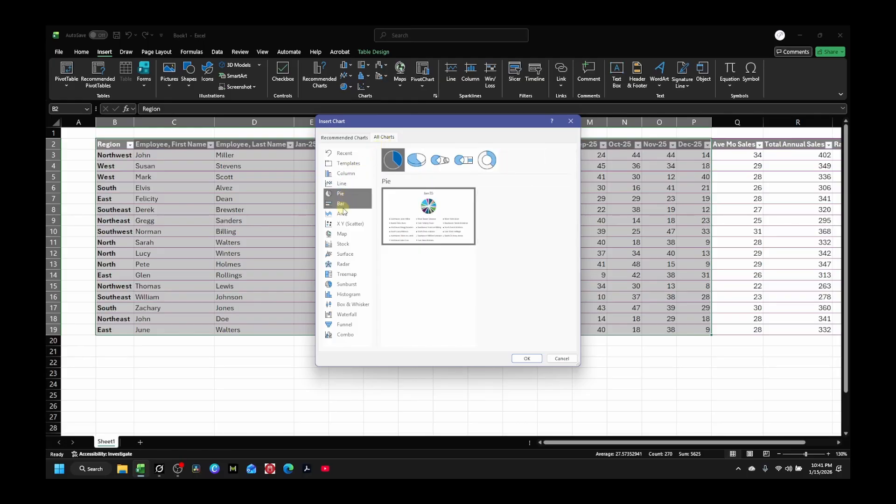
click(343, 206)
click(344, 214)
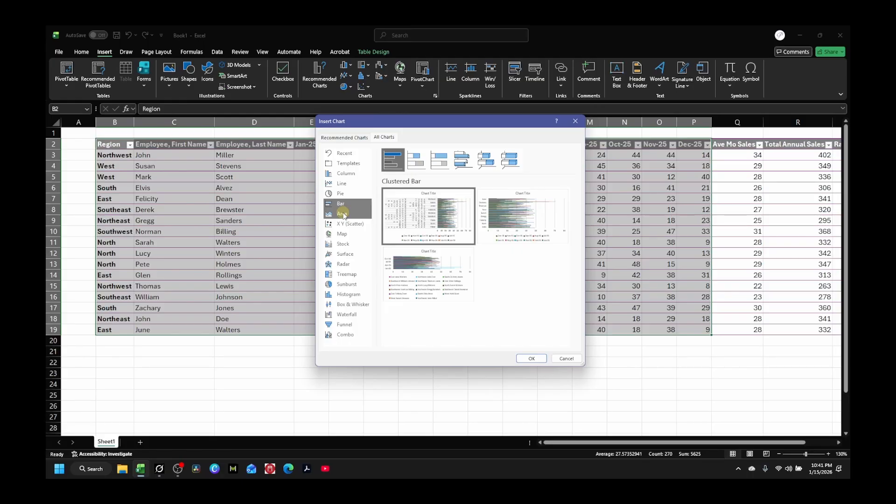
click(345, 226)
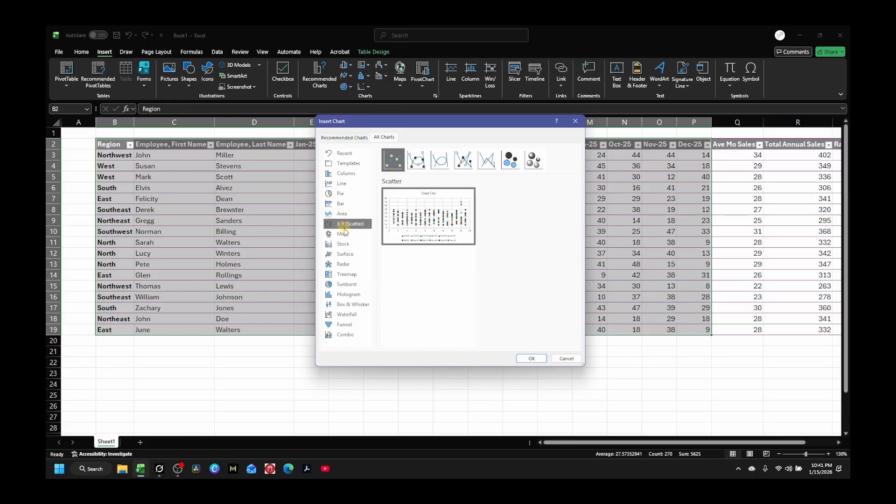
click(346, 236)
click(345, 243)
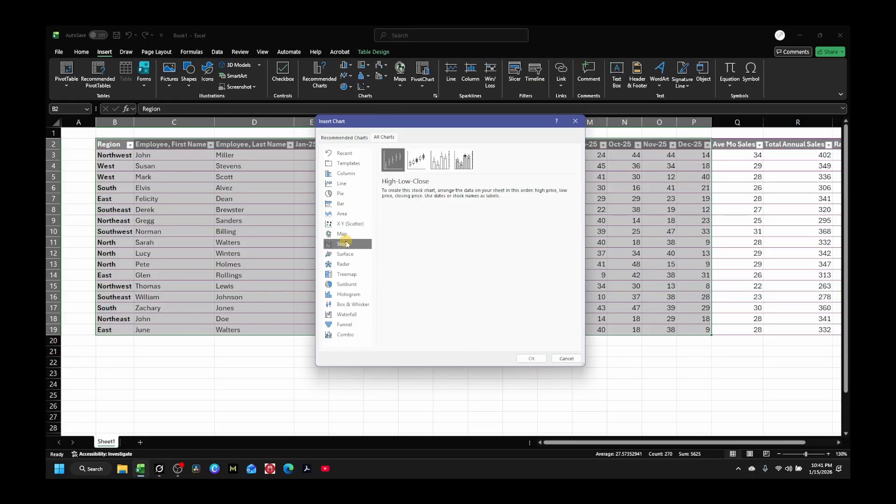
click(351, 256)
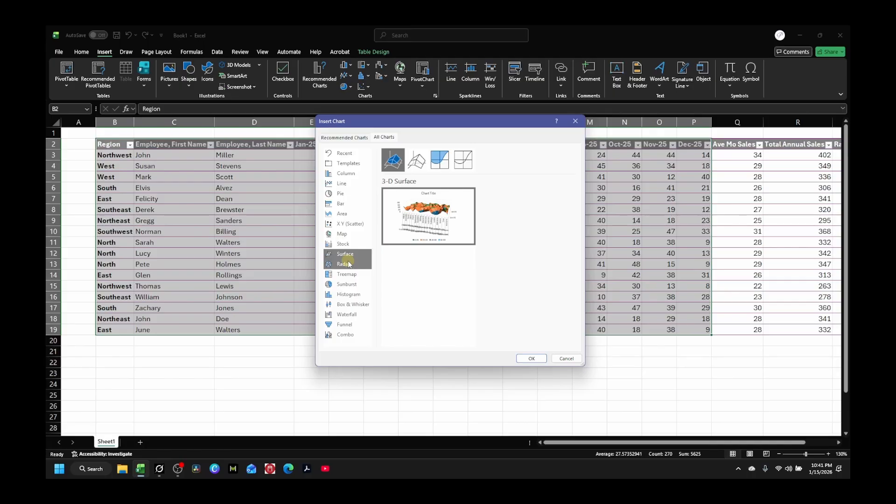
mouse_move(416, 215)
Preview the Radar, Treemap, Sunburst, Histogram, Box & Whisker, Waterfall, Funnel and Combo chart categories
click(347, 266)
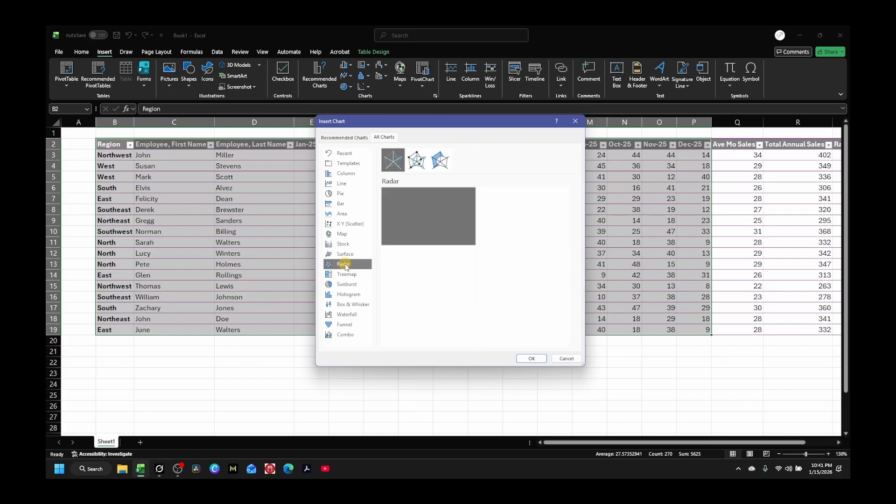
click(347, 276)
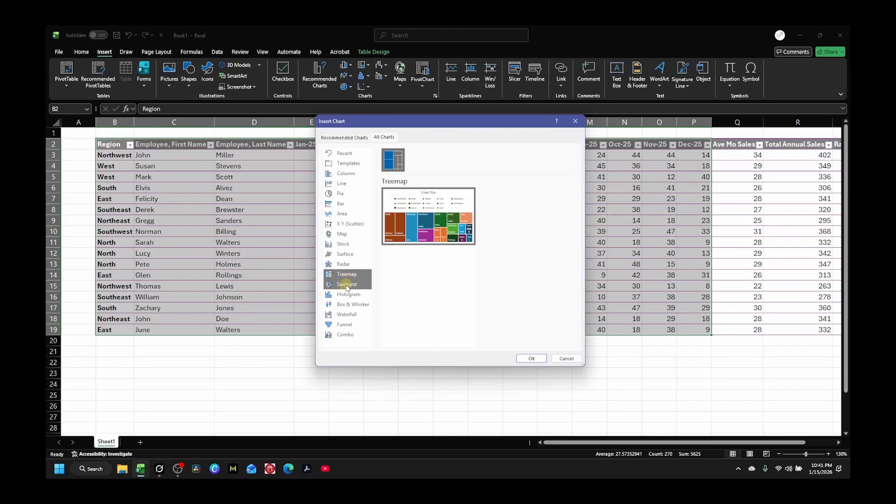
click(348, 286)
click(348, 296)
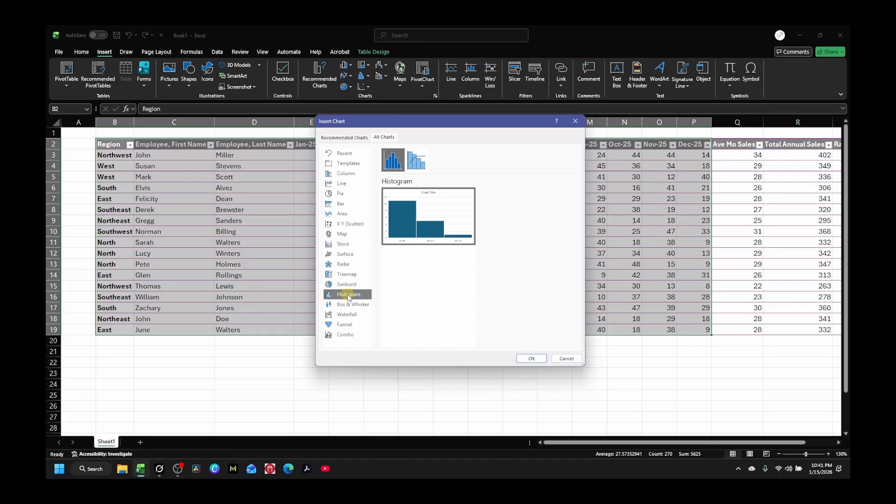
click(350, 306)
click(348, 316)
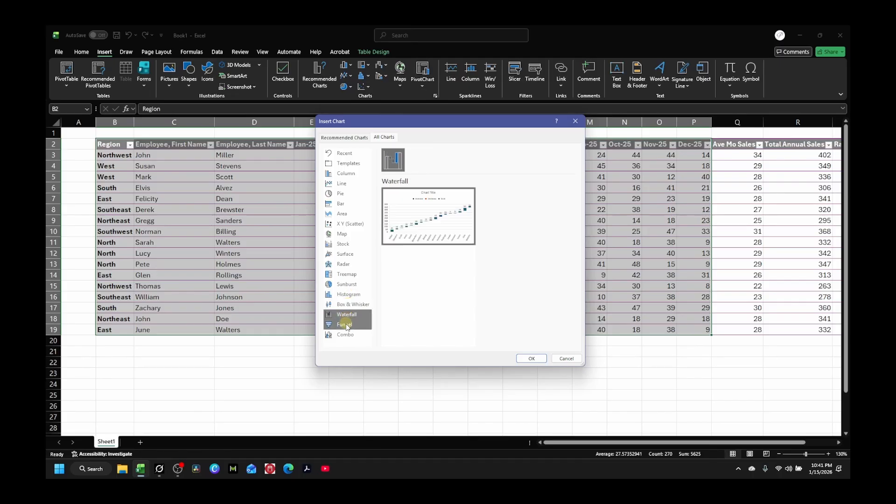
click(348, 325)
click(346, 336)
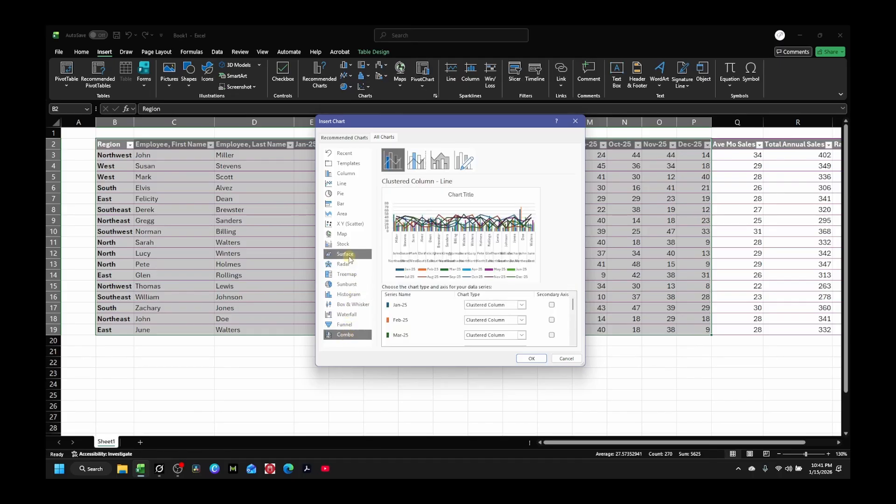
Preview the Column chart subtypes from Clustered Column through 3-D Column, including the enlarged Clustered Column preview
click(346, 175)
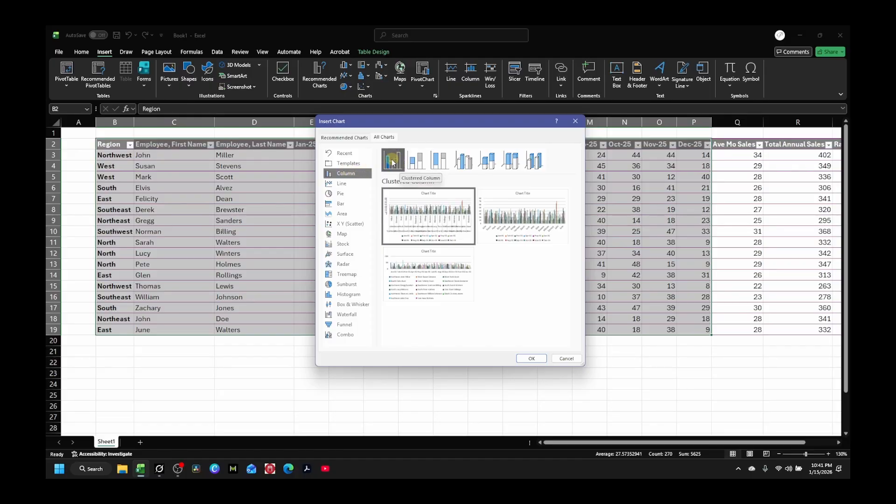
click(416, 161)
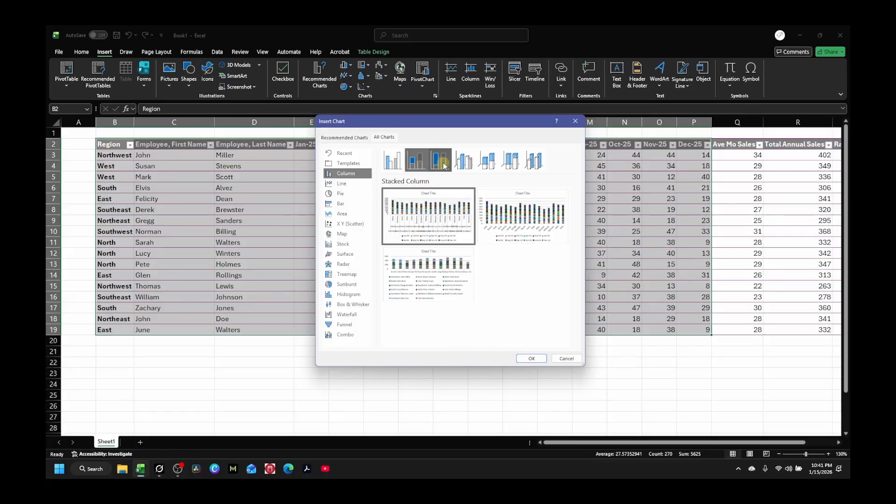
click(443, 164)
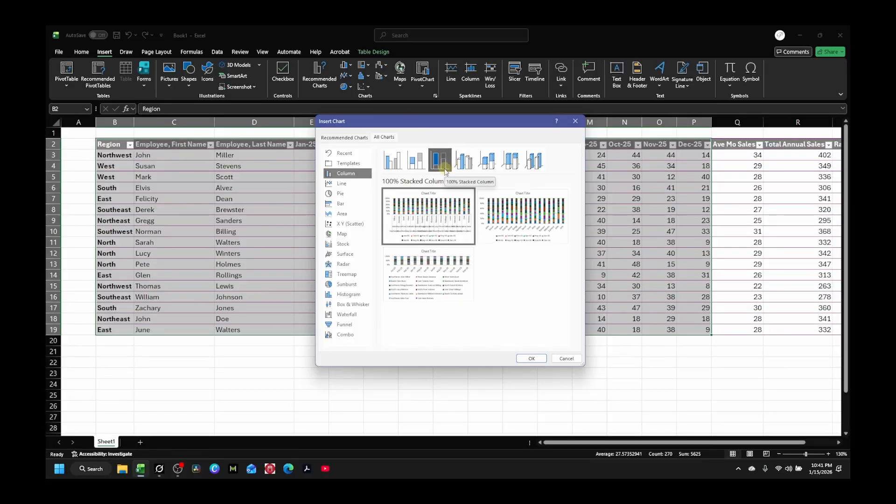
click(464, 161)
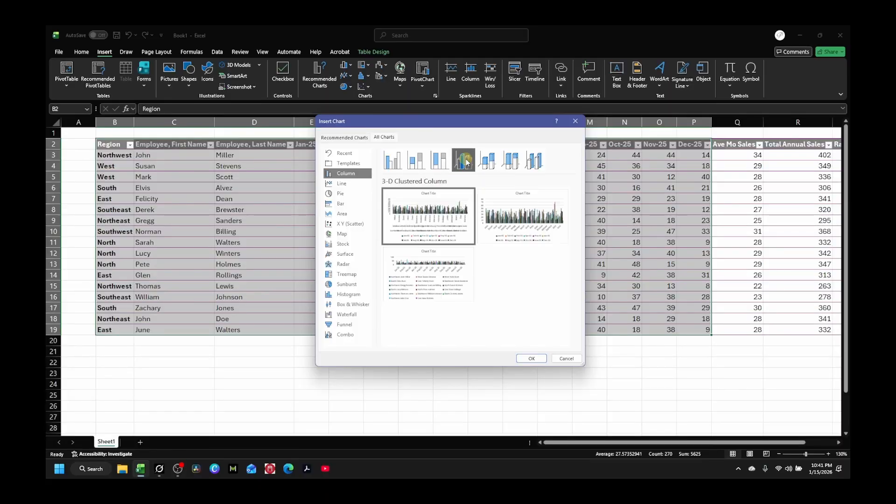
click(486, 162)
click(511, 162)
click(533, 163)
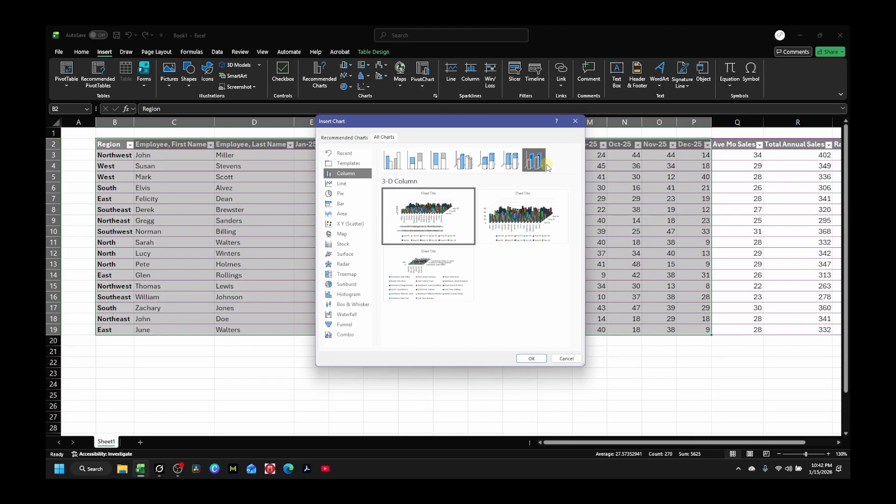
click(398, 166)
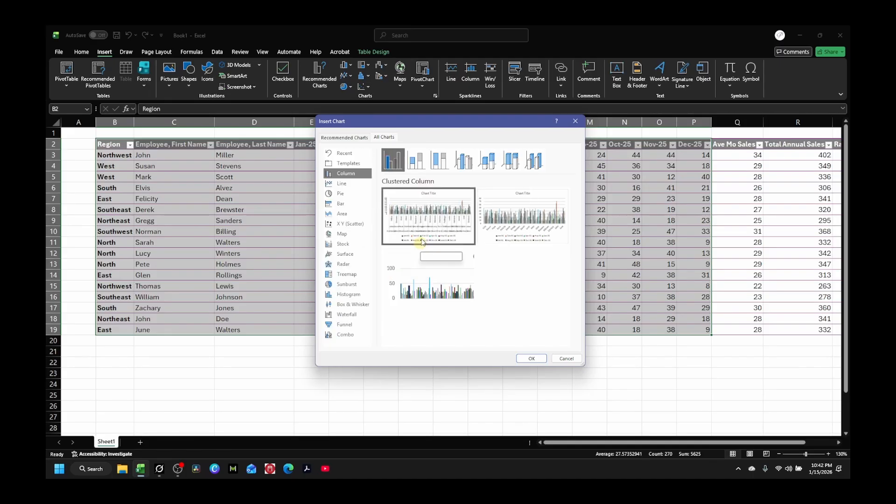
mouse_move(426, 223)
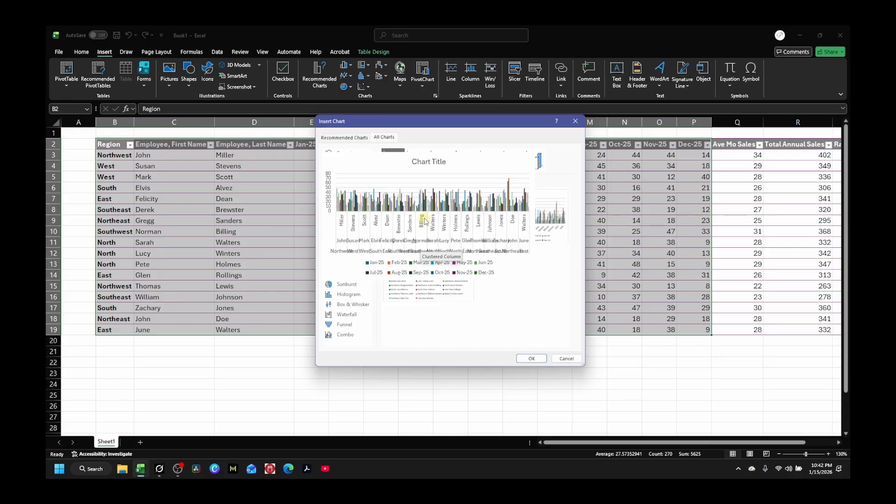
Insert a Stacked Column chart using the layout with months along the axis and regions with full employee names as series
click(417, 159)
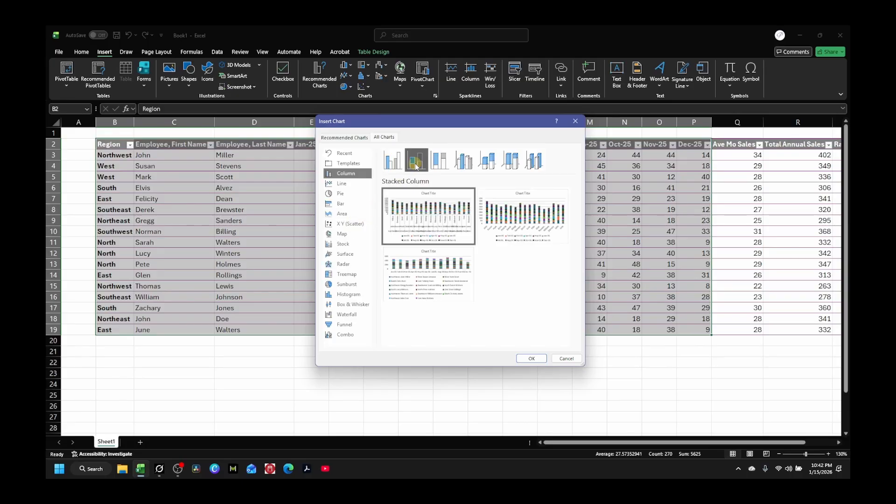
mouse_move(414, 227)
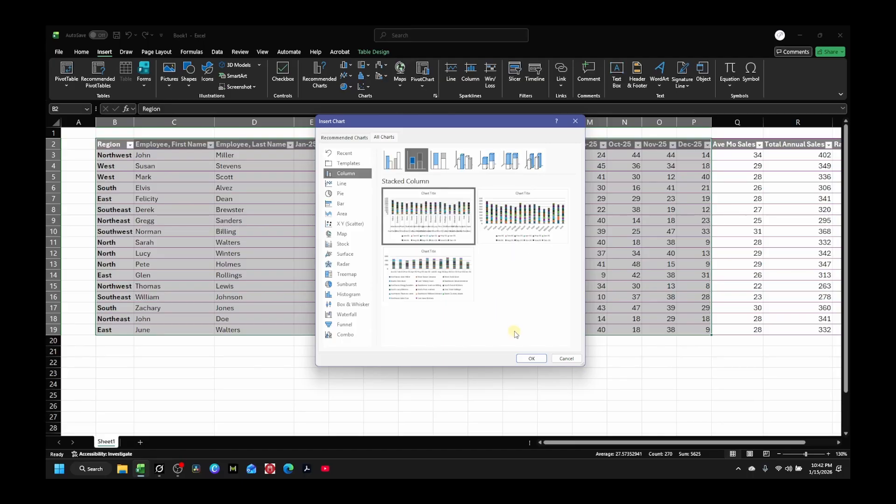
mouse_move(518, 227)
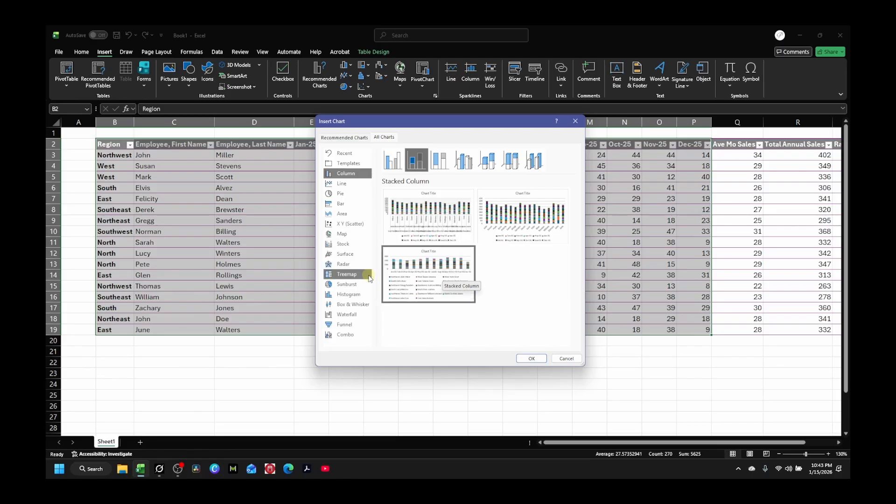
mouse_move(403, 275)
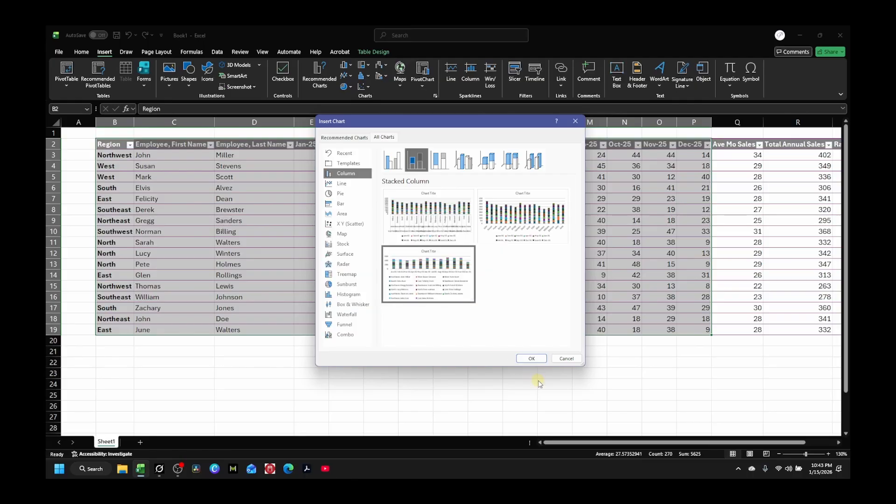
click(531, 359)
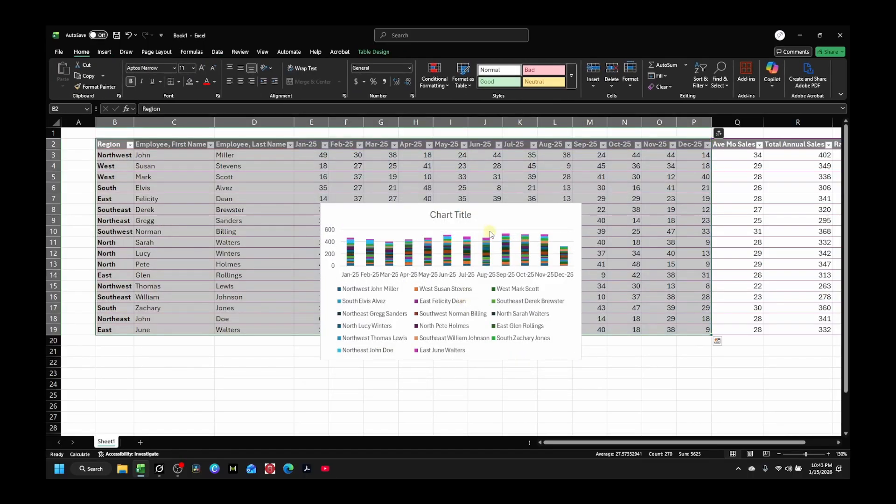
Reposition the chart on the sheet, moving it below the table and back over the table's middle rows
drag(488, 226, 452, 219)
click(456, 185)
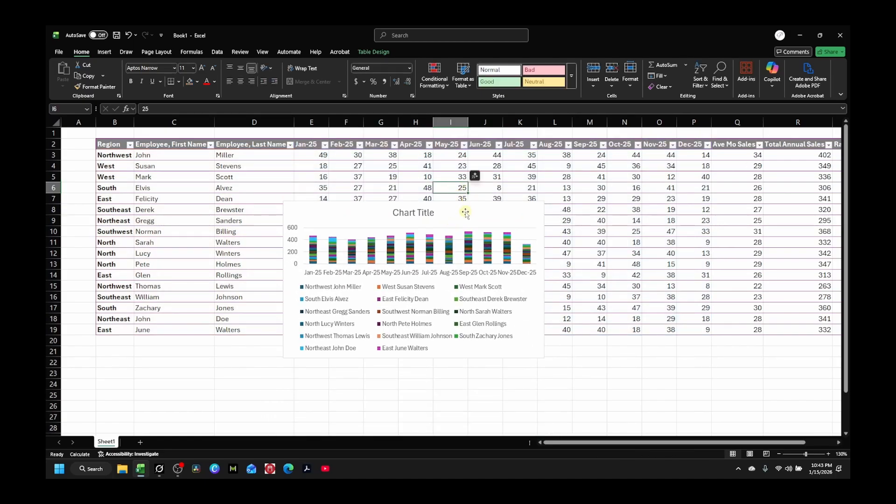
click(461, 215)
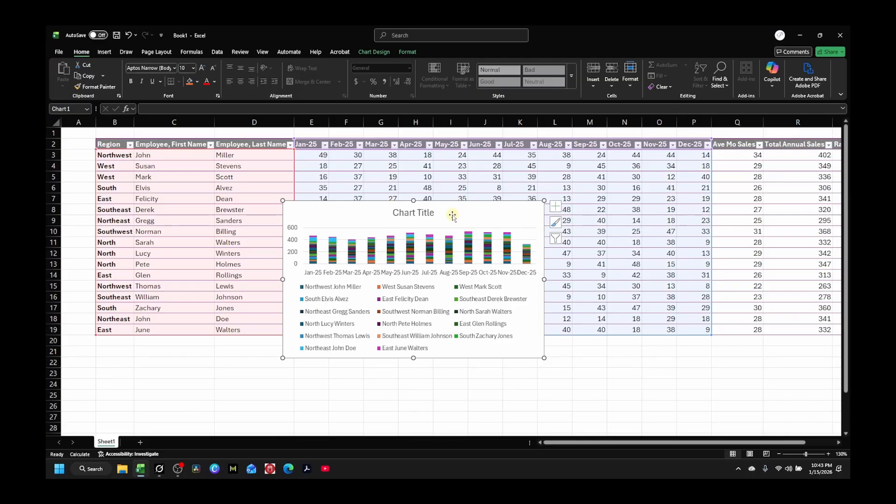
drag(453, 215, 491, 353)
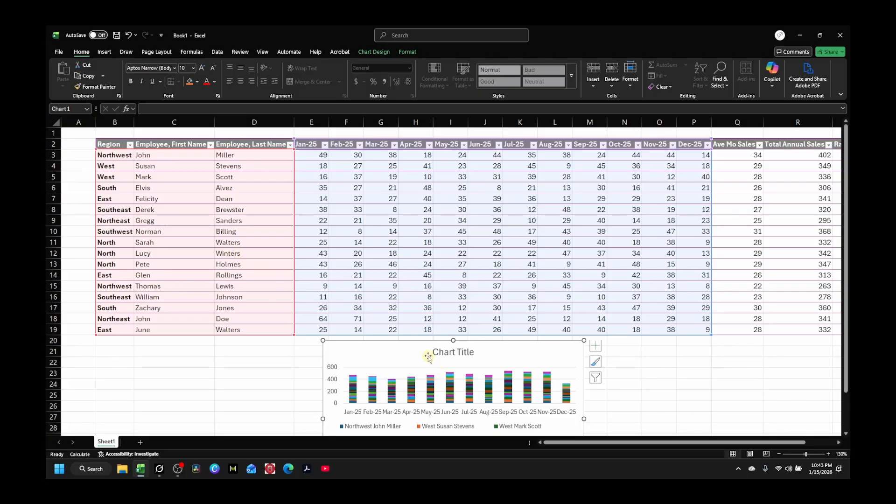
drag(411, 355, 395, 210)
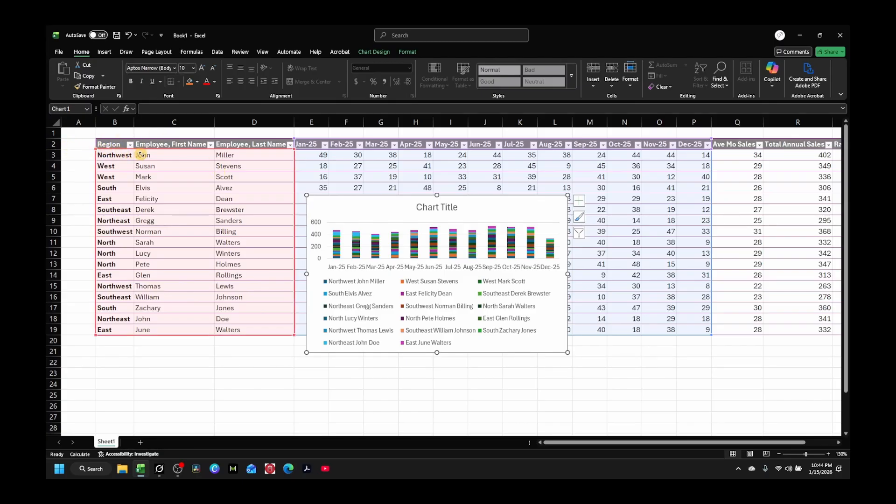
Examine the chart's highlighted label range and its filter lists of series and month categories
drag(108, 148, 178, 149)
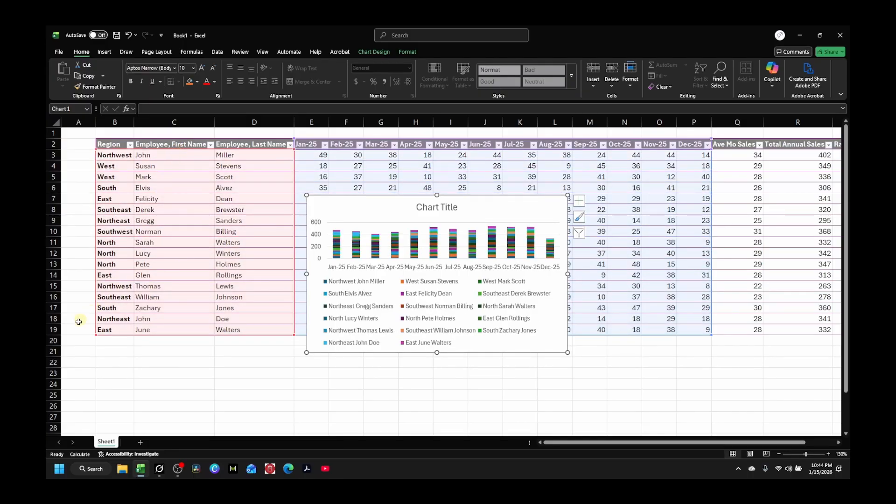
mouse_move(97, 335)
mouse_down()
mouse_move(104, 231)
mouse_move(100, 332)
mouse_up()
click(579, 233)
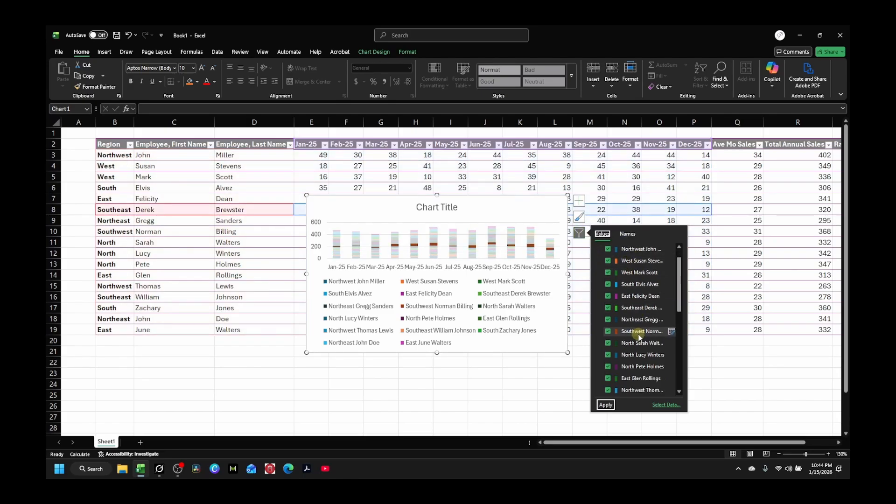
scroll(639, 327, down, 4)
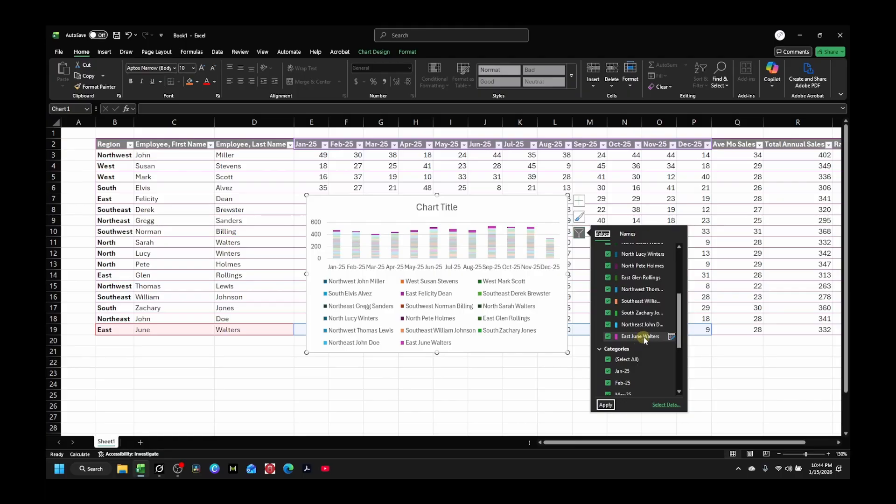
scroll(647, 343, down, 3)
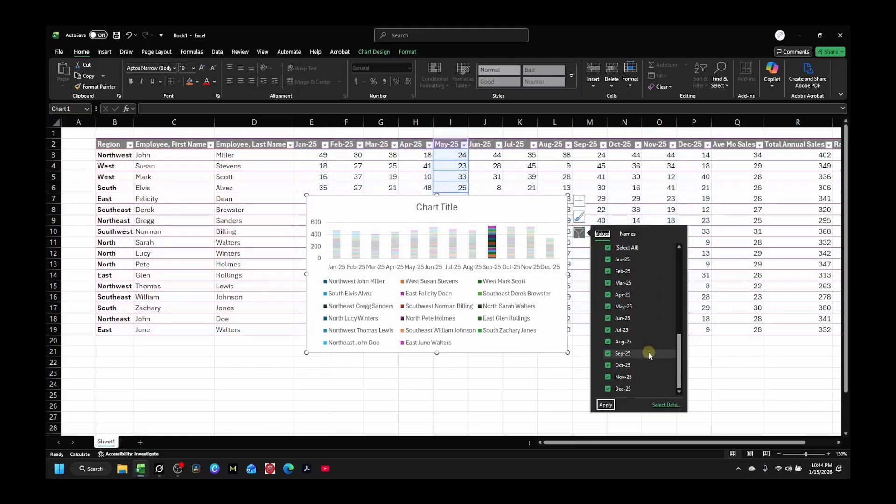
scroll(646, 351, up, 3)
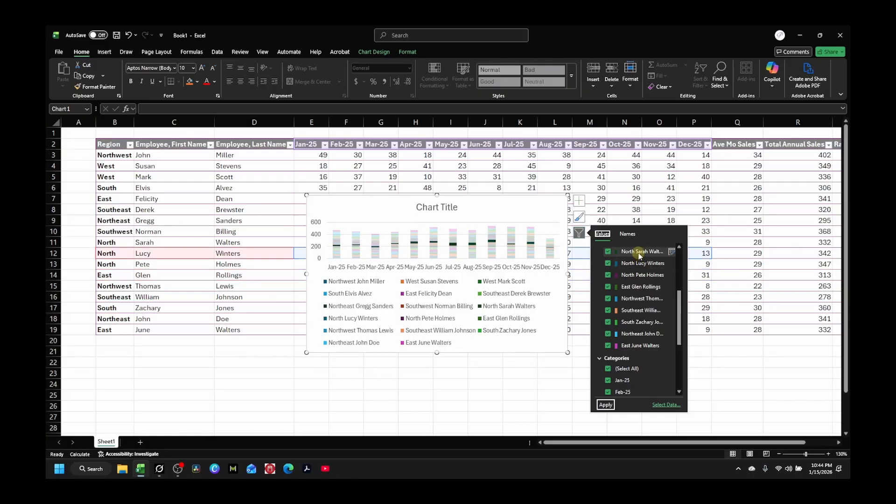
Take the chart's series names from Column D only and apply the change to the legend
click(628, 234)
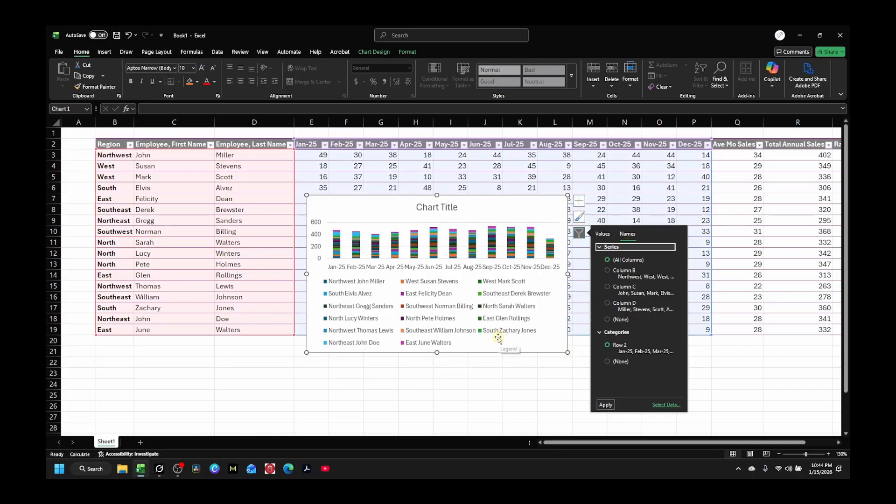
click(607, 286)
click(607, 303)
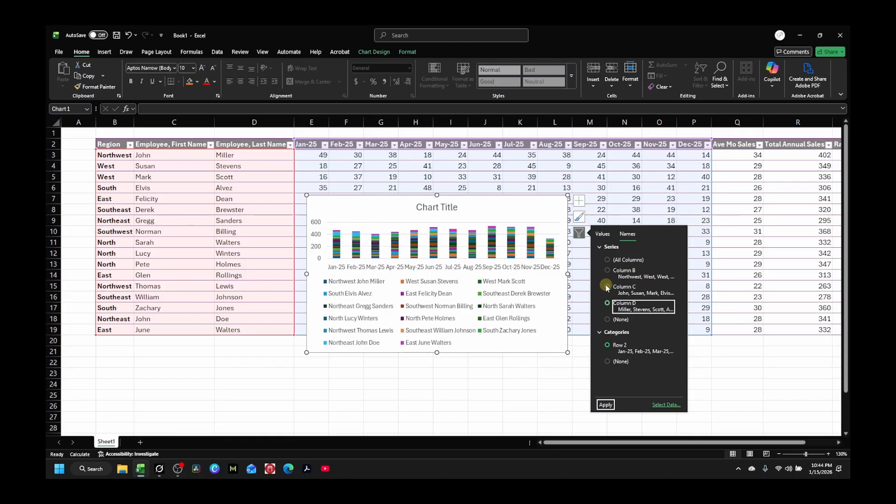
click(607, 287)
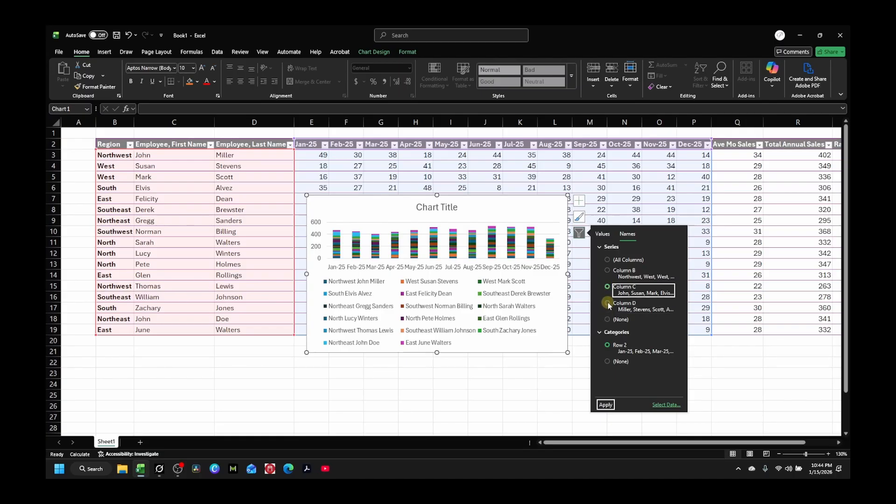
click(607, 303)
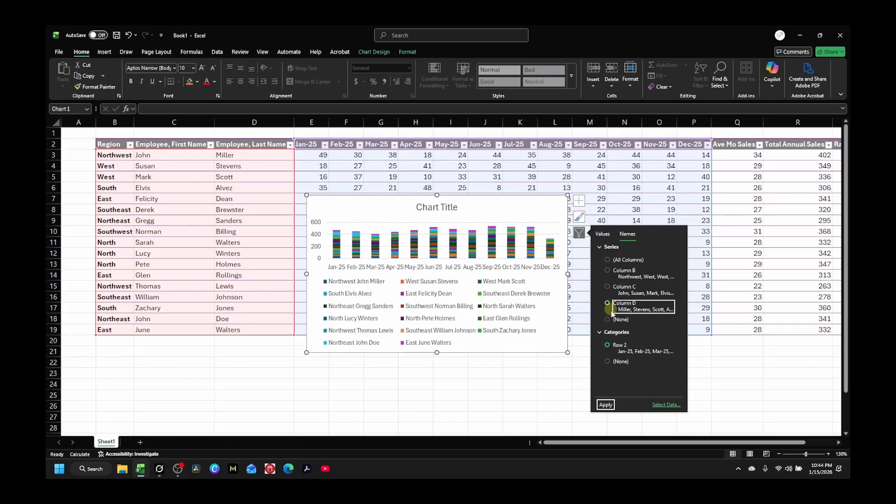
click(606, 406)
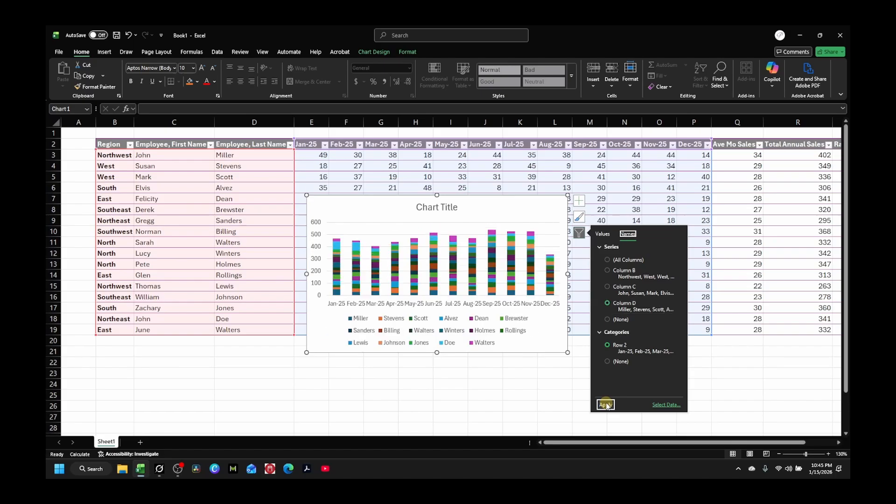
Set the chart's series names to Column B, the regions, and apply the change
click(608, 272)
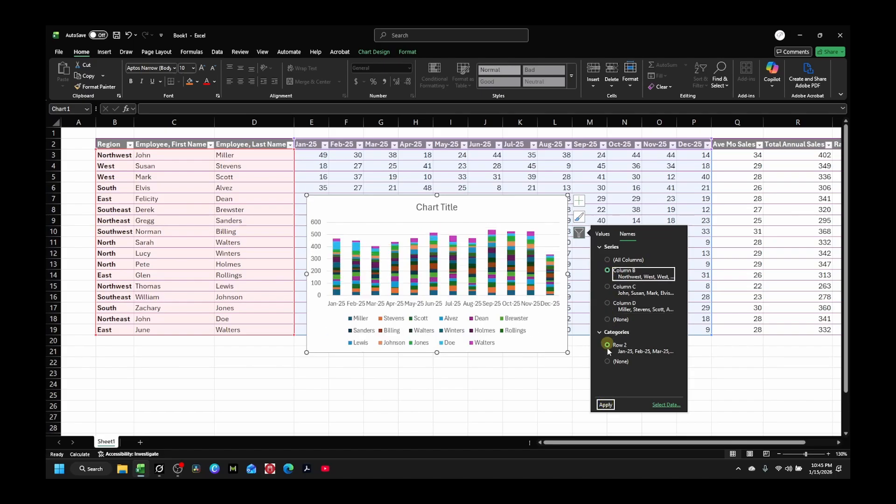
click(607, 405)
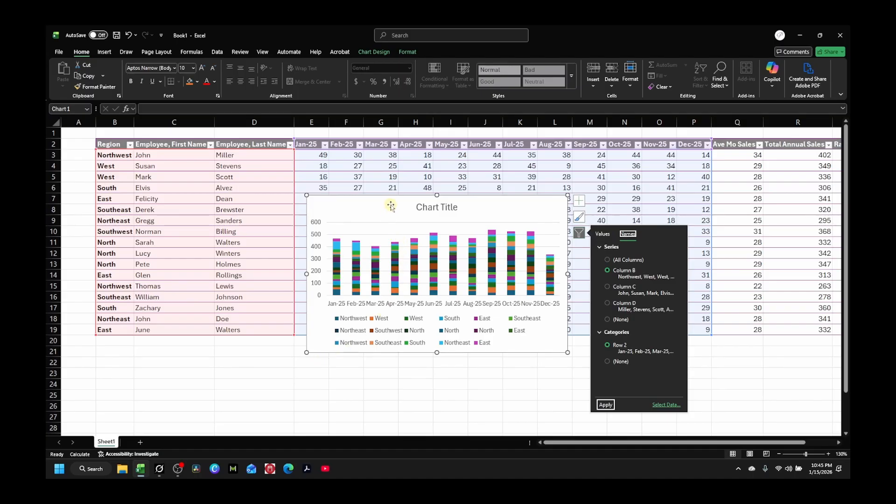
click(605, 405)
click(529, 400)
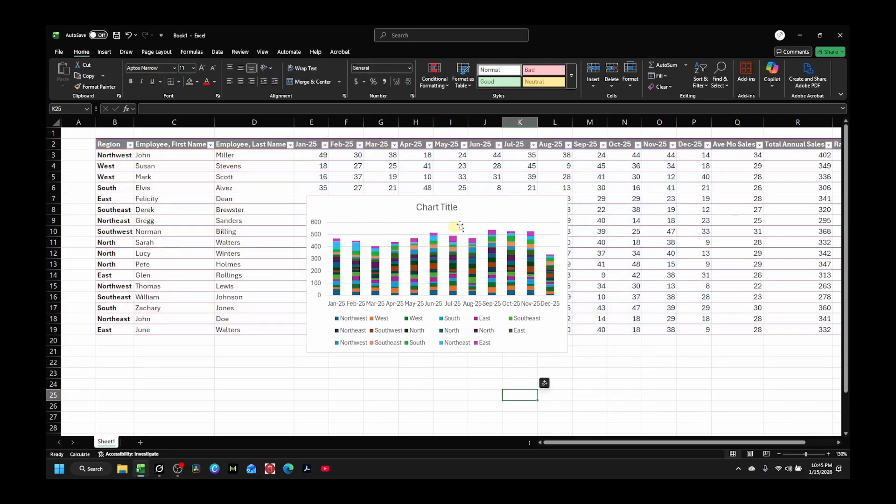
Move the chart up so that its upper edge sits over row 3 of the table
click(439, 207)
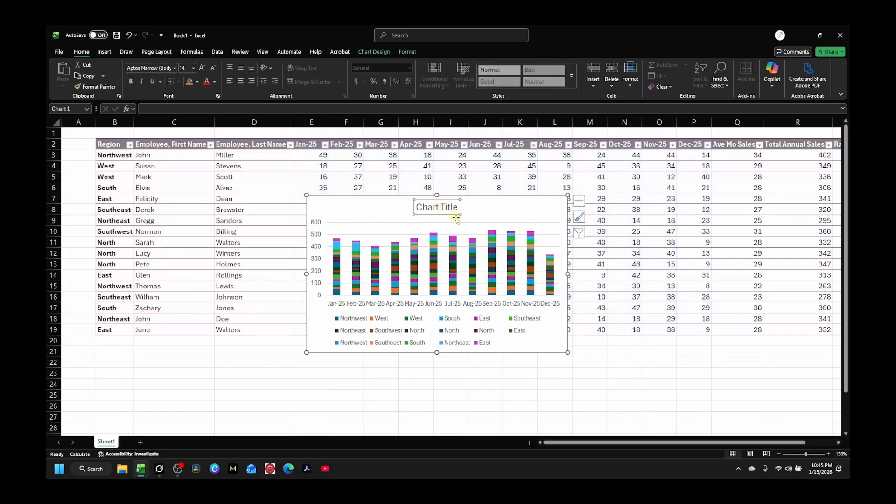
drag(487, 212, 472, 174)
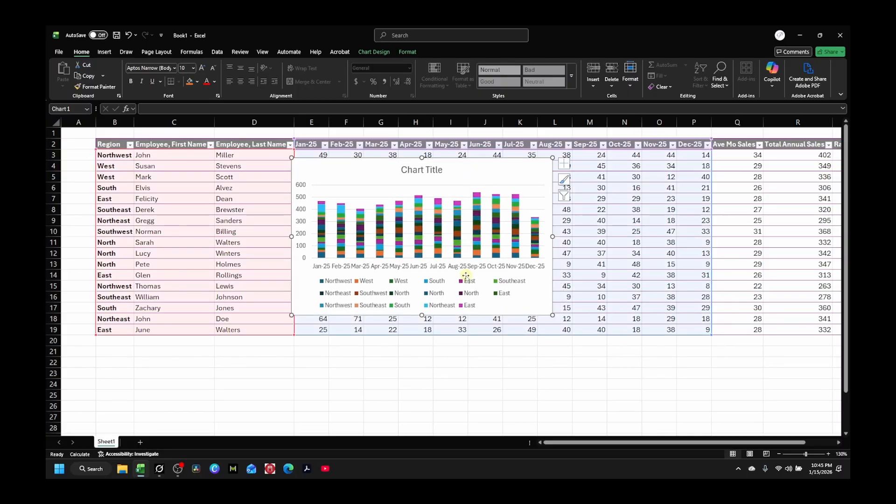
click(429, 170)
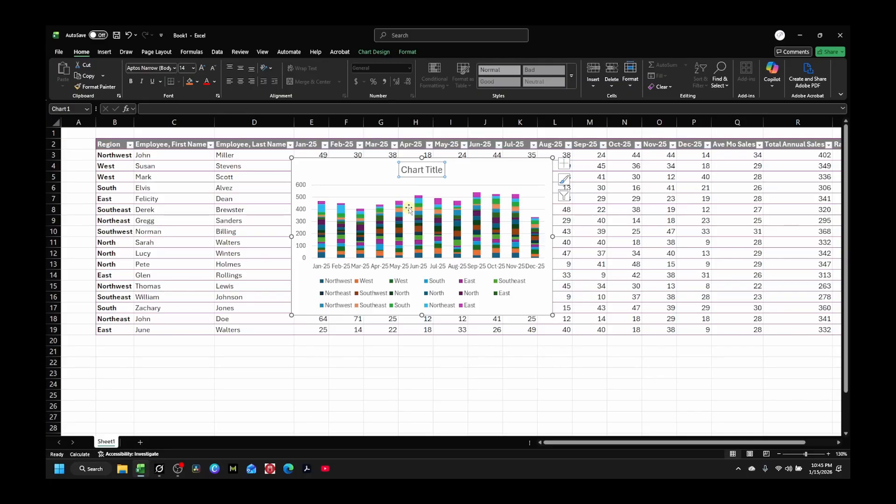
click(479, 171)
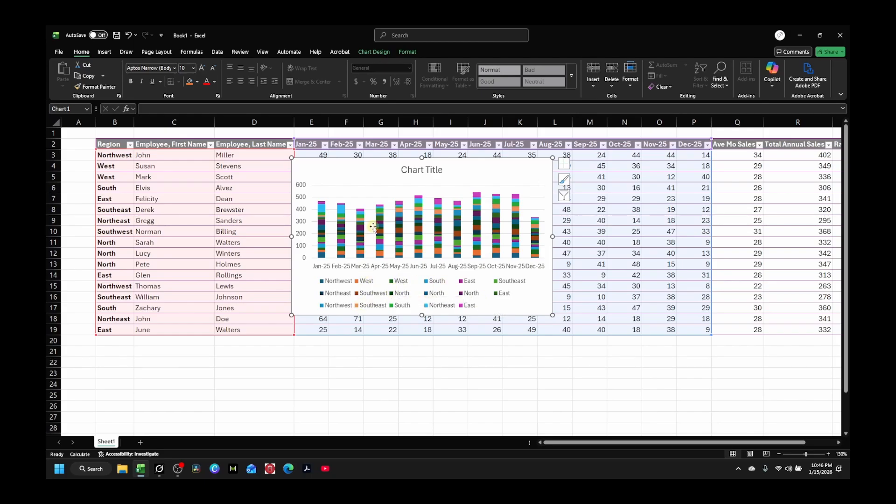
Set the font color of the chart's vertical axis labels to black
click(301, 187)
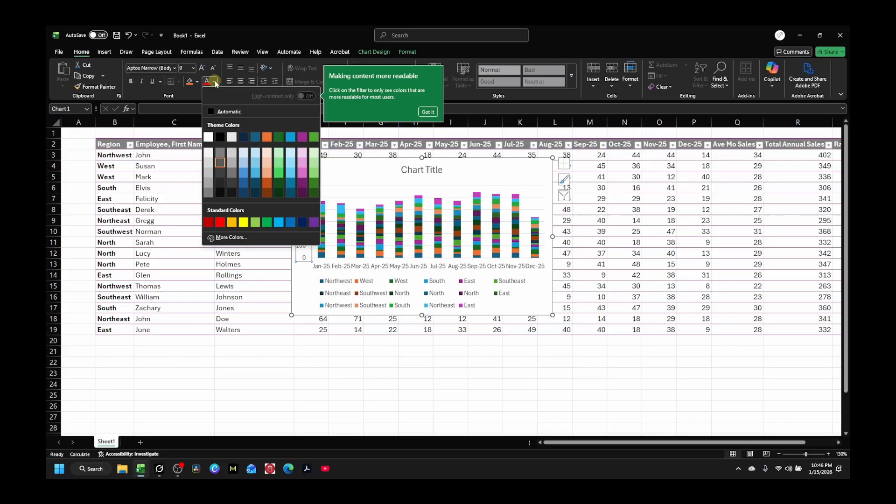
click(220, 137)
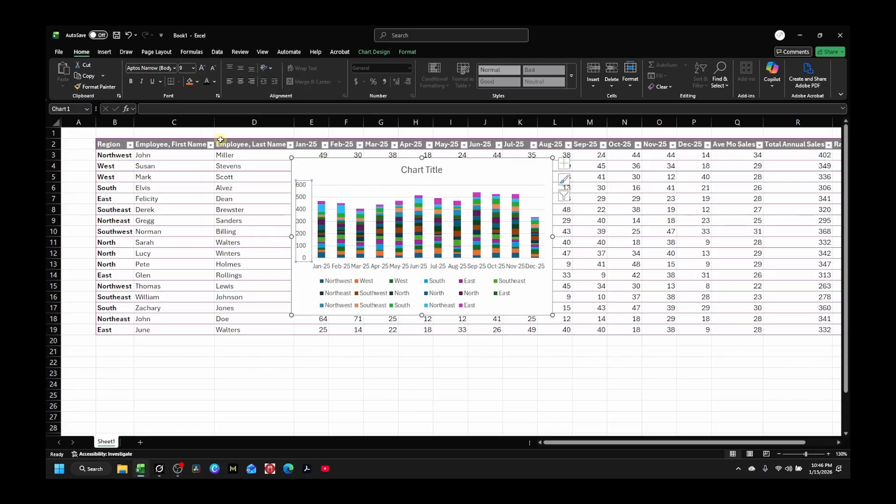
Bold the chart's vertical axis labels, and make the month labels on the horizontal axis black and bold
click(130, 81)
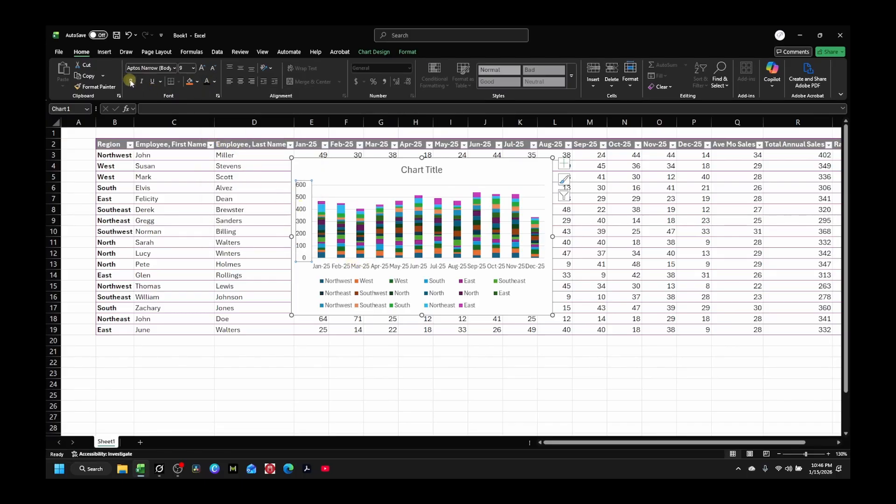
click(353, 267)
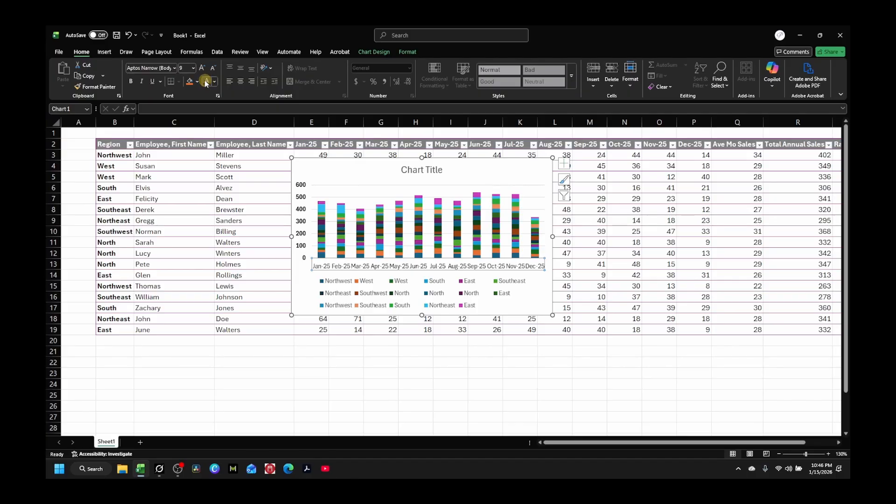
click(131, 82)
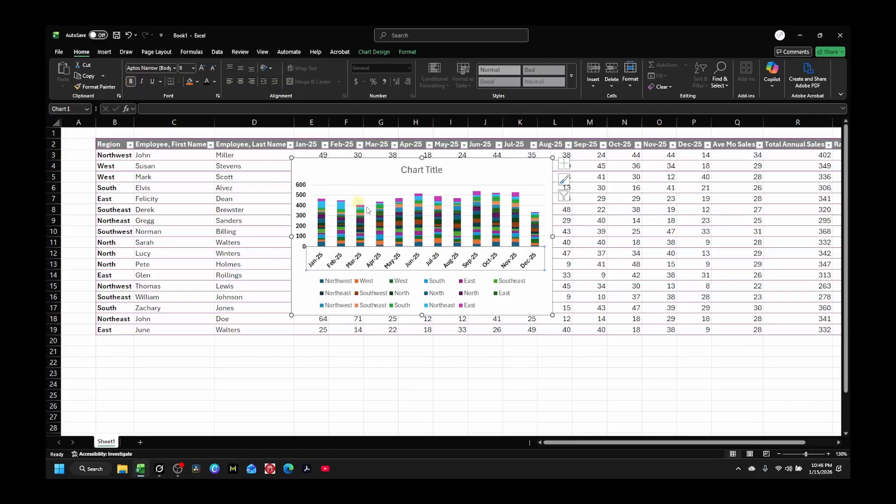
Make the text of the chart's legend and the chart title black and bold
click(366, 282)
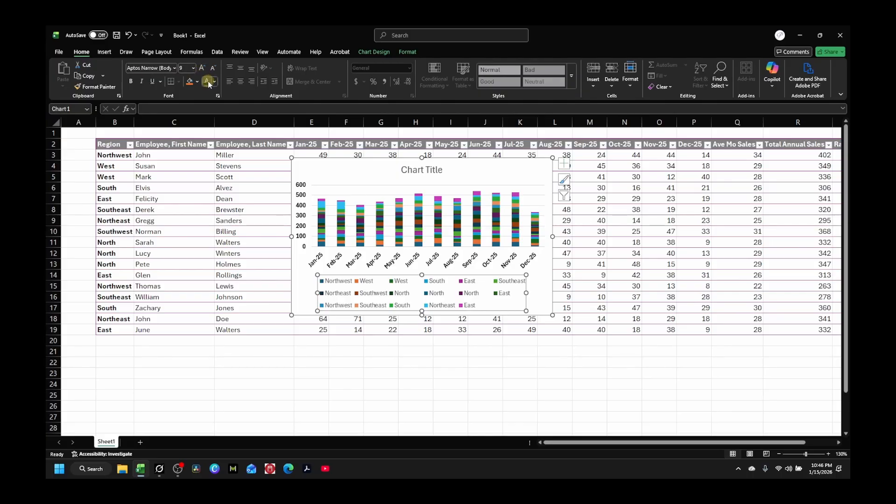
click(132, 82)
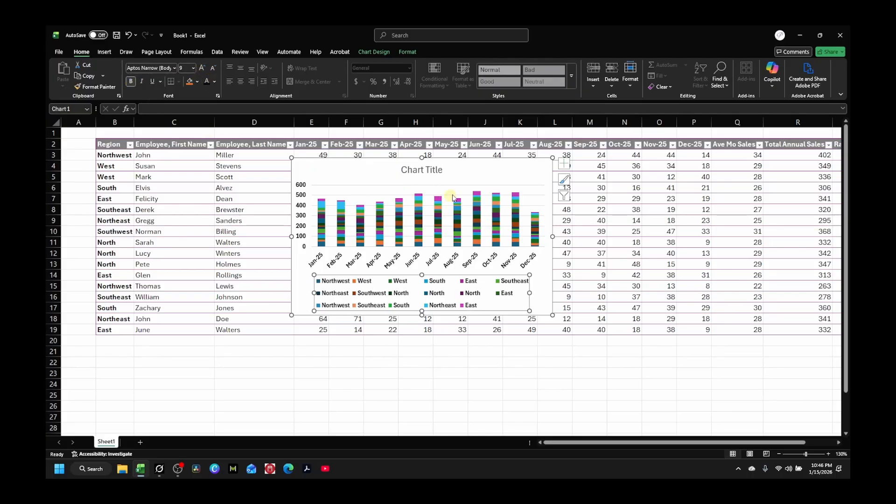
click(418, 167)
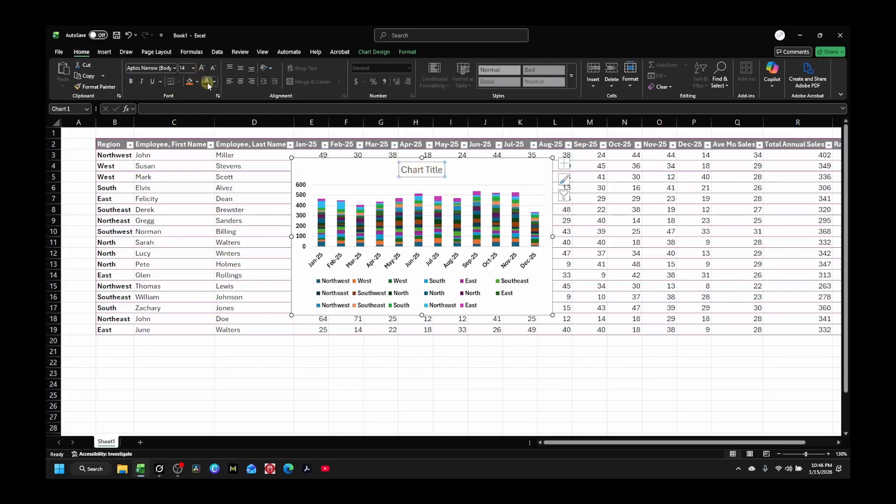
click(132, 82)
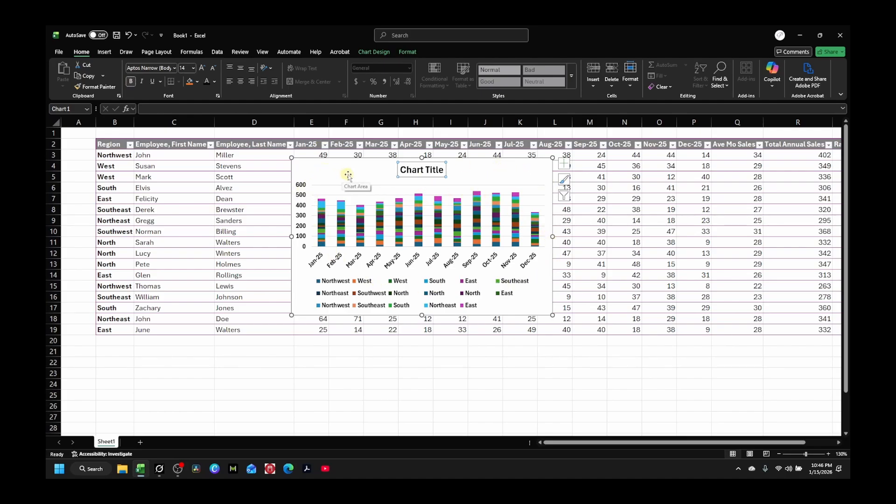
Replace the chart title with "Monthly Sales by Region" and move it slightly up toward the chart's upper edge
click(424, 170)
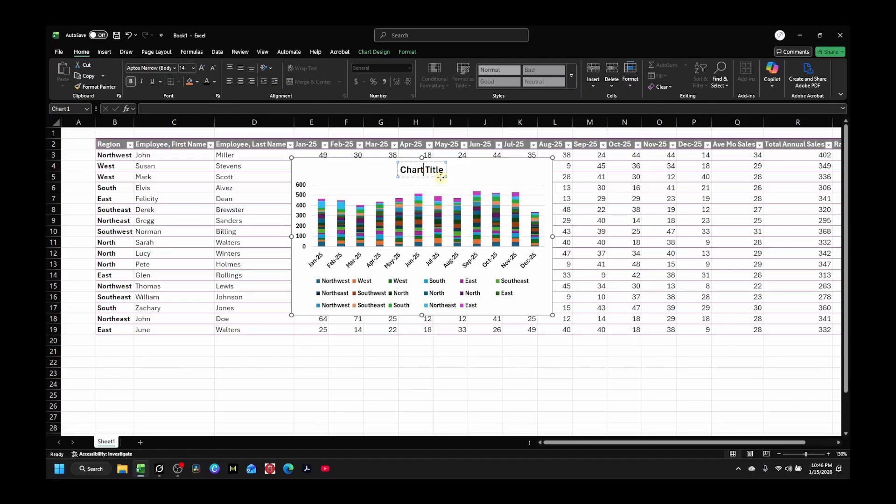
drag(441, 171, 374, 169)
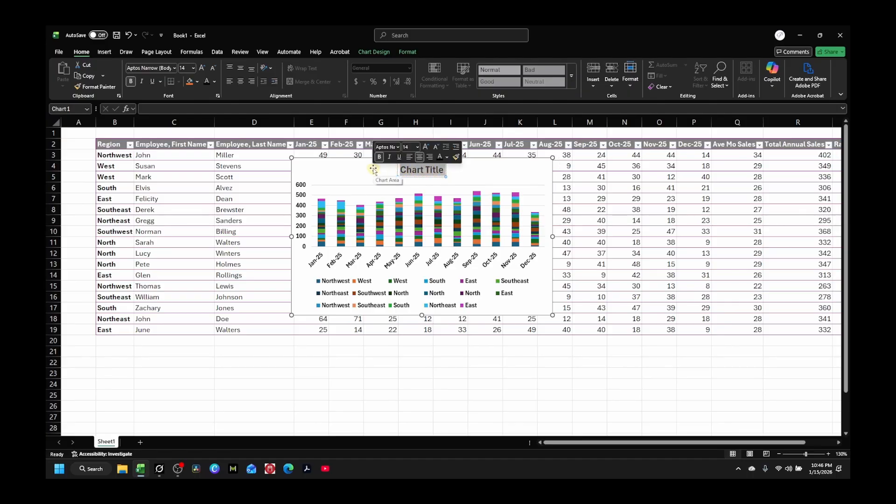
text(A)
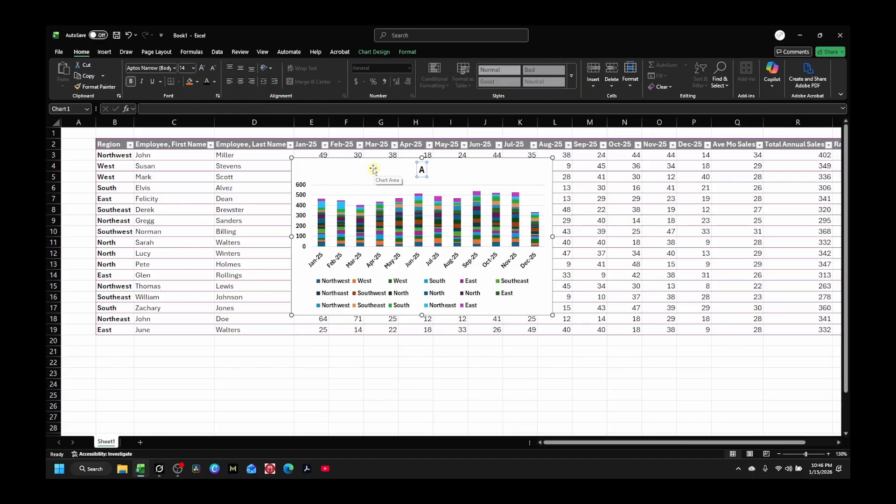
key(BackSpace)
text(Monthly Sales)
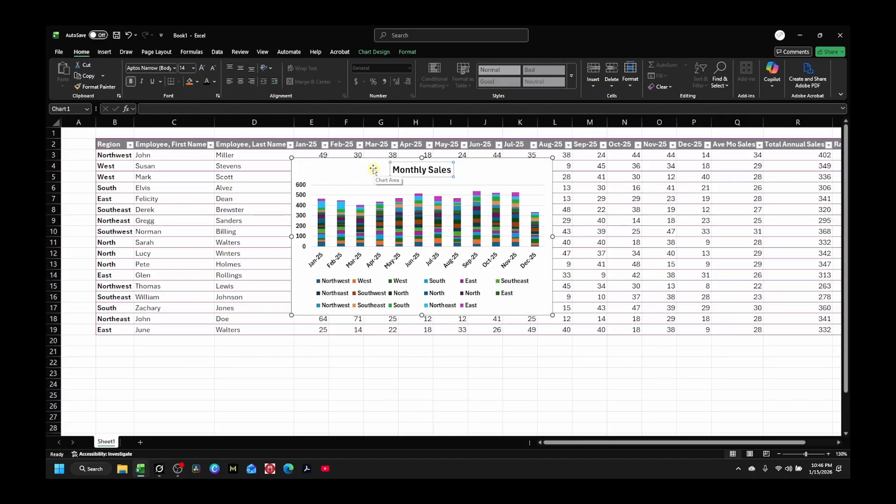
text( by Region)
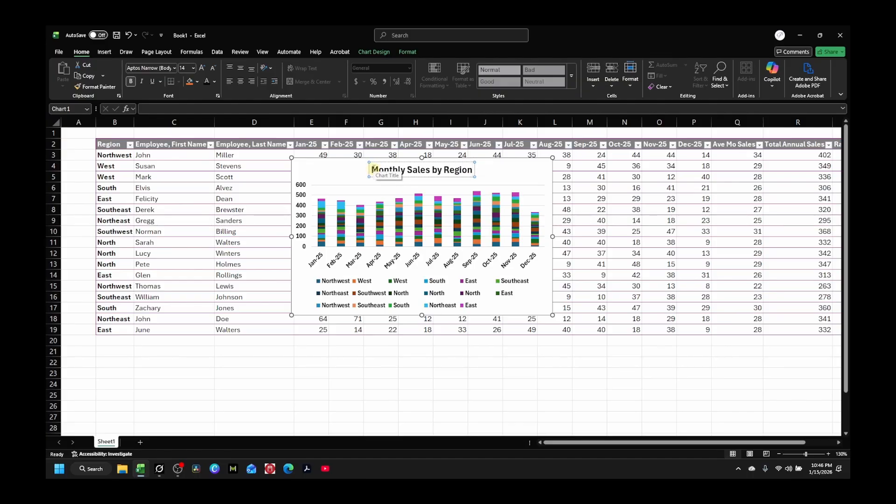
key(Return)
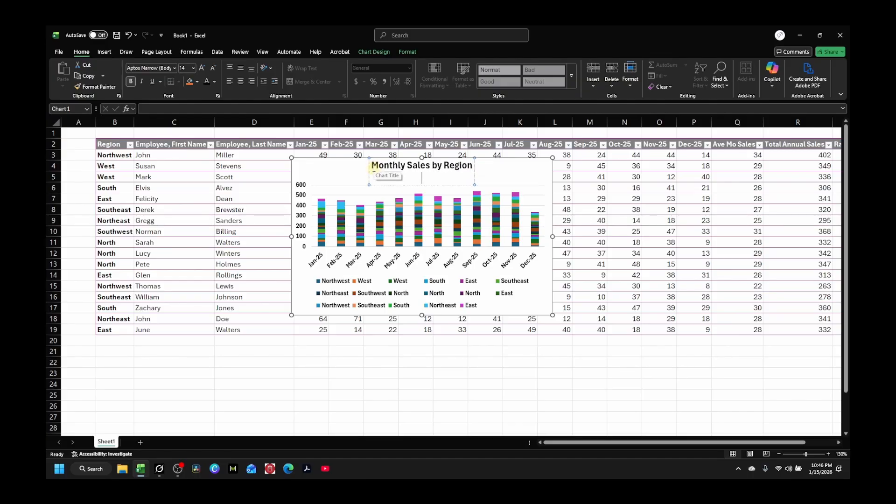
key(BackSpace)
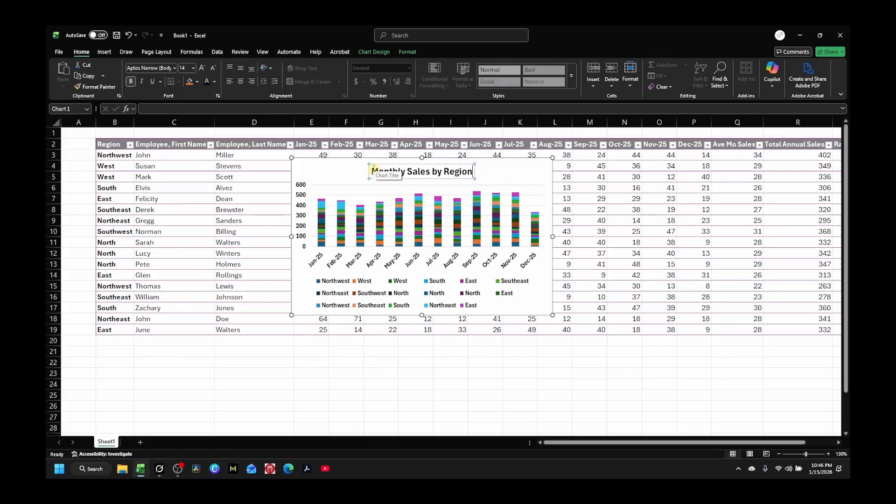
click(495, 167)
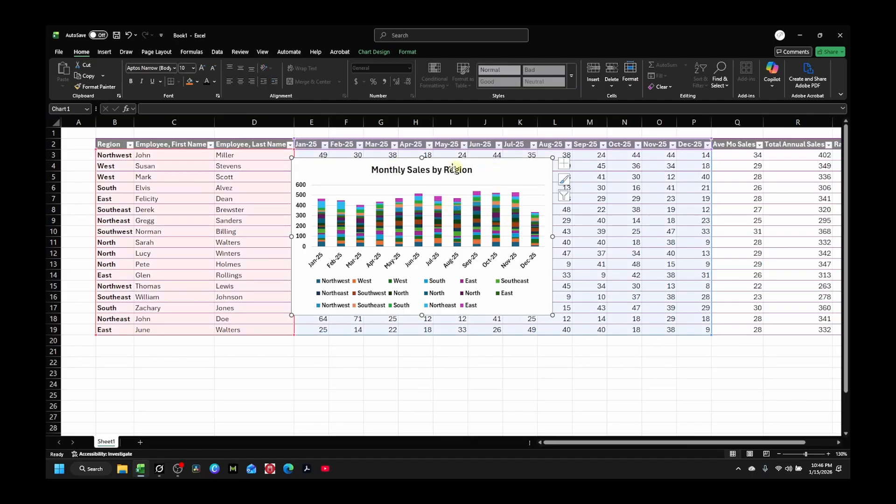
click(436, 170)
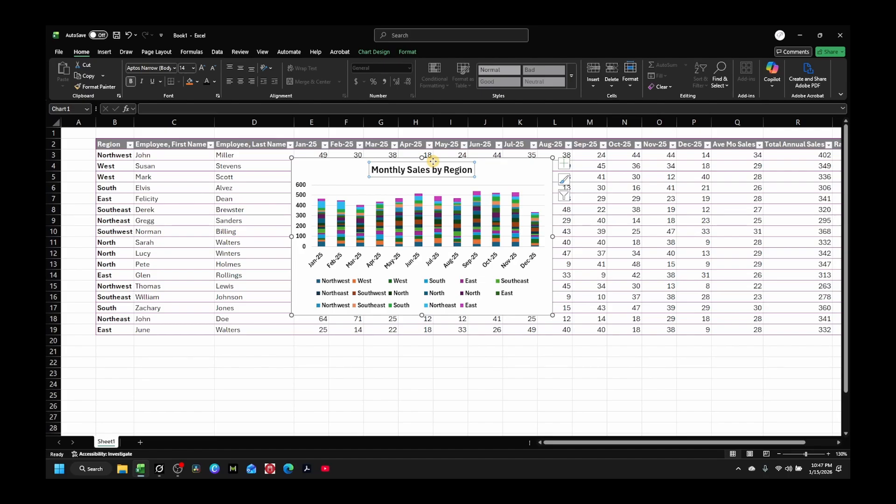
drag(433, 161, 433, 157)
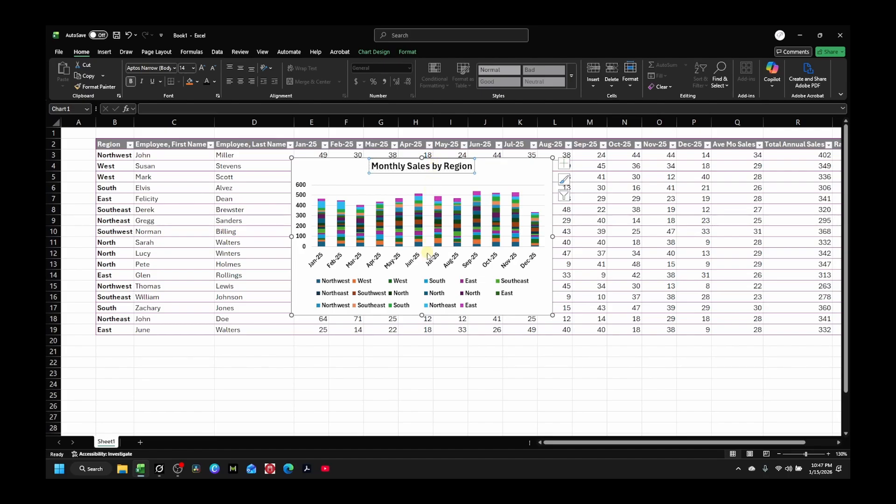
Stretch the legend to both side edges of the chart, and widen the chart rightward into column M
click(434, 287)
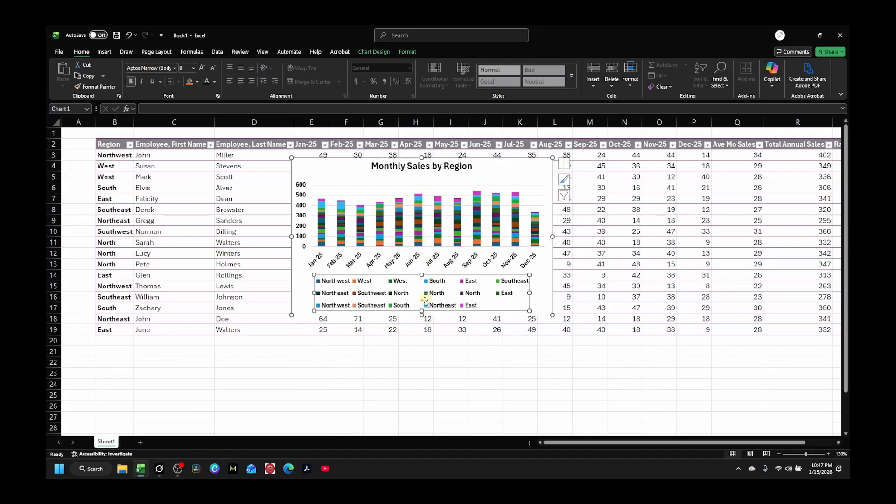
drag(530, 293, 552, 292)
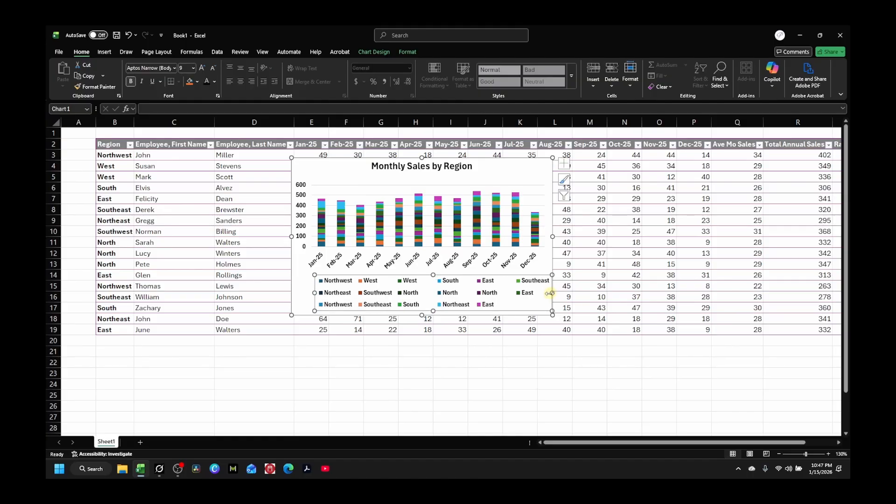
drag(313, 292, 292, 294)
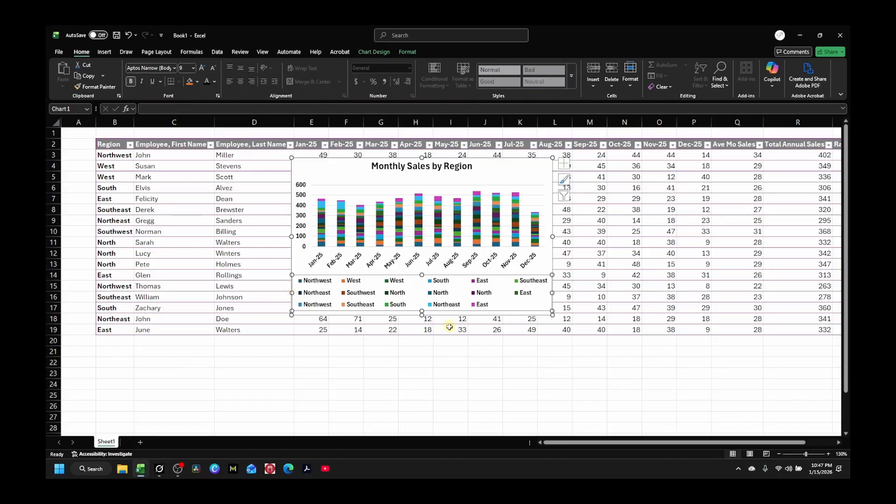
drag(553, 235, 587, 236)
Stretch the plot area up to the title and down toward the legend, and lower the legend's upper edge to clear the month labels
click(524, 297)
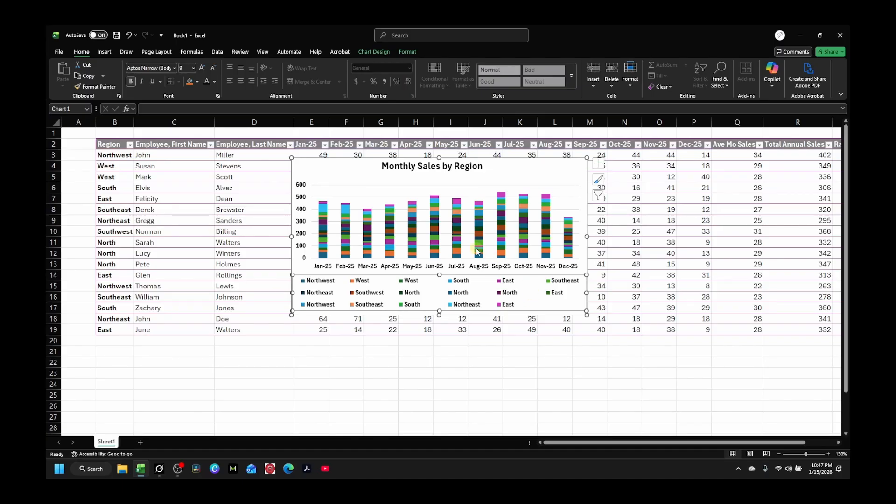
click(391, 189)
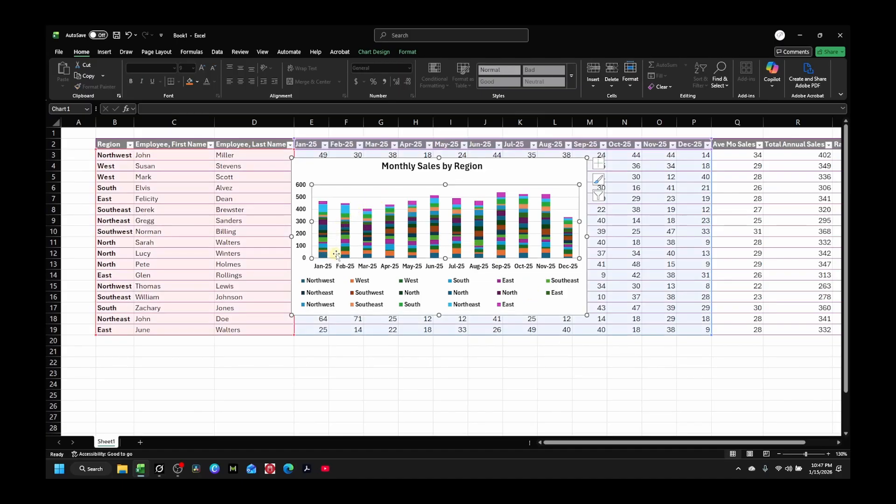
click(325, 180)
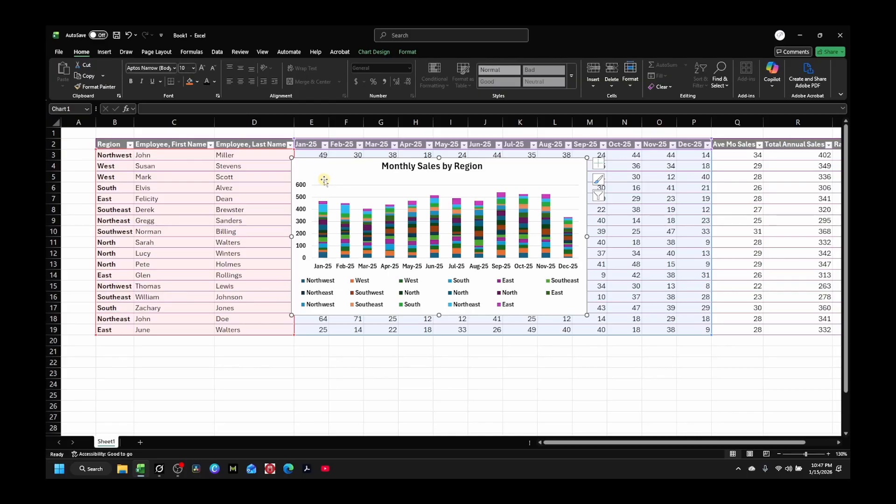
click(336, 188)
click(337, 191)
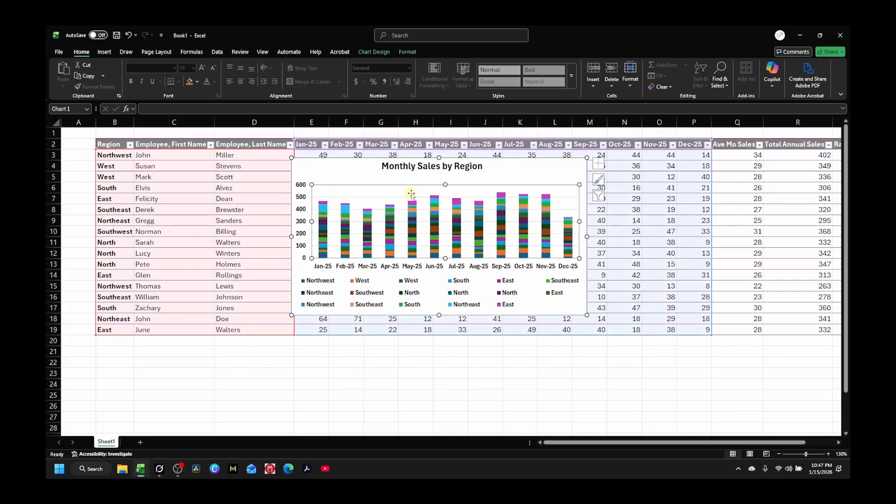
drag(446, 184, 446, 171)
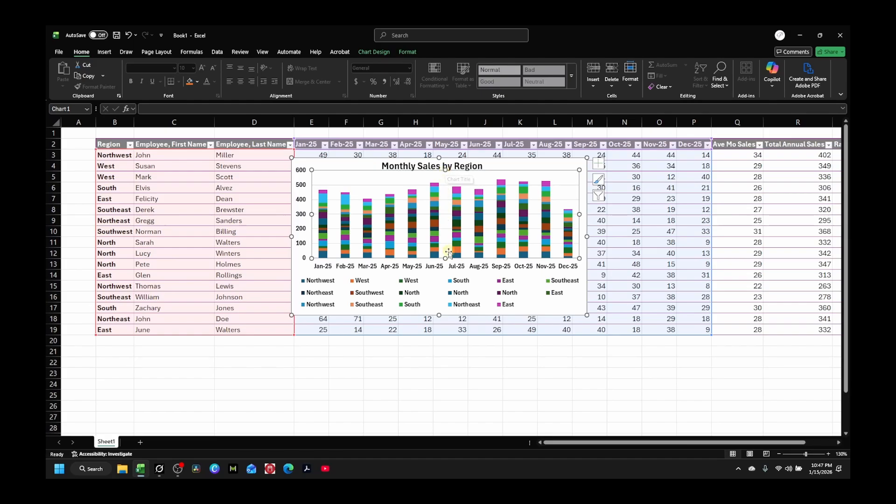
drag(446, 258, 446, 266)
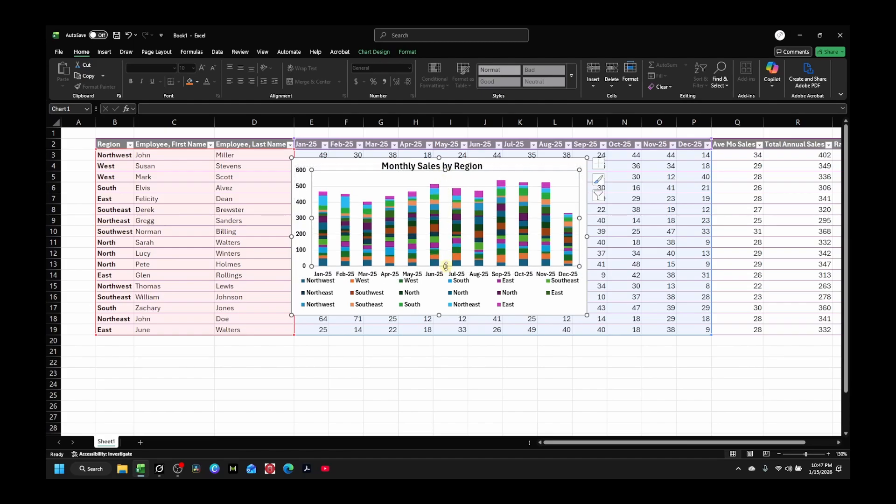
click(440, 307)
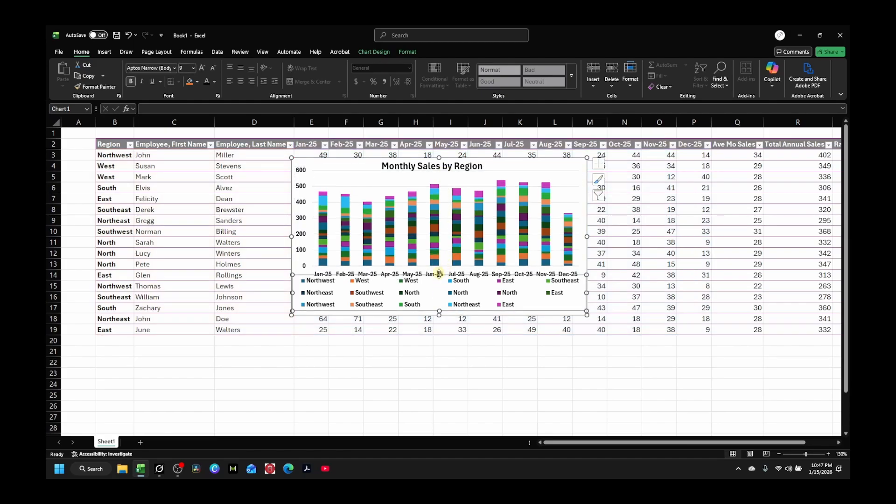
drag(439, 276, 439, 284)
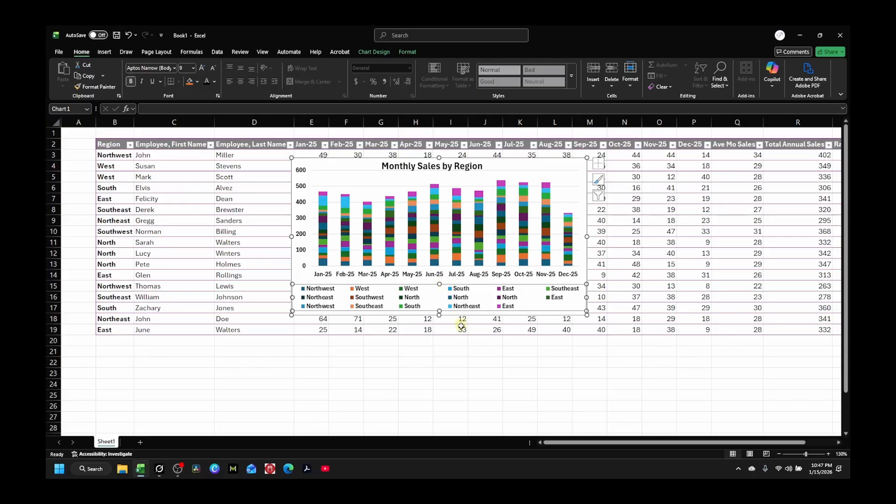
Move the chart's upper-left corner to cell B2 and enlarge the chart to cover the table through column R and row 19
drag(494, 165, 427, 170)
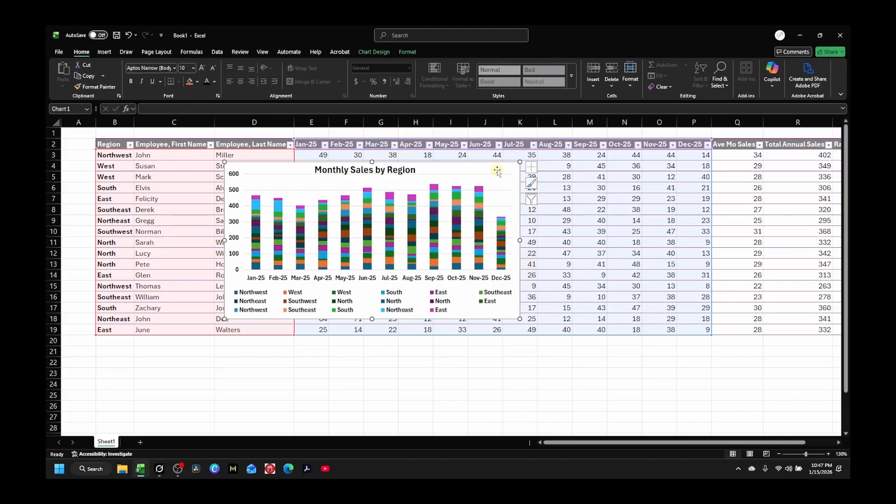
drag(497, 171, 368, 147)
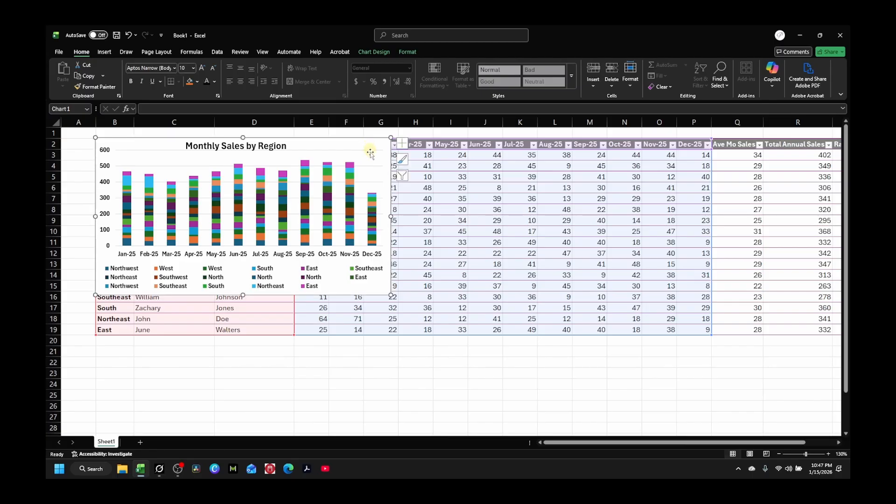
drag(390, 295, 833, 335)
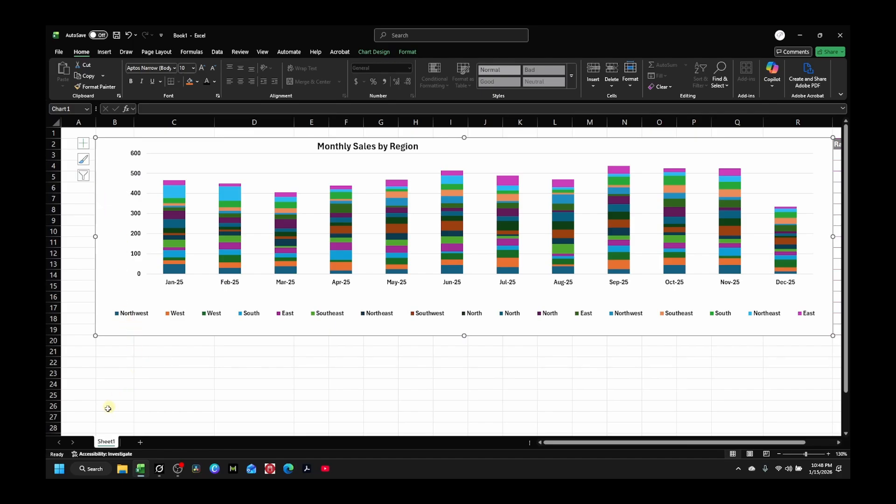
Rename Sheet1 as "Data Source"
double_click(107, 442)
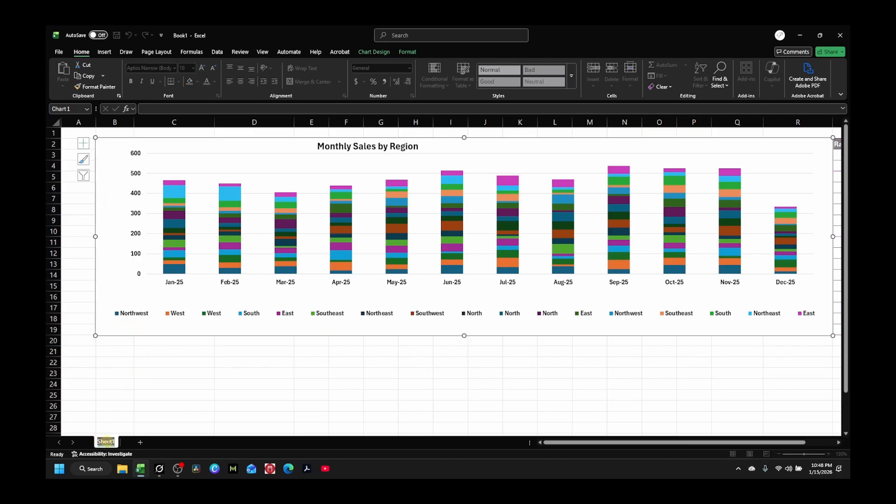
text(Data Source)
key(Return)
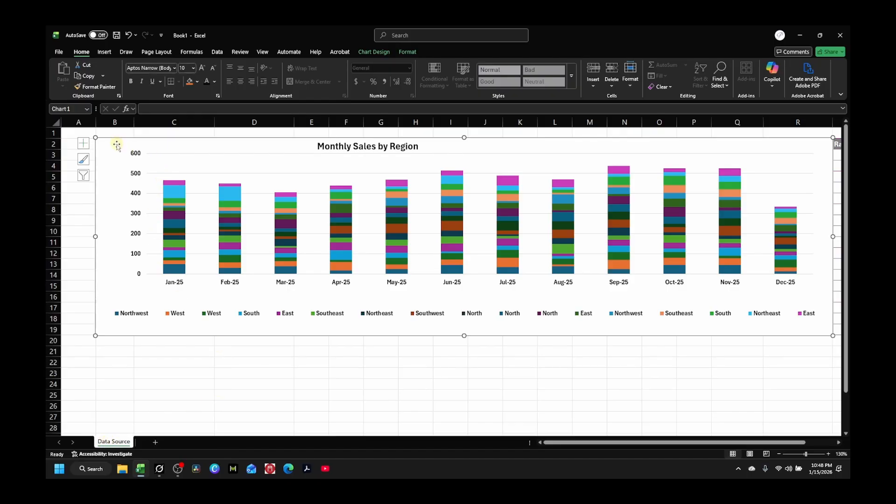
Add a new worksheet and place it before the Data Source sheet
click(155, 442)
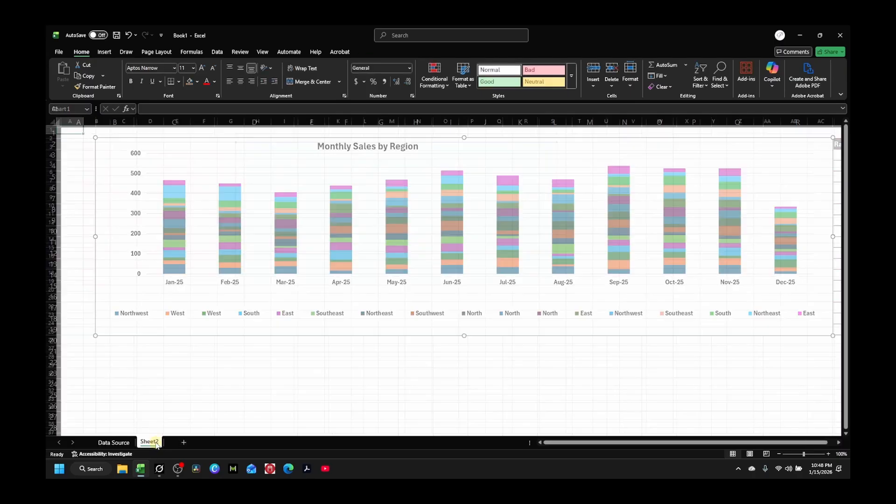
drag(153, 446, 99, 442)
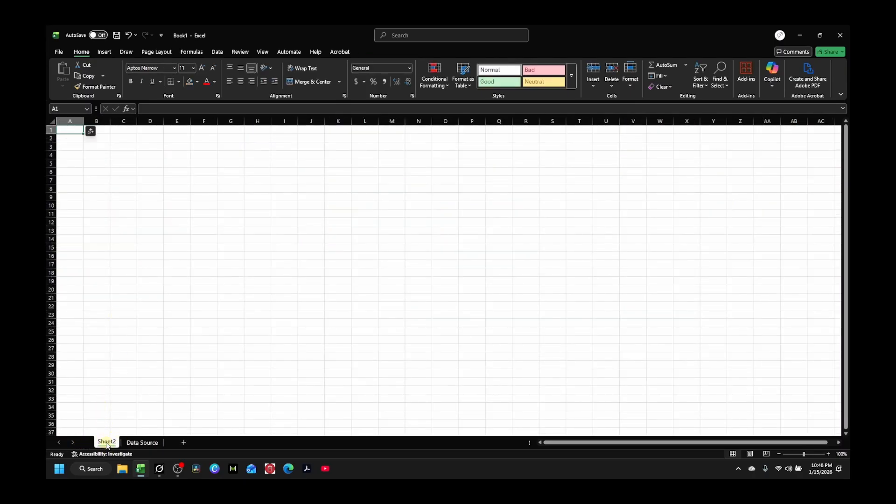
Rename the new blank worksheet as "Monthly Report"
double_click(107, 443)
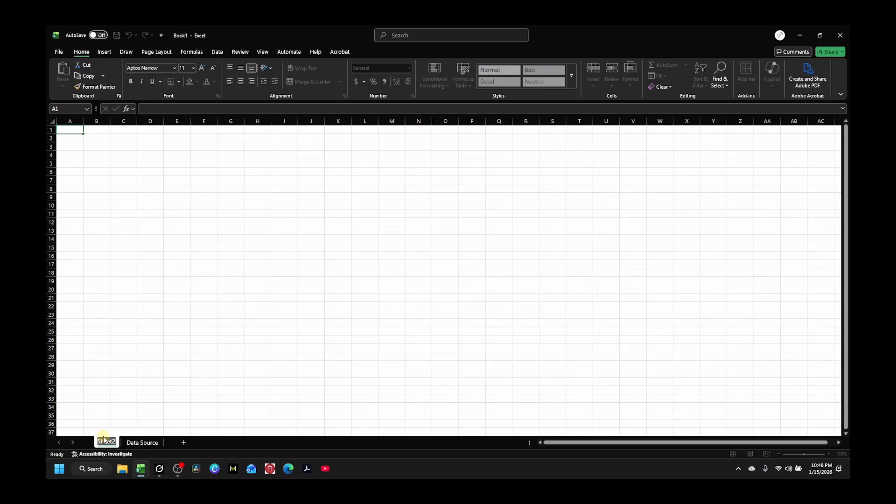
text(Monthly Rep)
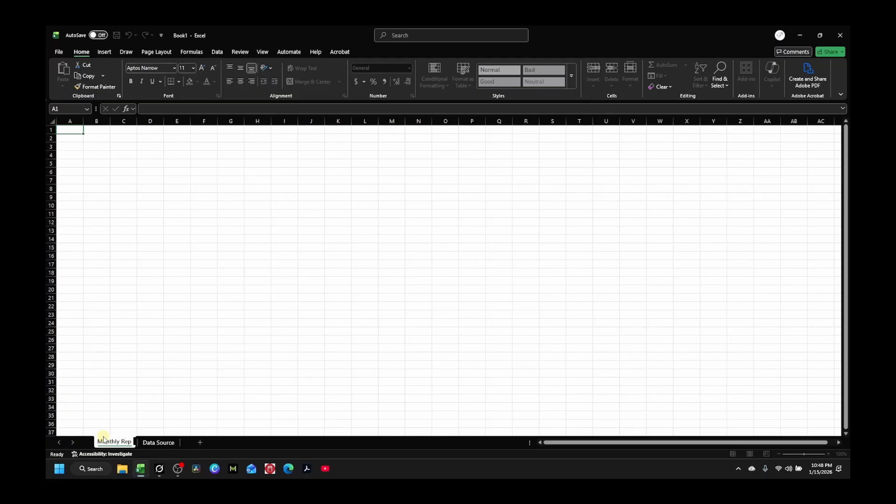
text(ort)
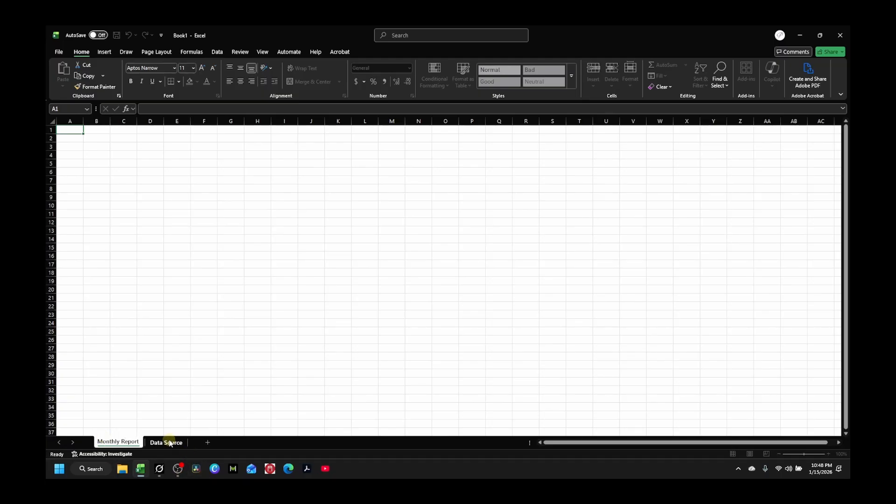
Copy the chart from the Data Source sheet into Monthly Report and position its upper-left corner at cell B2
click(166, 443)
click(106, 145)
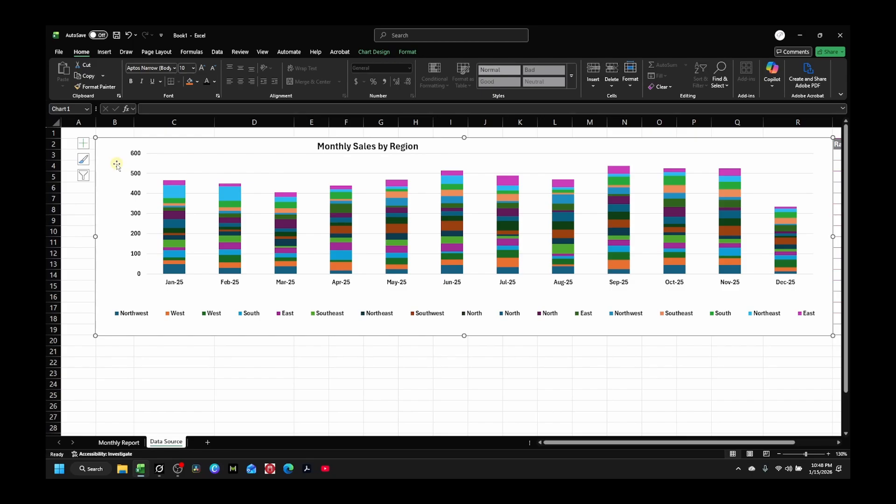
key(ctrl+c)
click(126, 443)
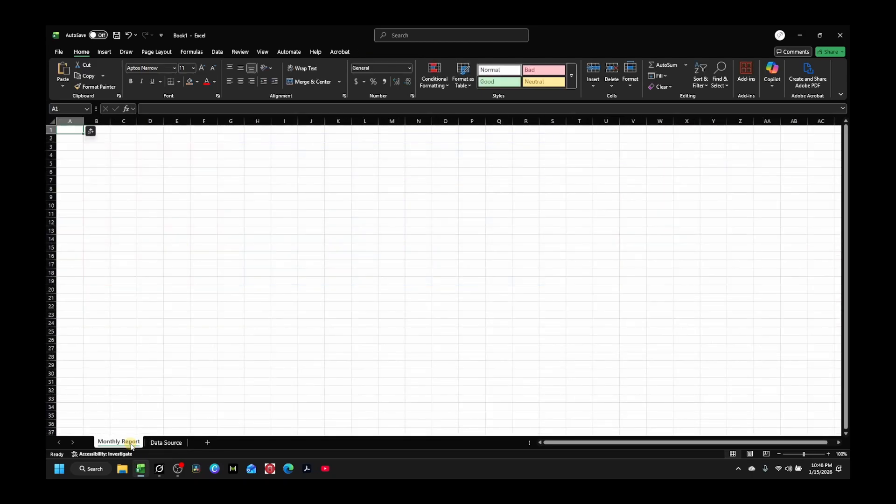
click(118, 147)
key(ctrl+v)
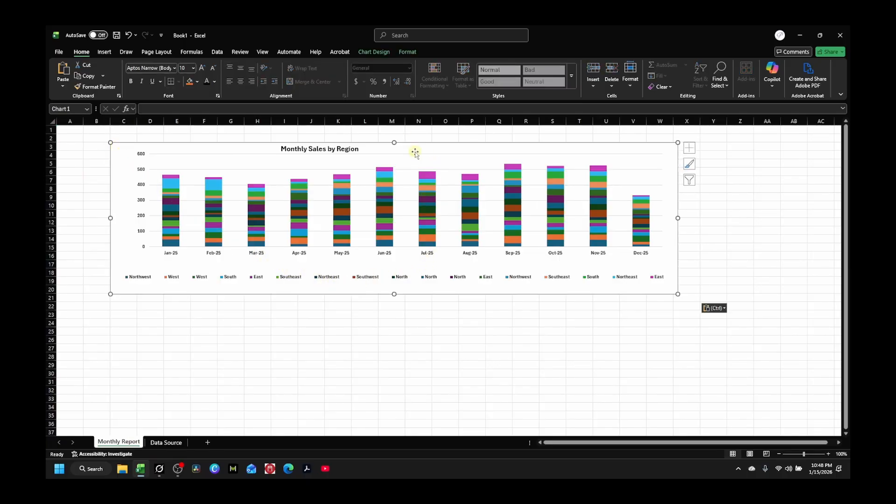
drag(415, 149, 387, 140)
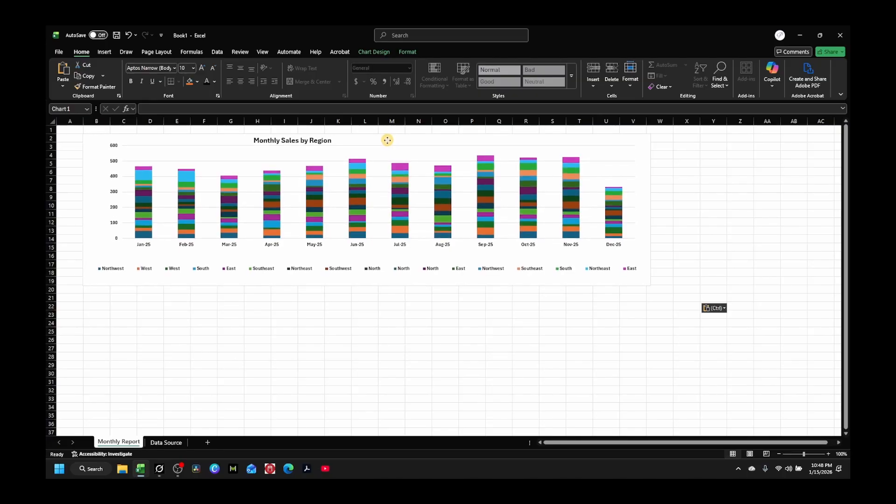
drag(387, 140, 388, 140)
Delete the original chart from the Data Source sheet and return to Monthly Report
click(166, 443)
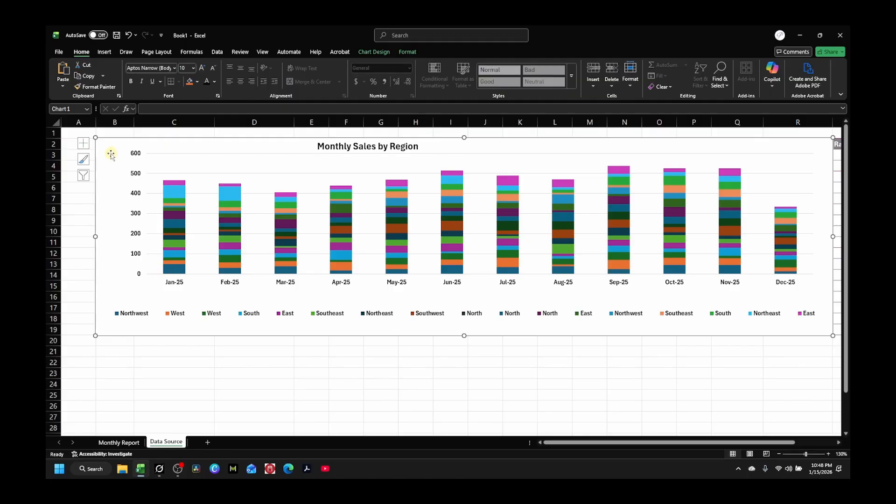
key(Delete)
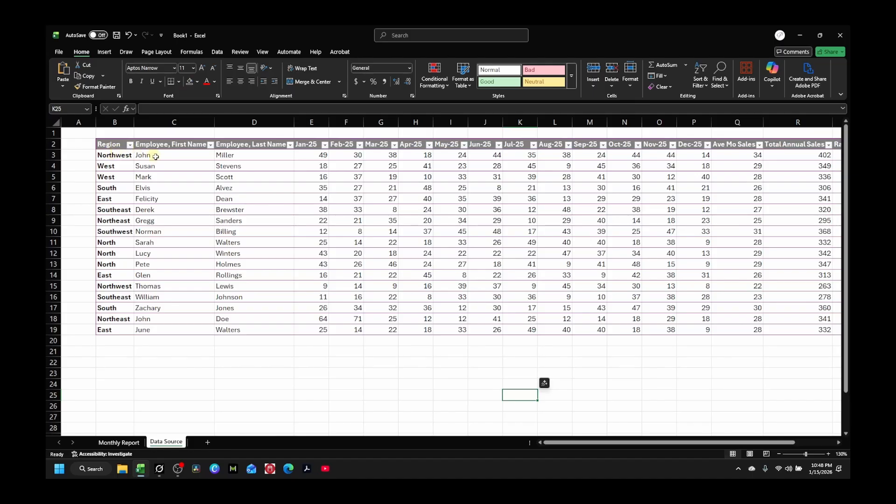
click(119, 443)
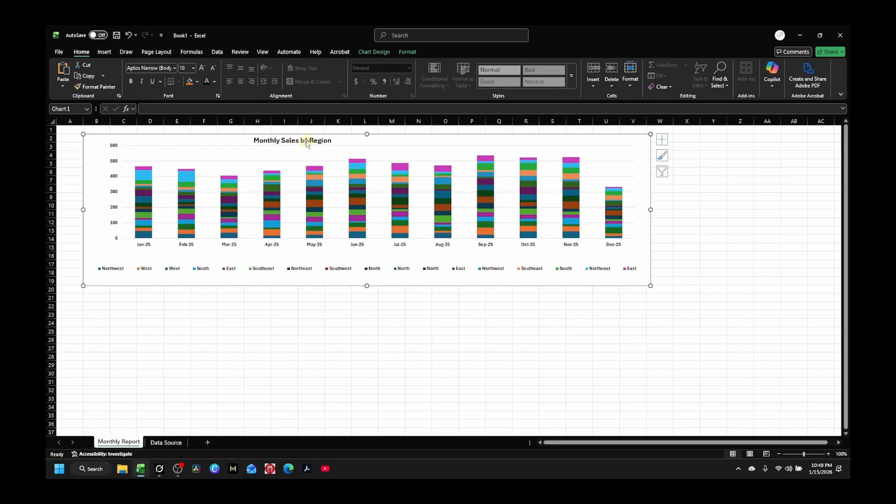
Center the title across the top of the chart and narrow the chart so it ends just past column R
click(329, 142)
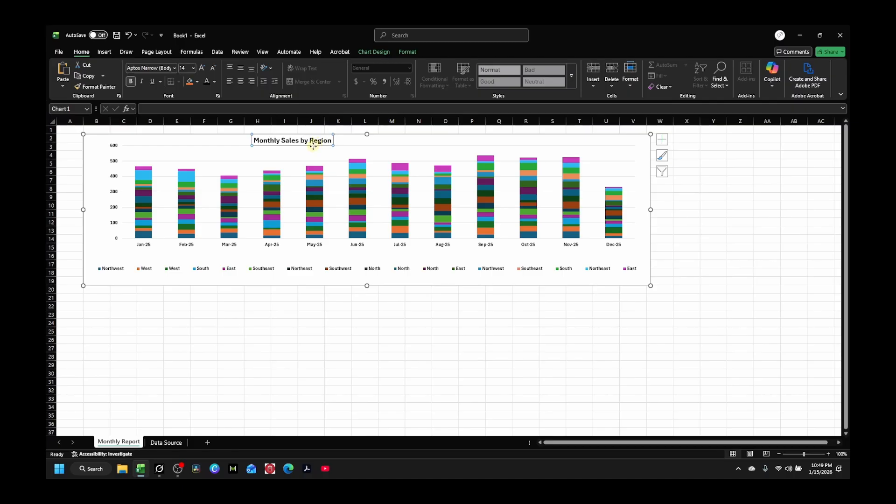
drag(314, 146, 388, 148)
click(437, 316)
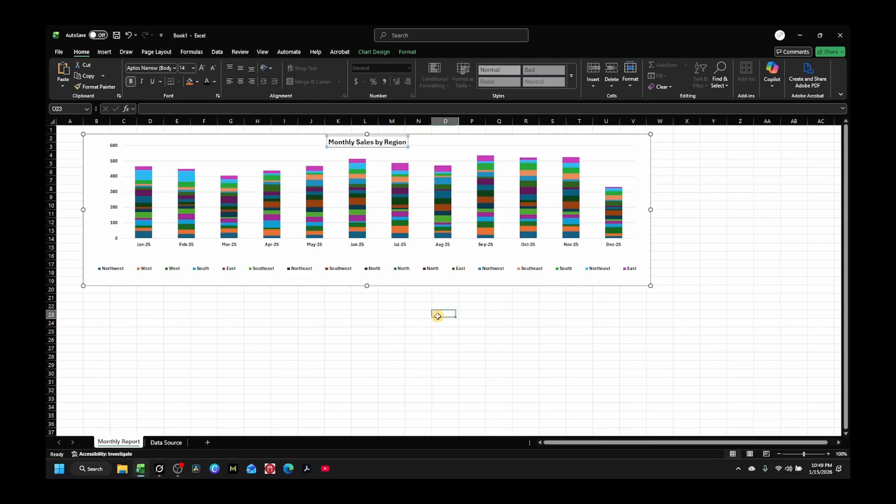
click(377, 273)
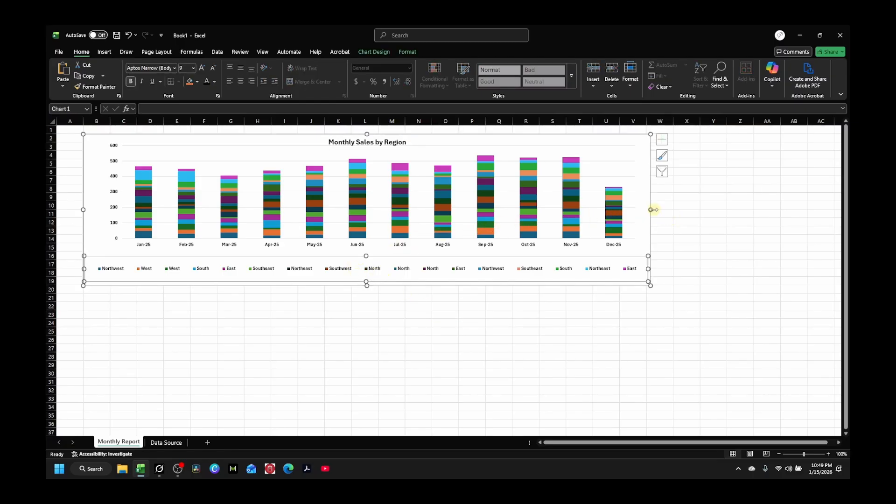
drag(653, 210, 543, 211)
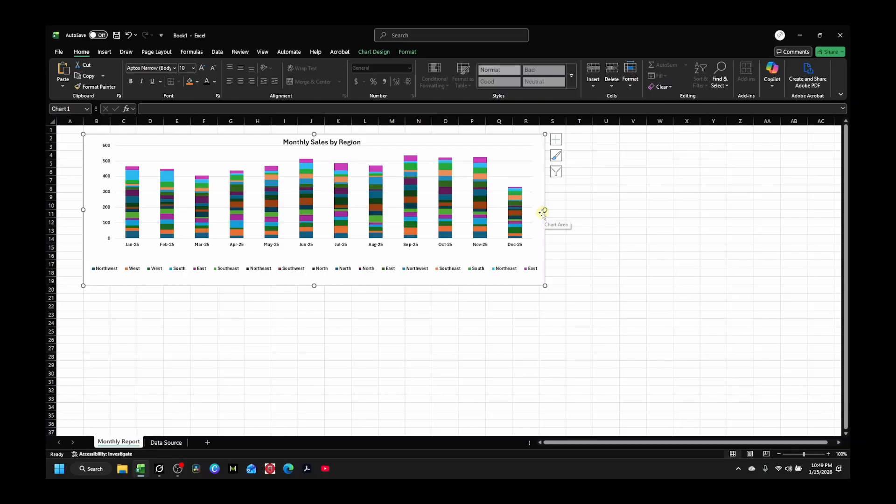
Enlarge the chart legend's font to 12
click(282, 269)
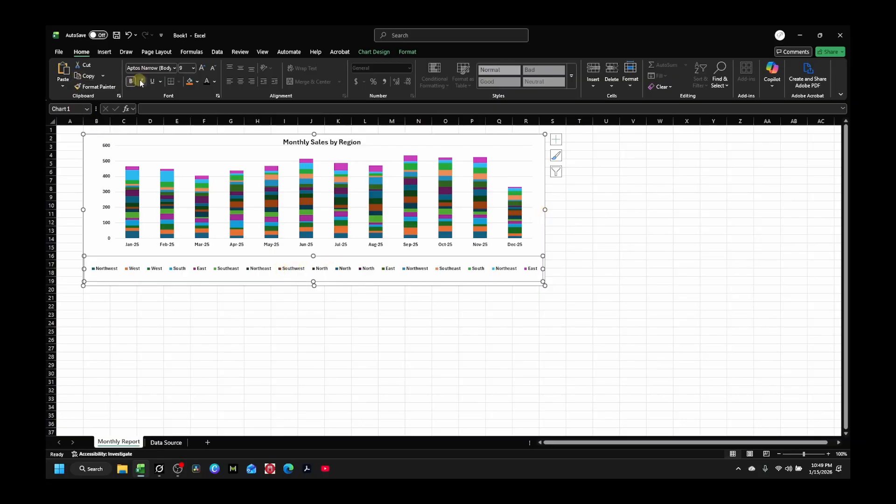
click(202, 68)
click(202, 69)
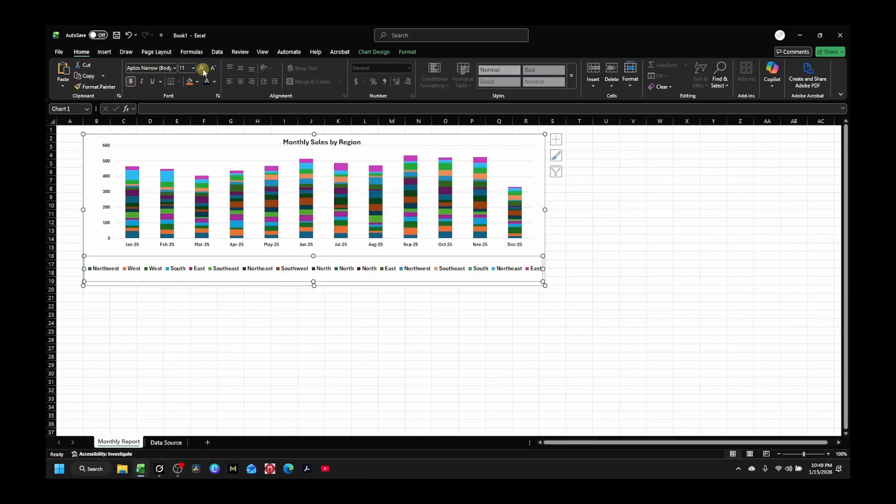
click(202, 69)
click(346, 312)
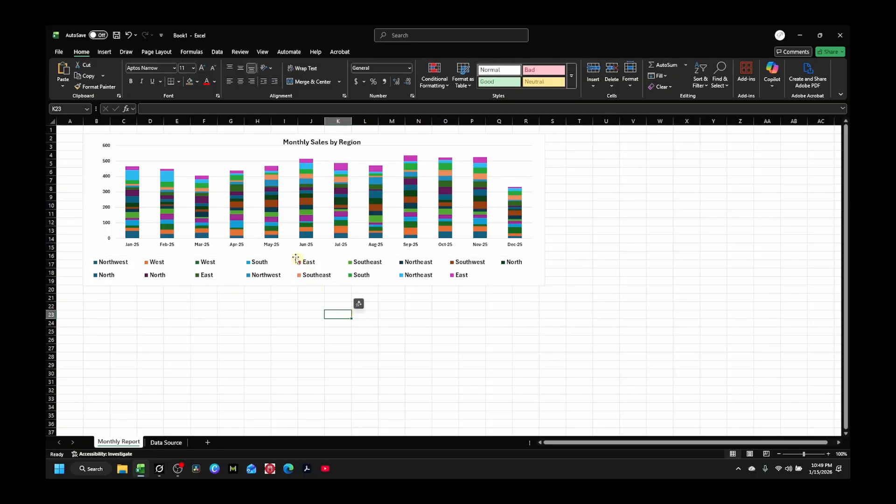
Enlarge the font of the month labels and the vertical axis values to 10.5
click(266, 245)
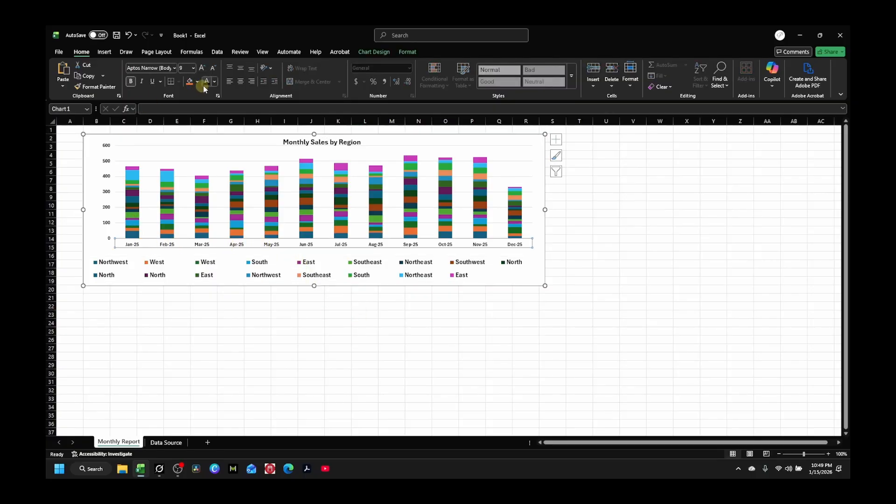
click(203, 68)
click(202, 68)
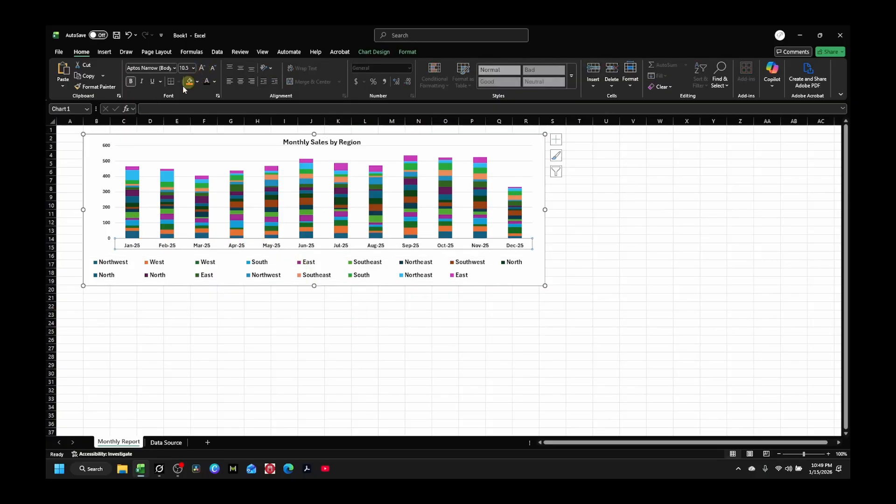
click(108, 181)
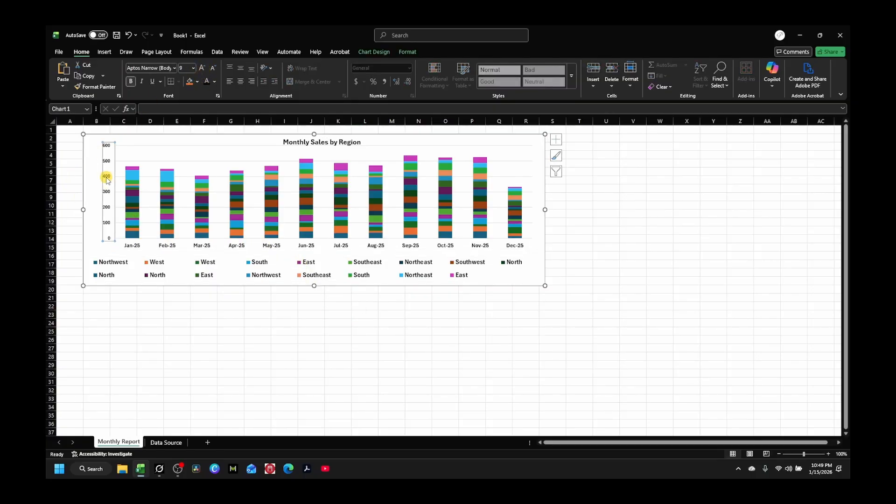
click(202, 70)
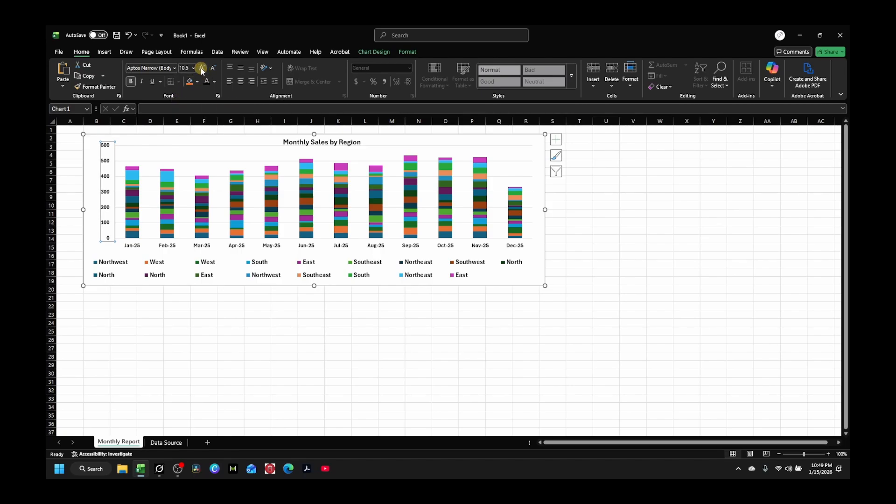
click(292, 315)
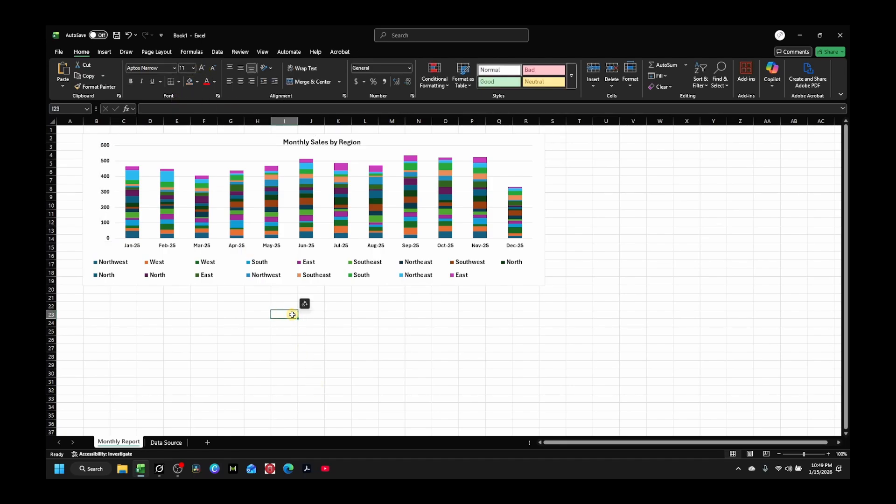
Add a data table to the chart and stretch the chart's lower edge down to row 34
click(104, 178)
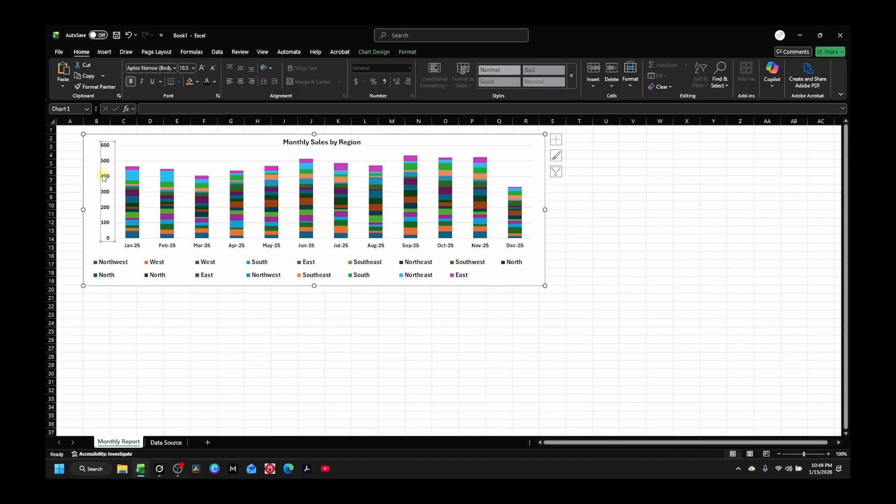
click(557, 141)
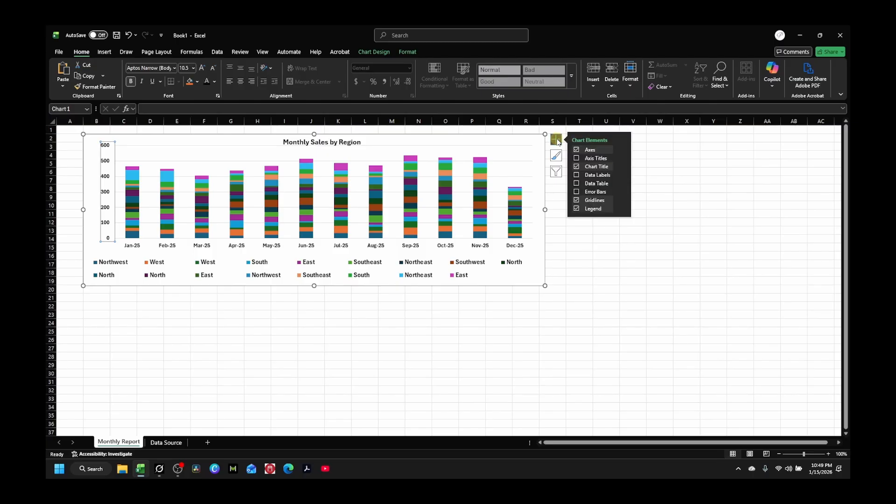
click(577, 184)
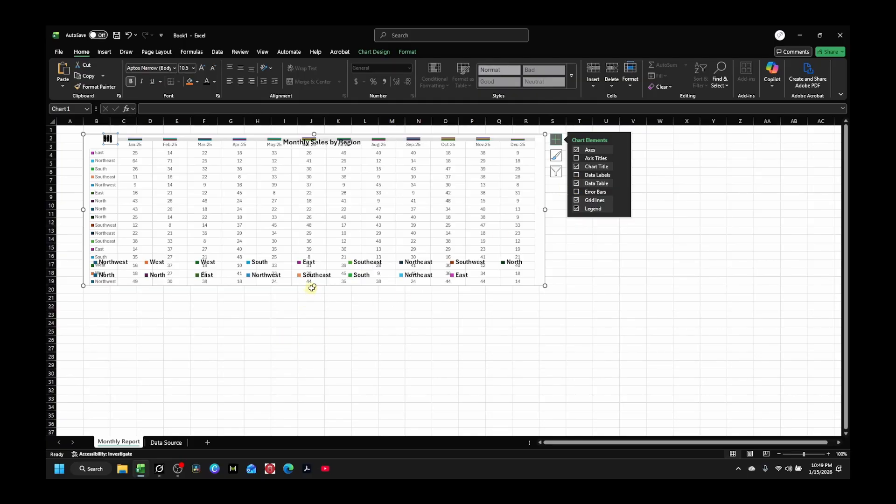
drag(314, 286, 315, 408)
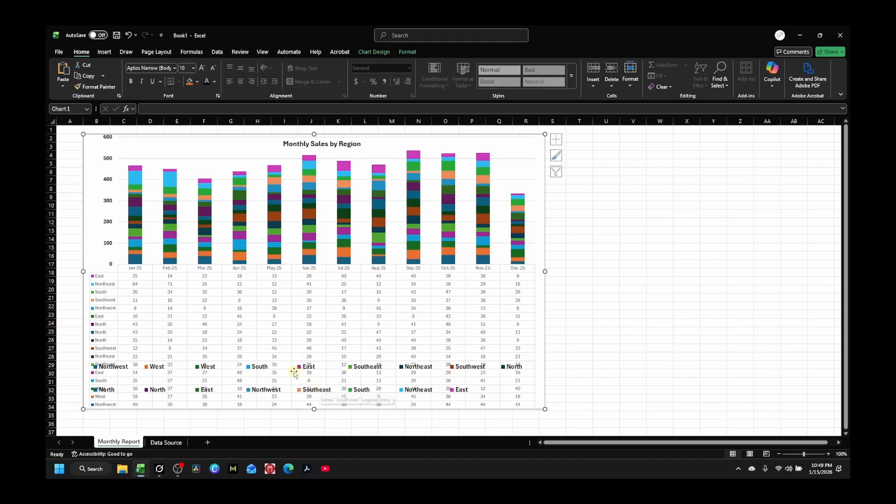
Remove the data table from the chart
click(205, 369)
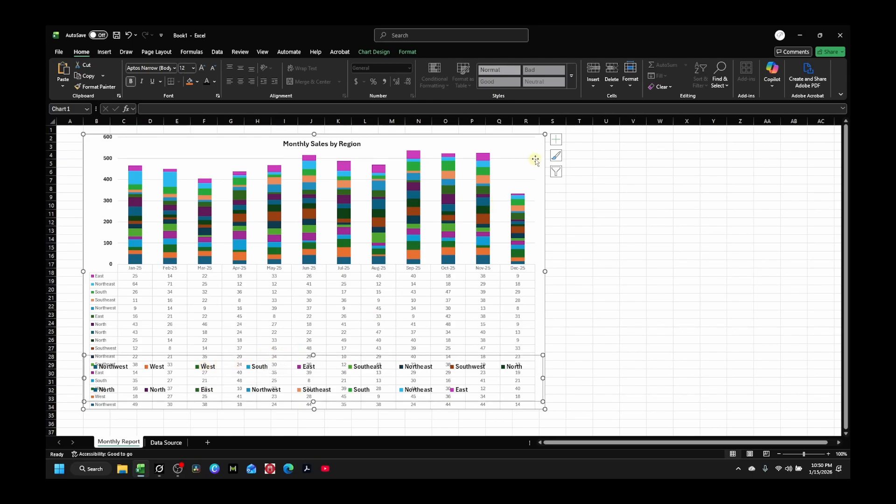
click(556, 140)
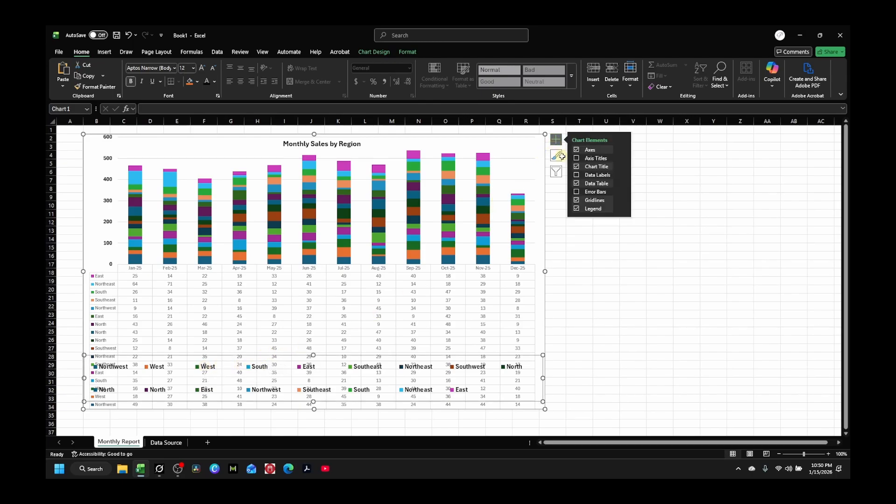
click(576, 184)
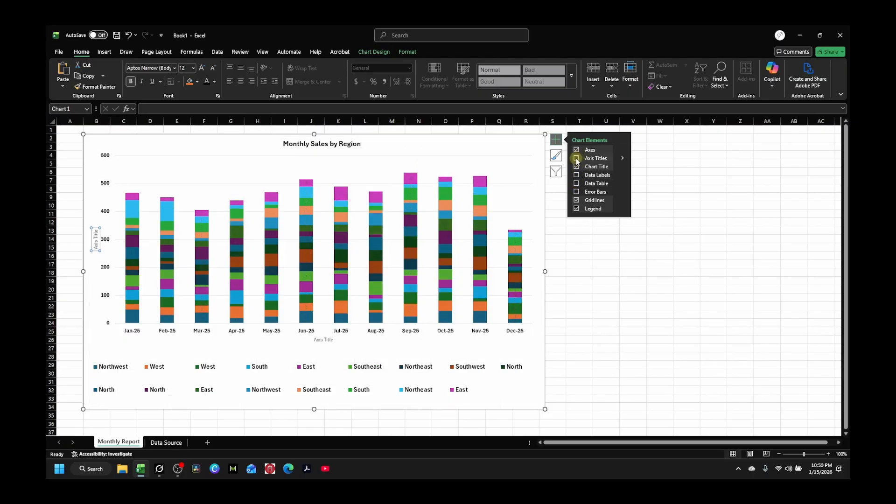
Add axis titles to the chart and change the vertical axis title to "Sales"
click(576, 159)
click(92, 238)
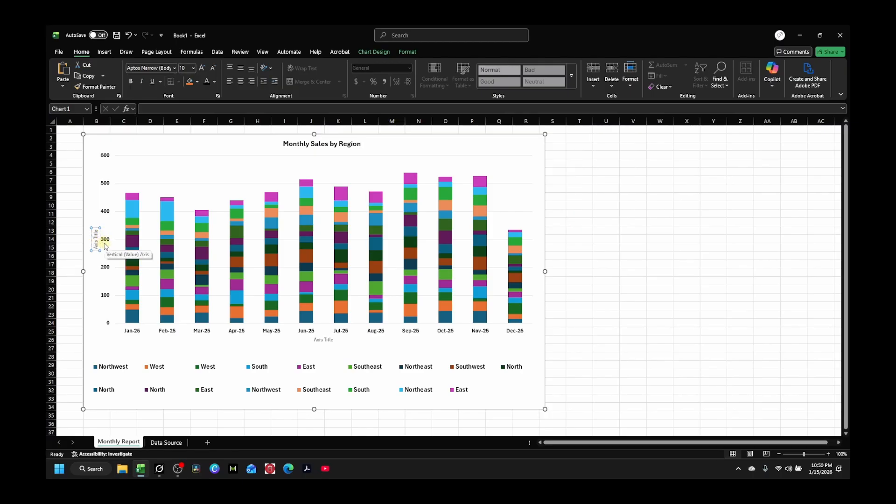
key(Delete)
key(Delete)
key(Delete)
key(Delete)
key(BackSpace)
key(BackSpace)
key(BackSpace)
key(BackSpace)
key(BackSpace)
text(Sales)
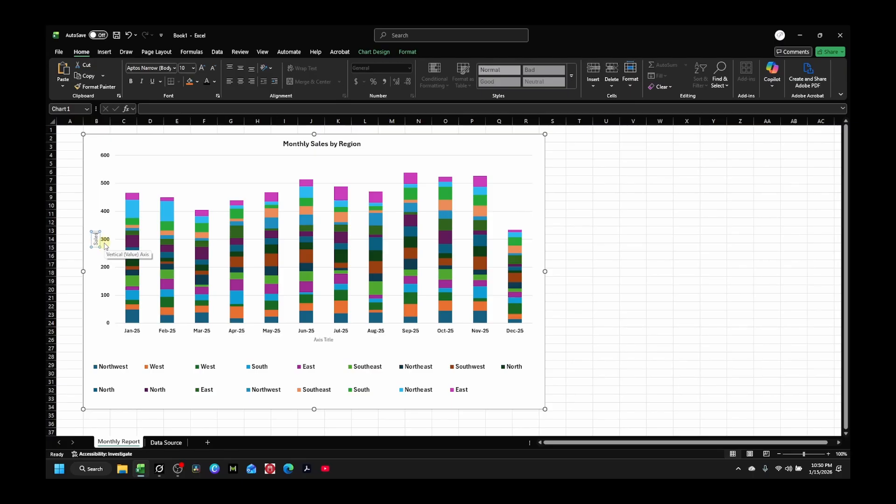
click(91, 206)
Make the Sales axis title bold and increase its font size
click(96, 240)
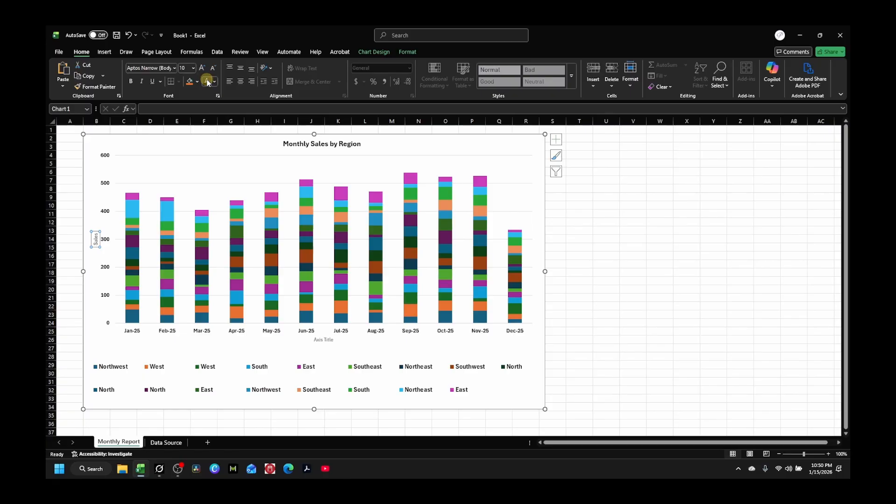
click(130, 82)
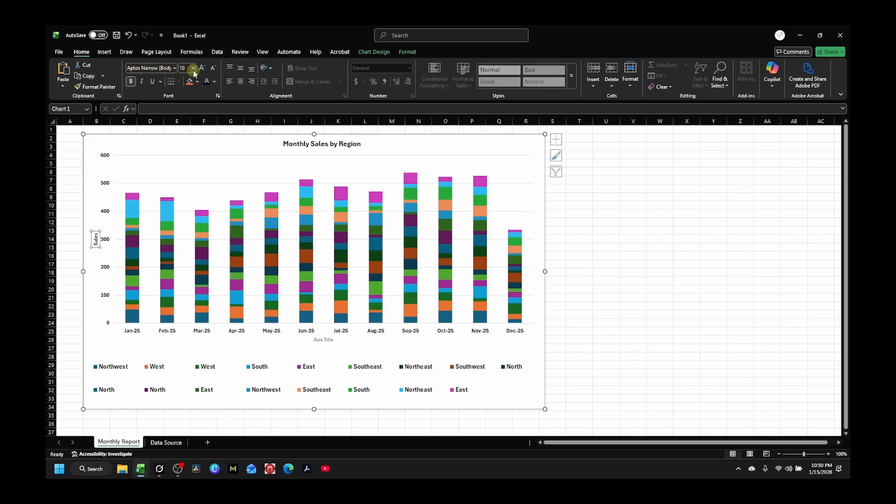
click(202, 69)
click(202, 69)
click(202, 68)
click(203, 69)
Delete the placeholder title of the horizontal axis and undo the accidental deletion of the whole chart
click(325, 340)
key(Delete)
key(Delete)
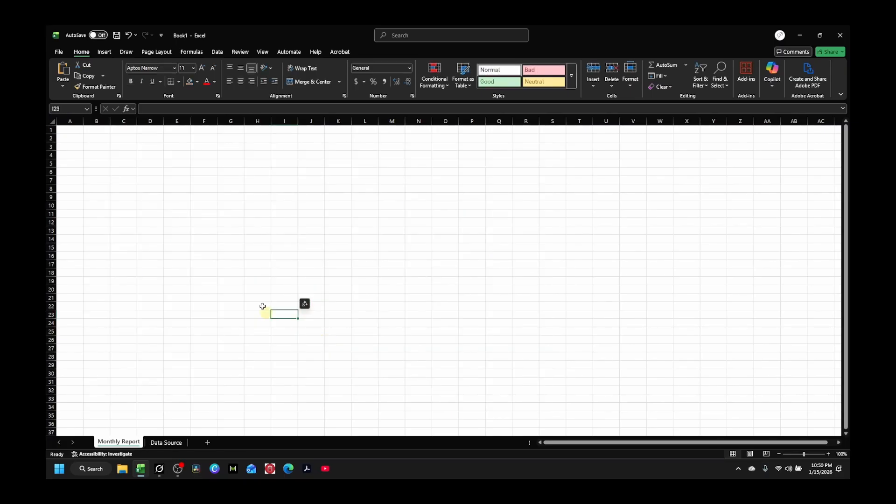
click(128, 35)
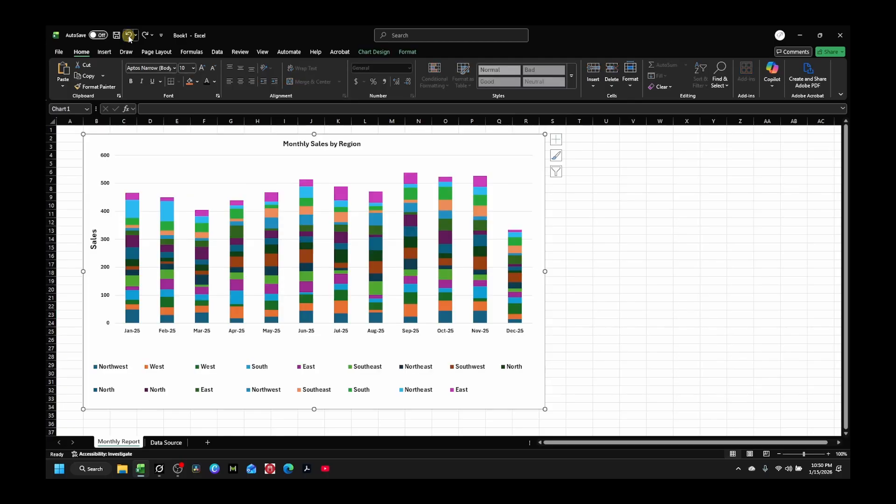
Restore the deleted horizontal axis title placeholder and change its text to "Sales Month"
click(128, 36)
click(325, 342)
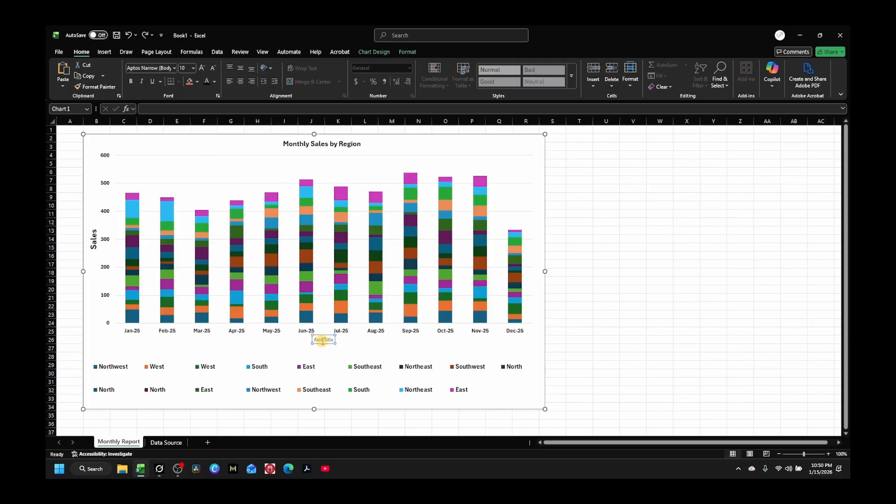
drag(335, 340, 302, 341)
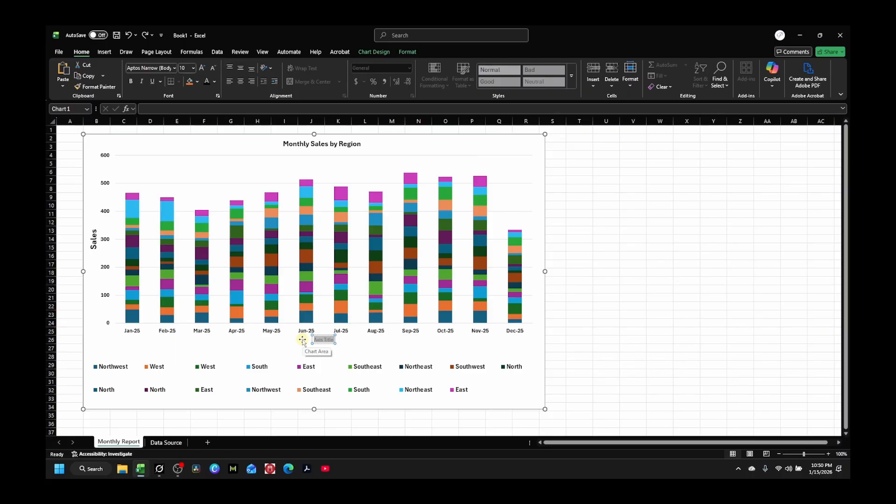
text(Sales Month)
click(360, 341)
Make the Sales Month axis title bold and raise its font size to 16 to match the Sales title
click(330, 341)
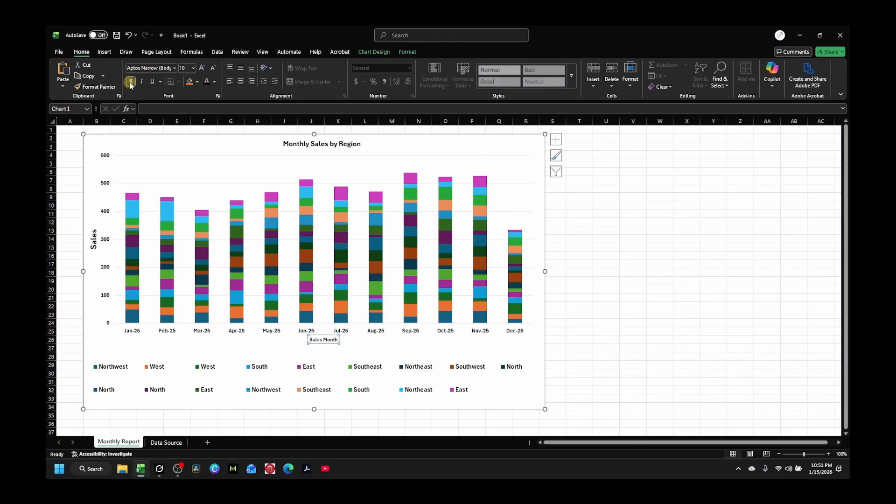
click(202, 68)
click(203, 68)
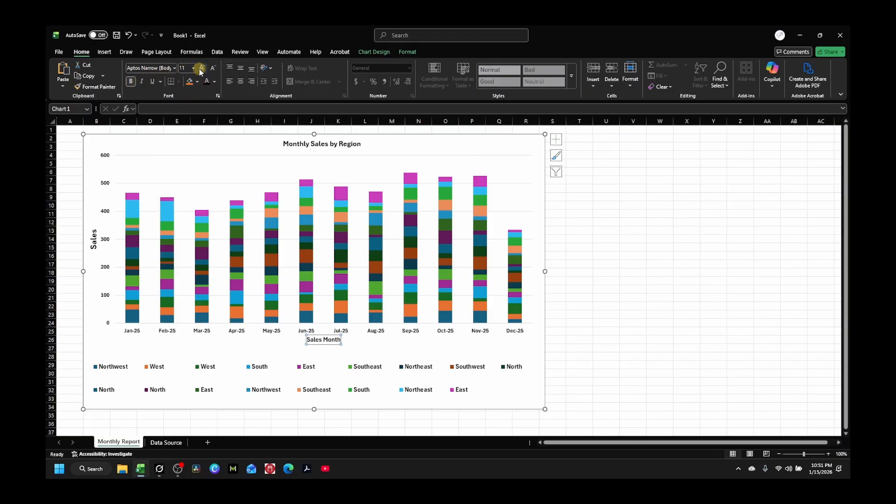
click(93, 240)
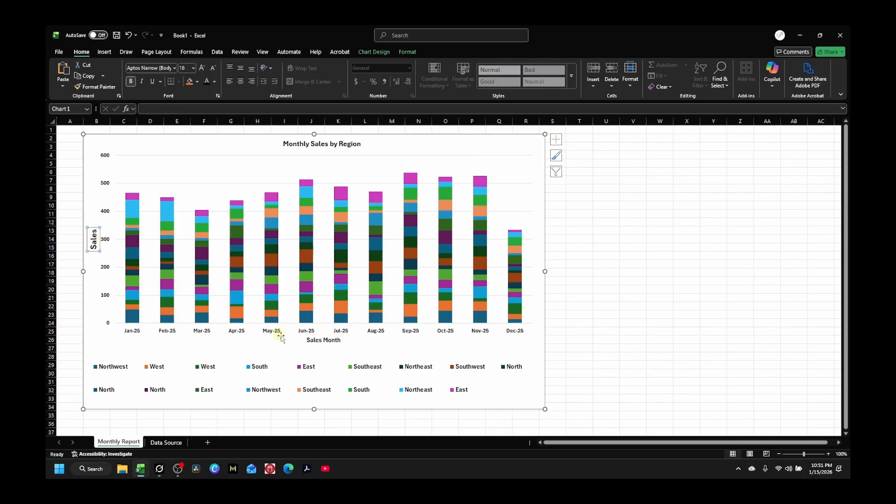
click(324, 340)
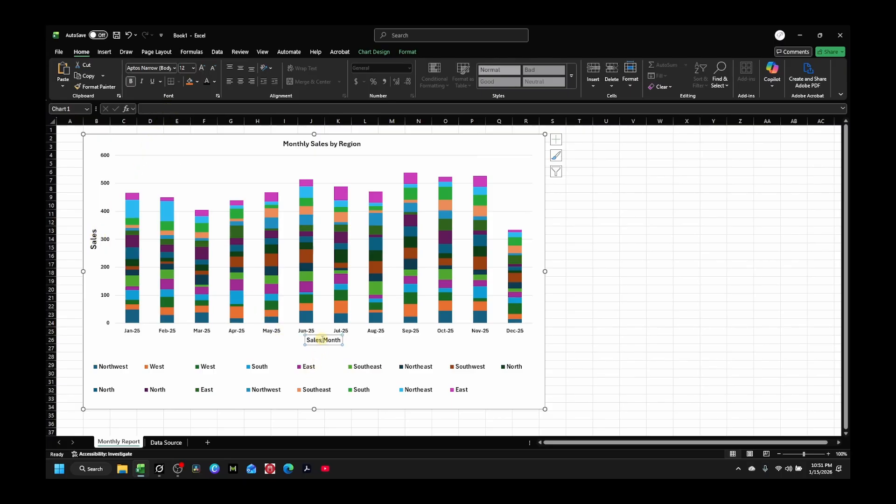
click(203, 68)
click(203, 69)
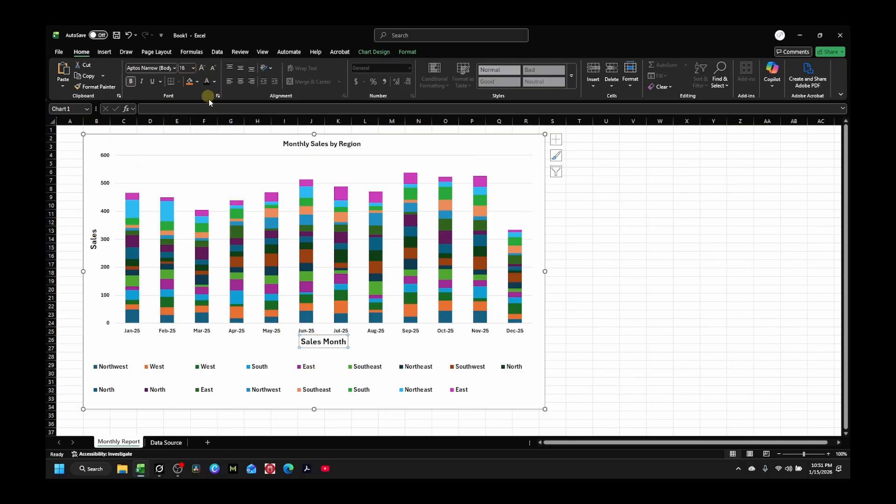
click(389, 351)
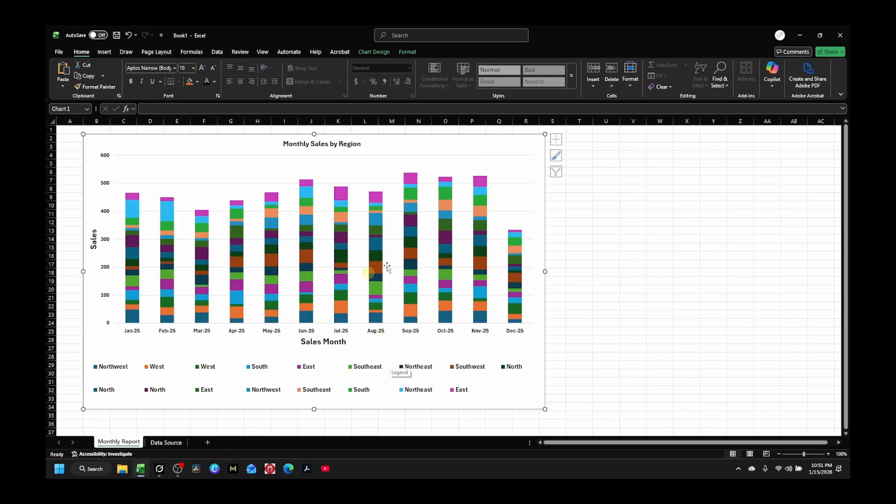
Reduce the height of the Monthly Sales by Region chart so it ends at row 20
drag(314, 409, 314, 321)
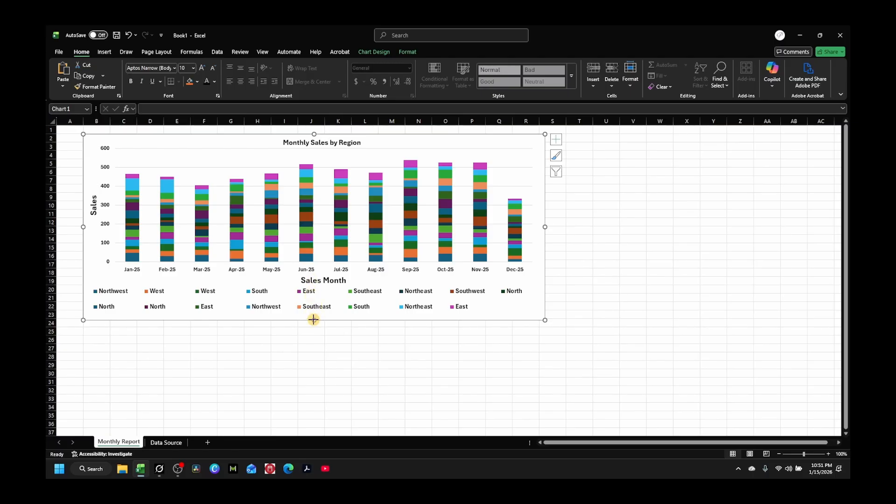
drag(314, 320, 315, 293)
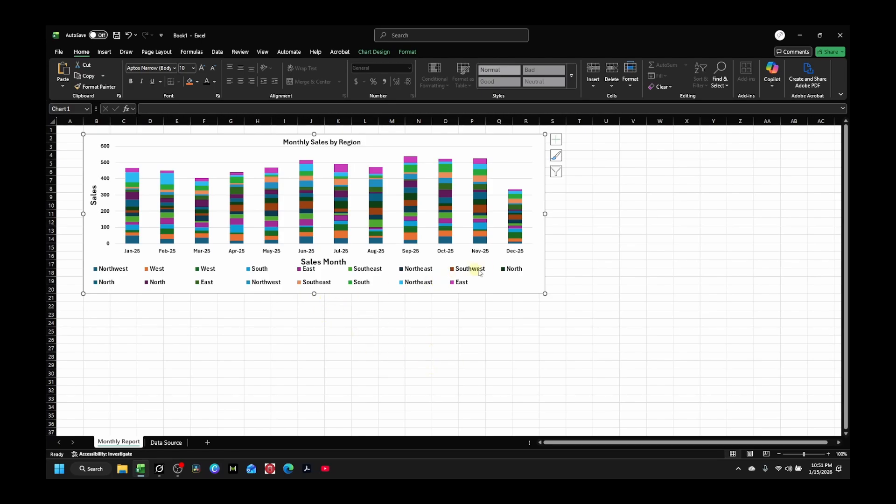
click(498, 283)
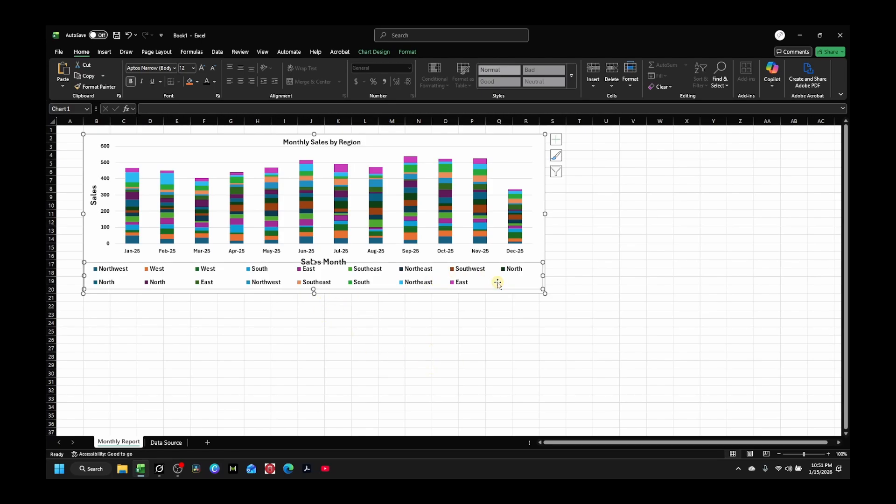
Copy the whole chart and paste duplicates of it at cells B22 and T2
click(541, 249)
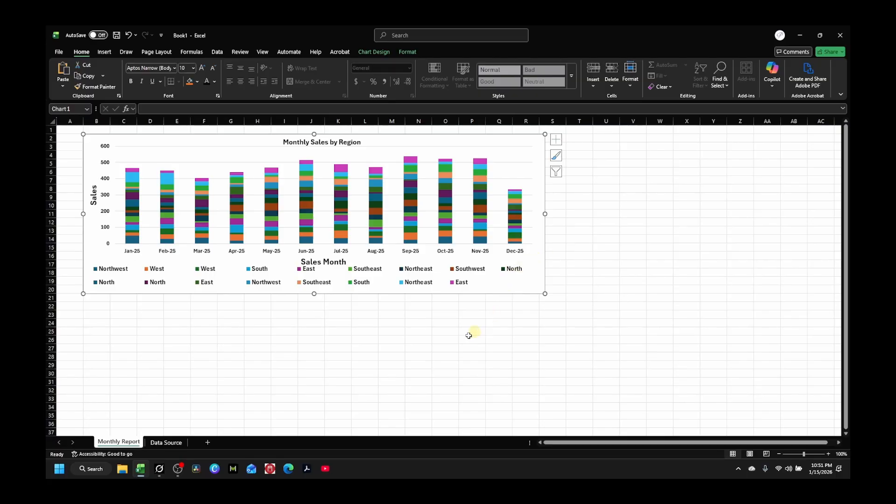
click(95, 307)
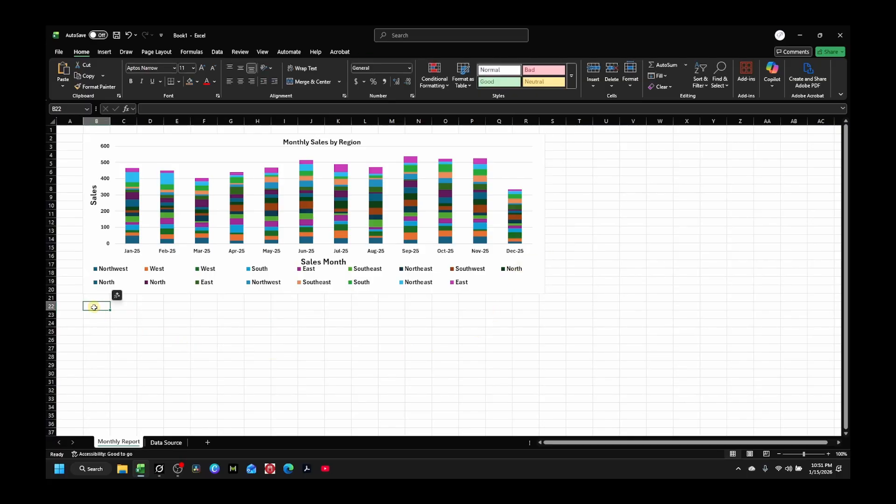
key(ctrl+v)
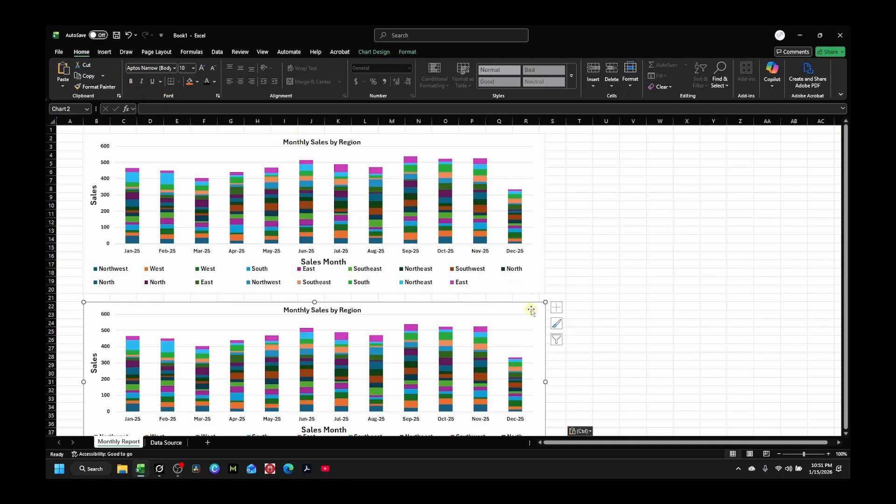
click(576, 138)
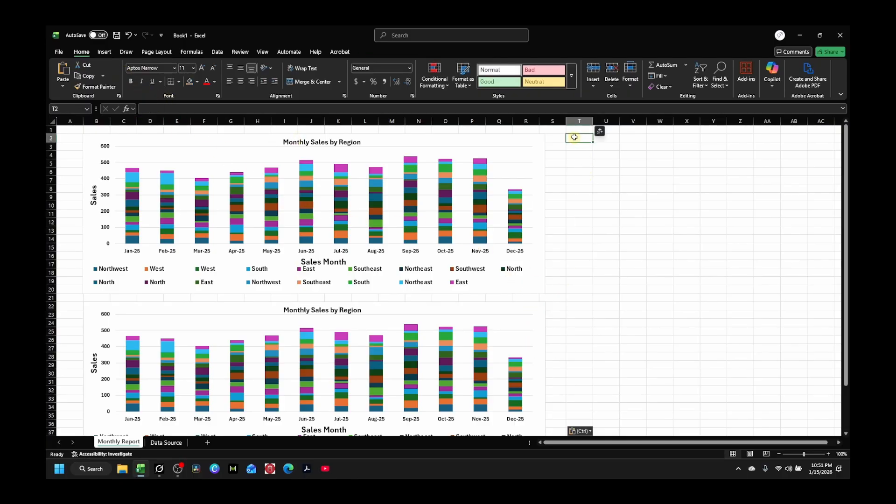
key(ctrl+v)
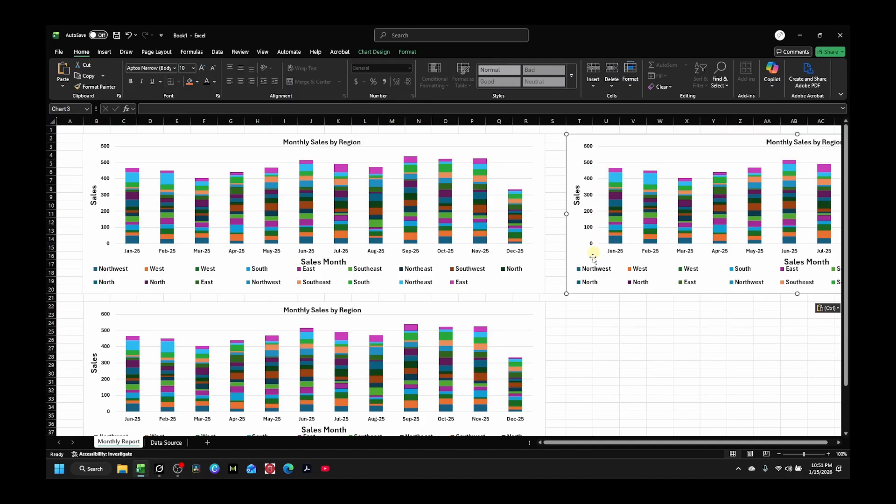
Narrow the chart copy at T2 so its far edge falls just inside column AA
click(839, 442)
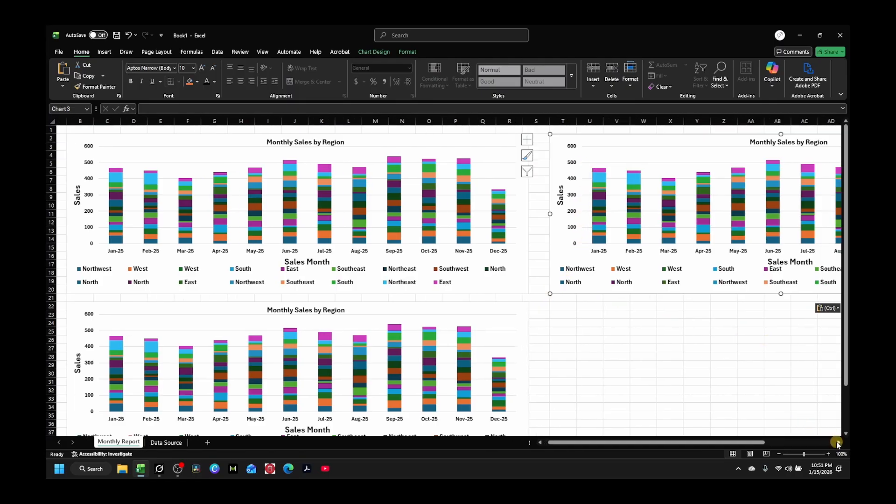
click(838, 443)
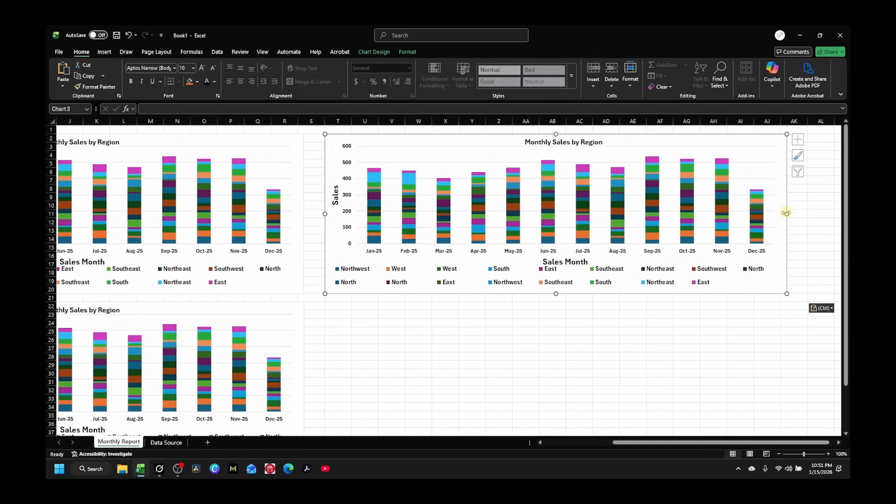
drag(786, 214, 519, 214)
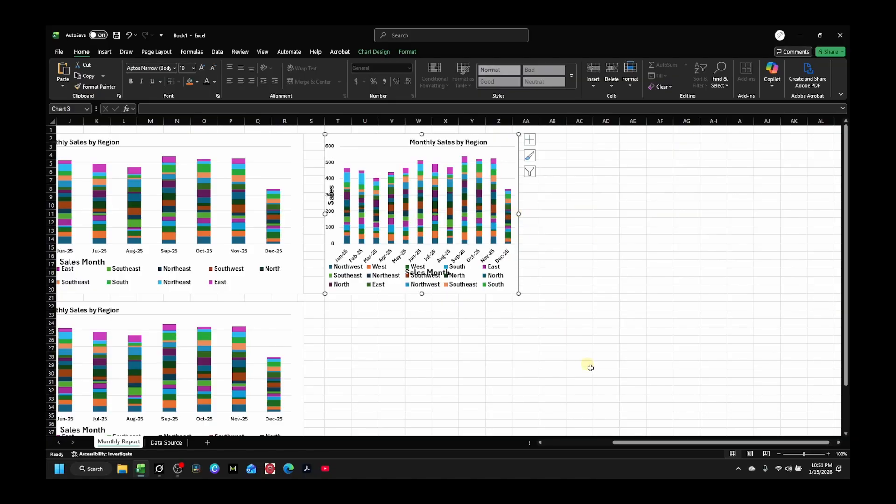
drag(627, 441, 428, 429)
Shorten the chart copy at B22 so it ends at row 36
scroll(345, 364, down, 3)
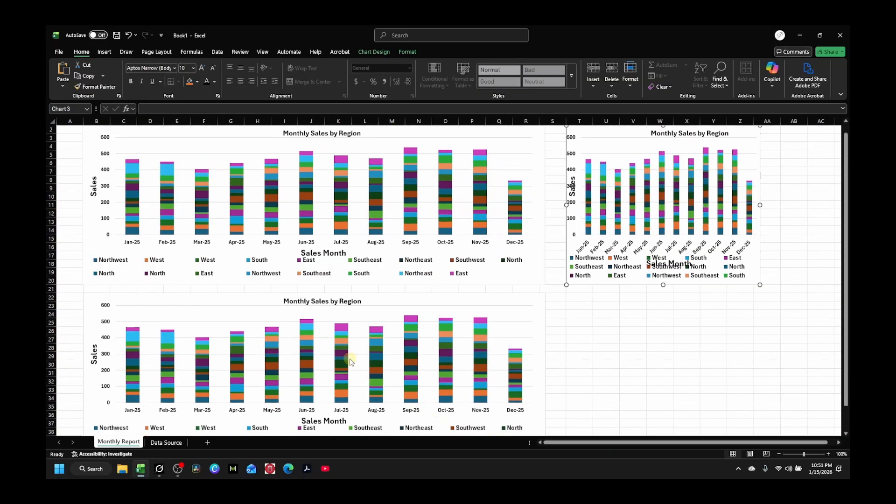
click(526, 380)
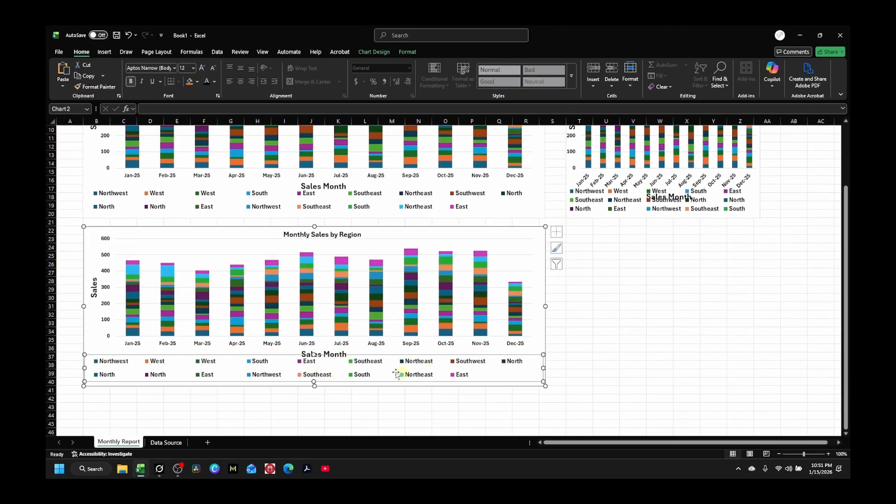
drag(314, 387, 316, 349)
scroll(351, 378, up, 3)
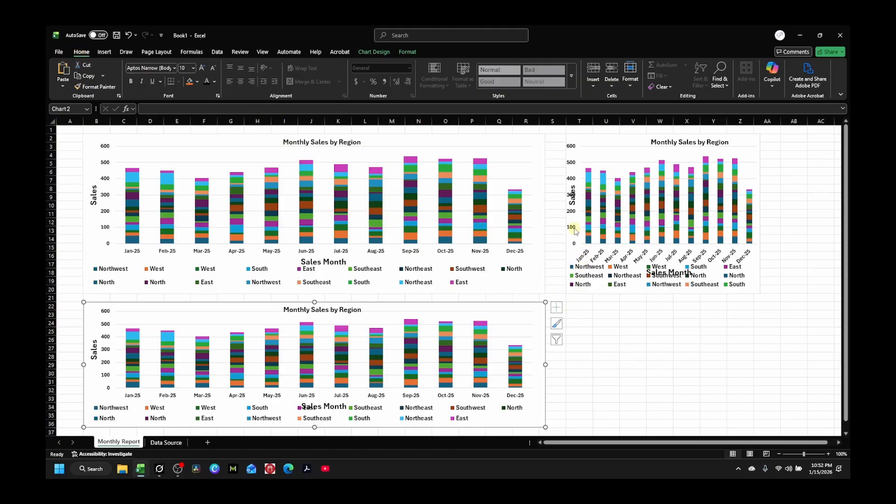
Narrow the original chart and the copy below it so both end at the far edge of column R
click(541, 149)
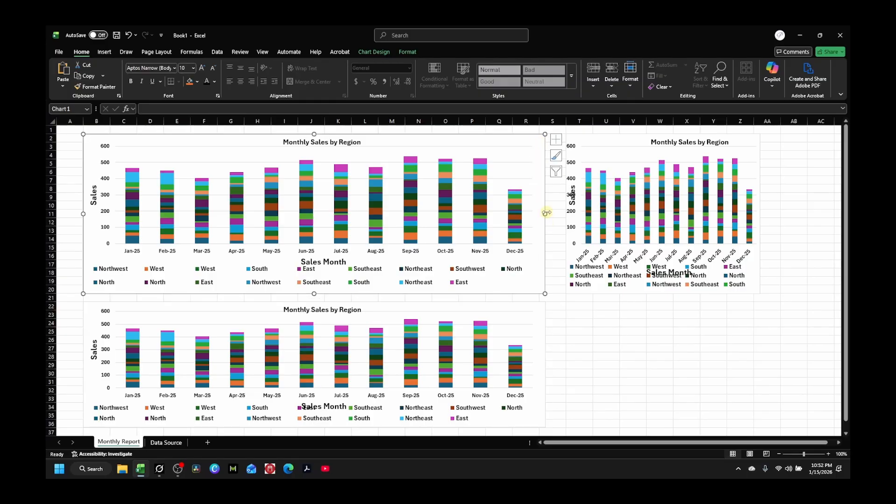
drag(546, 214, 540, 214)
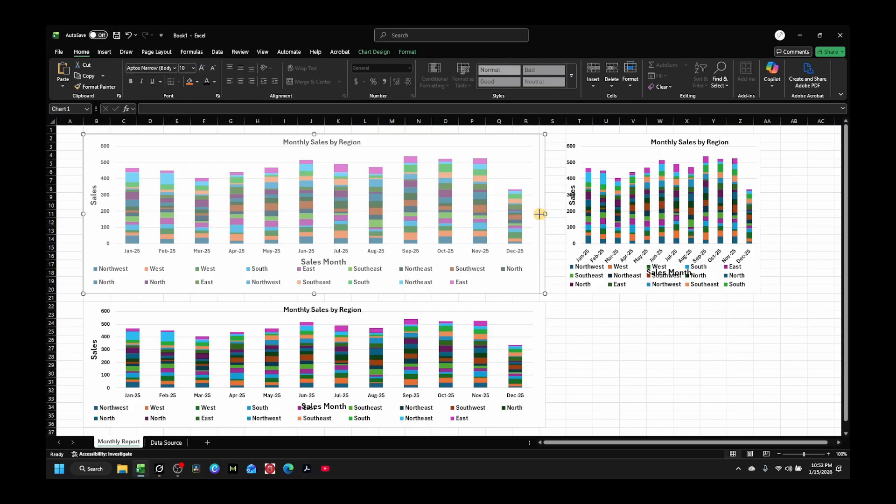
drag(540, 214, 540, 213)
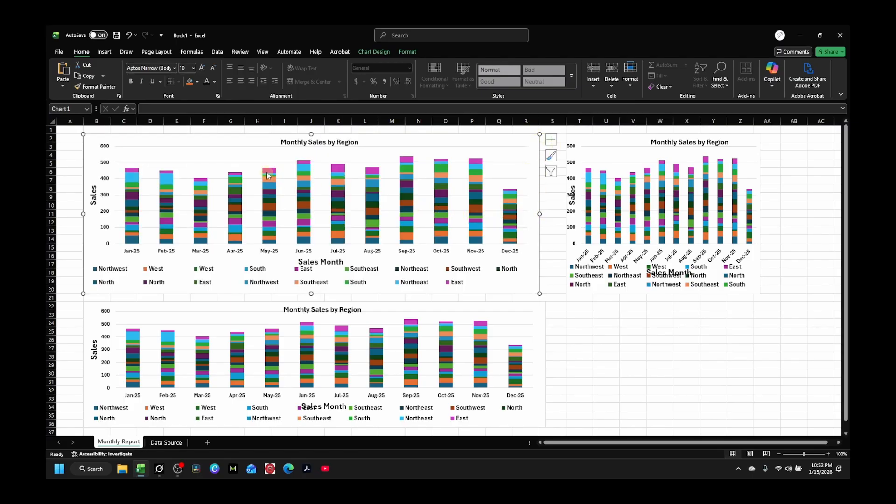
click(538, 334)
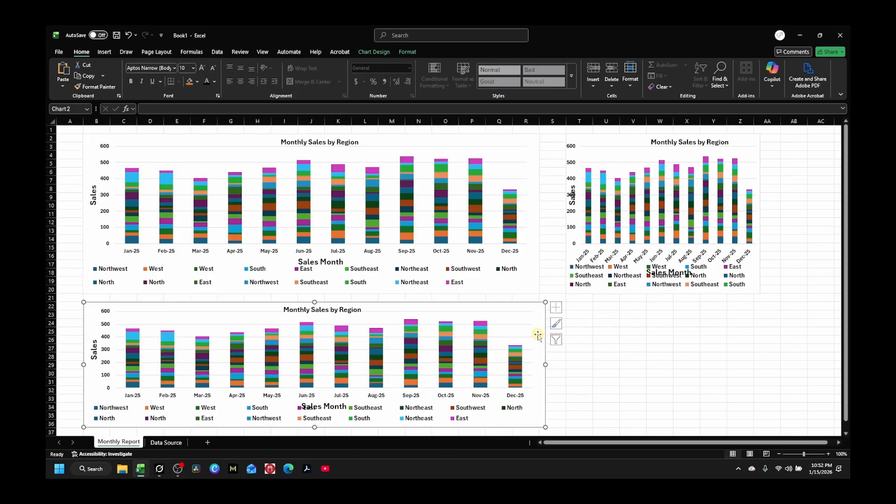
drag(541, 363, 540, 363)
click(600, 356)
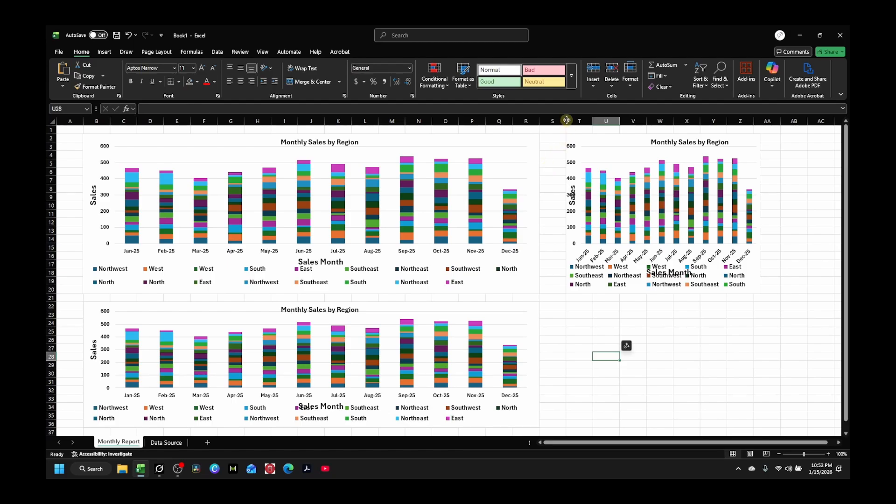
Tighten the gaps between the charts by narrowing column S to about 1.00 and reducing the height of row 21
drag(566, 121, 544, 125)
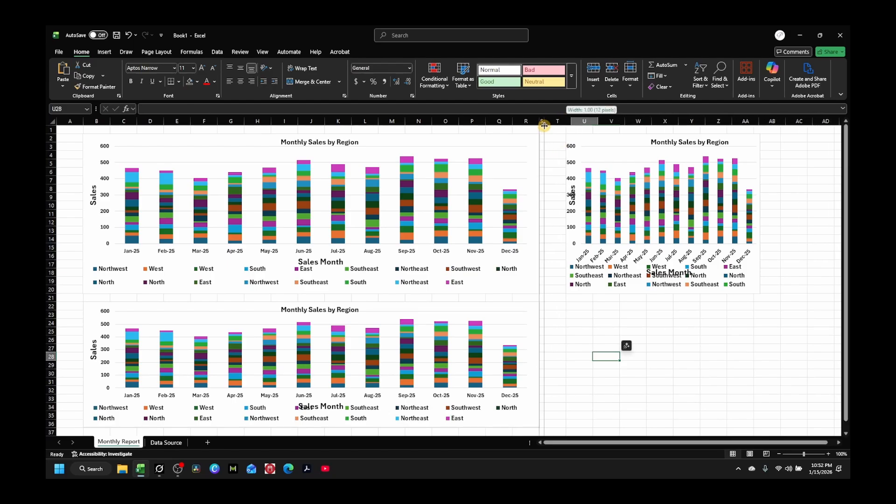
drag(544, 125, 545, 125)
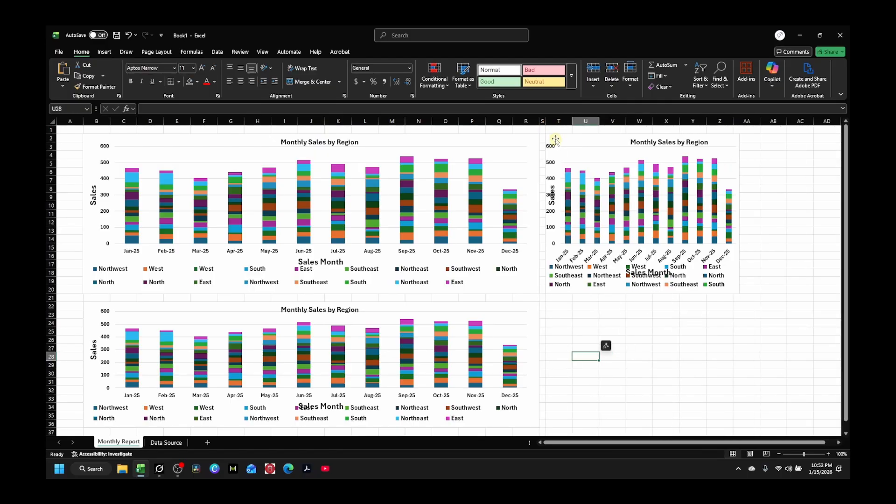
click(689, 347)
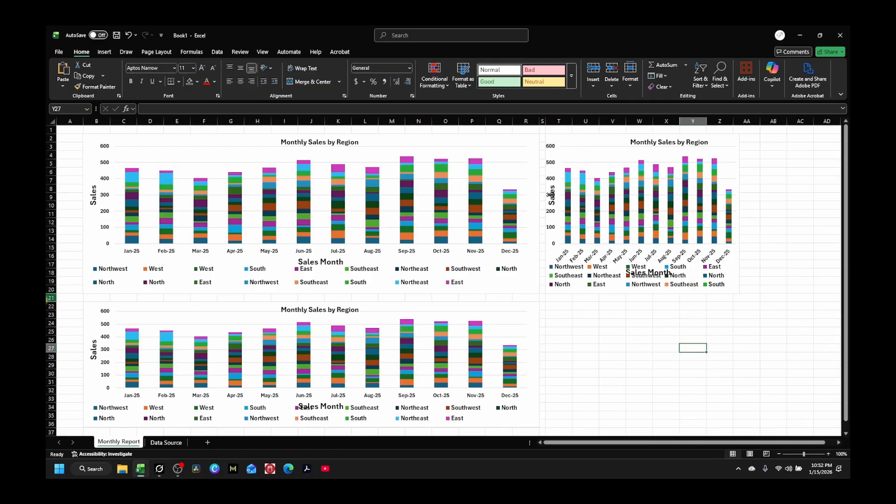
drag(53, 302, 63, 297)
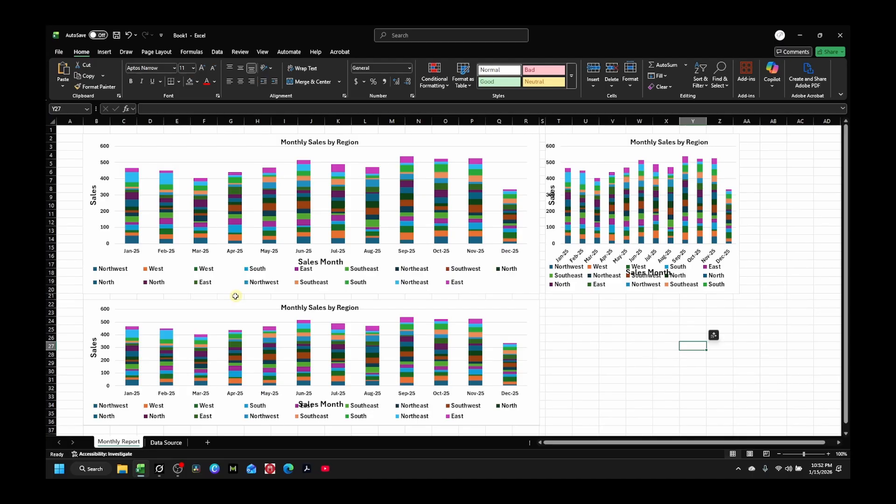
Widen the chart beside the original into column AD and shrink its plot area to clear the axis titles and legend
click(734, 263)
drag(739, 214, 824, 211)
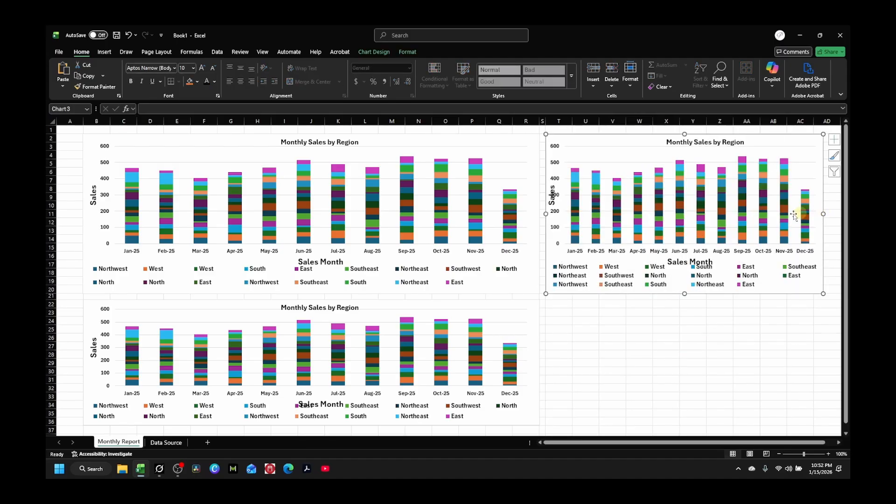
click(564, 198)
click(564, 195)
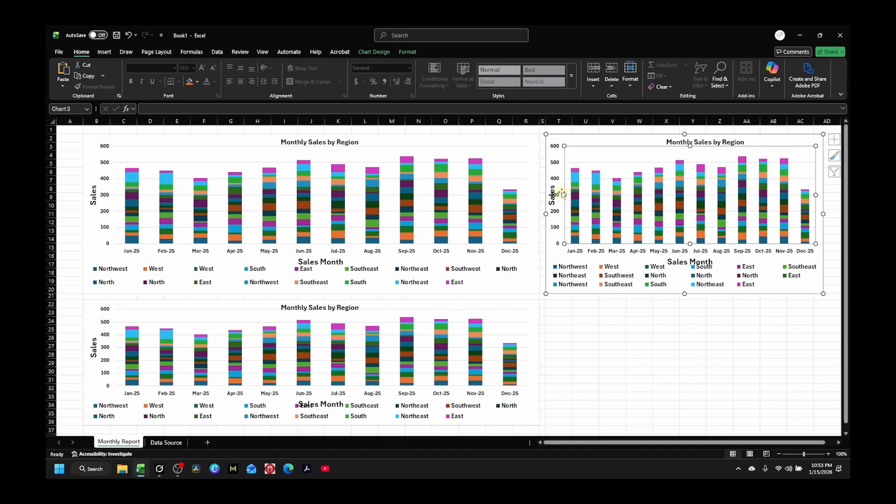
drag(565, 196, 578, 195)
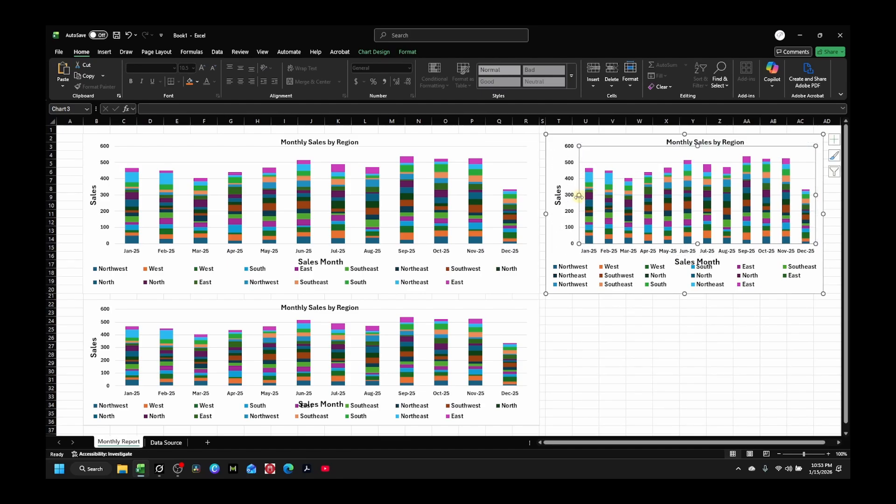
drag(698, 243, 697, 238)
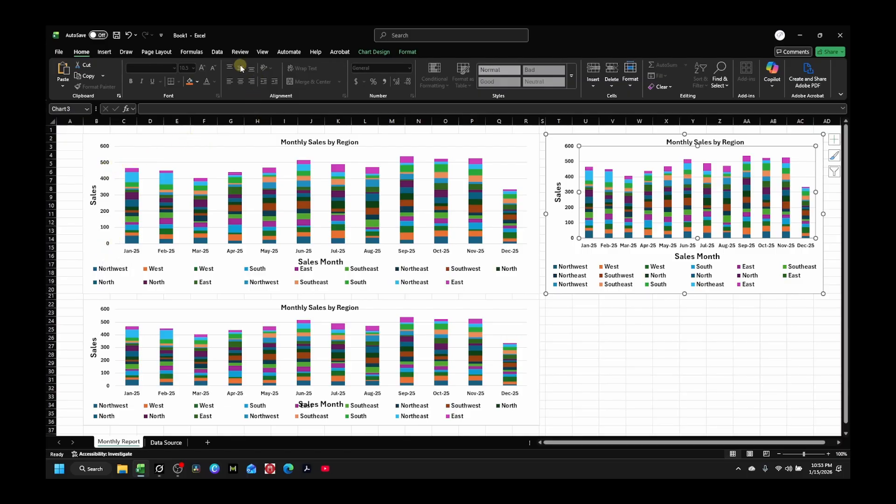
Hide the gridlines on the Monthly Report sheet and turn off the formula bar
click(263, 52)
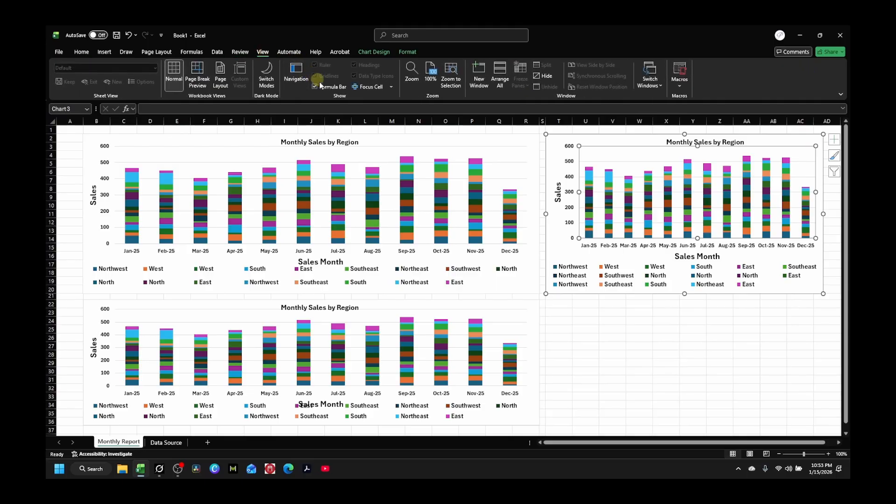
click(502, 130)
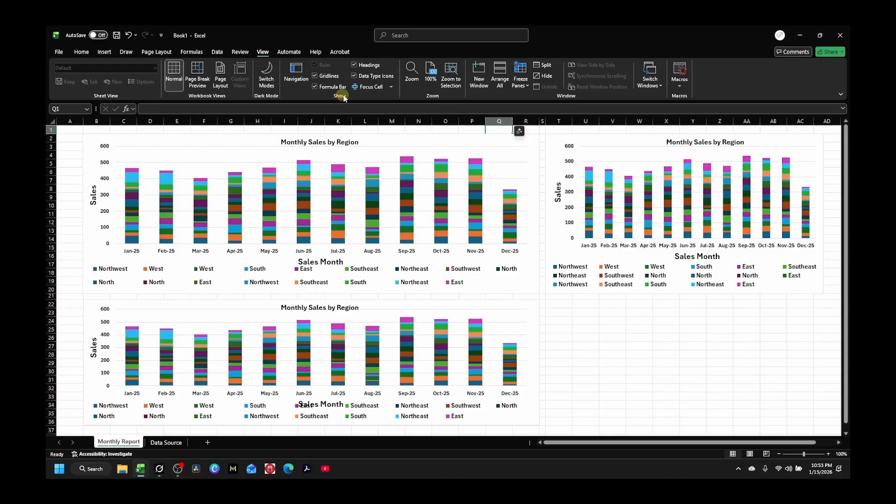
click(315, 75)
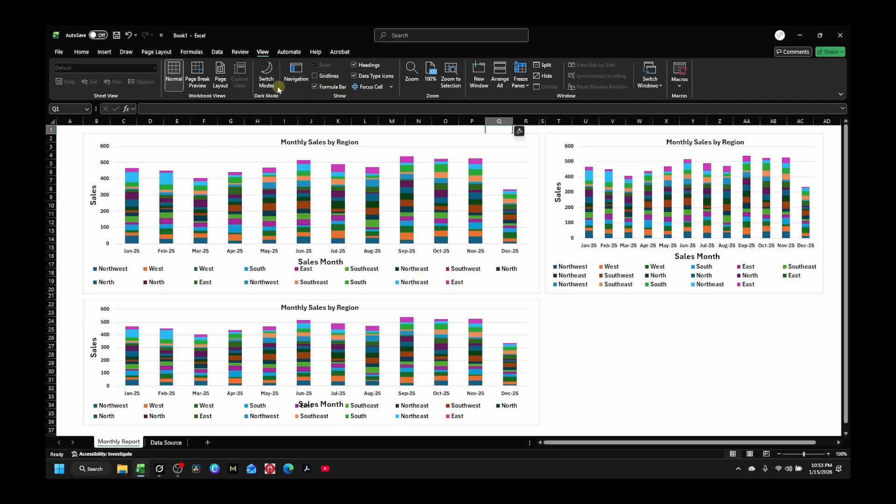
click(314, 86)
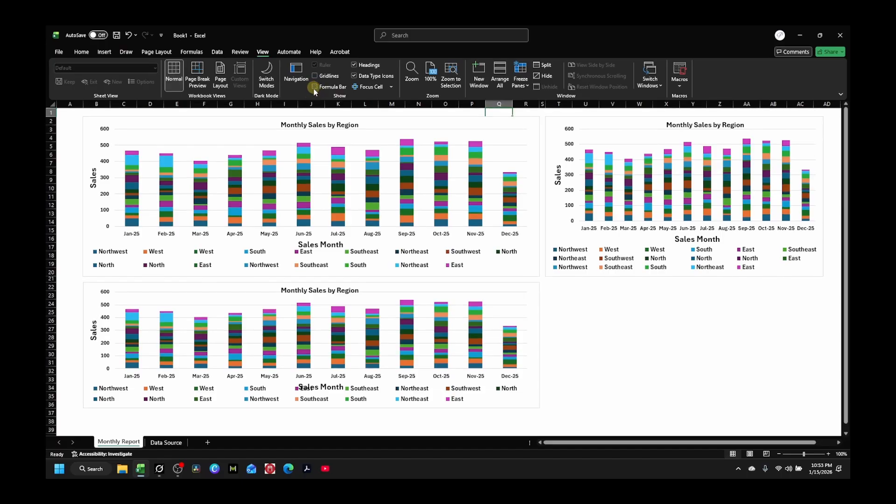
Collapse the ribbon, restore it once to demonstrate the toggle, and collapse it again to give the charts more room
double_click(263, 53)
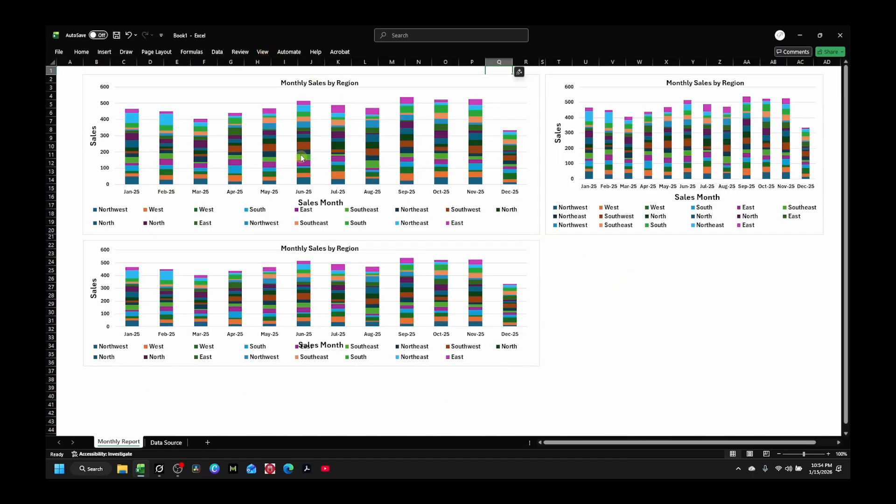
double_click(262, 52)
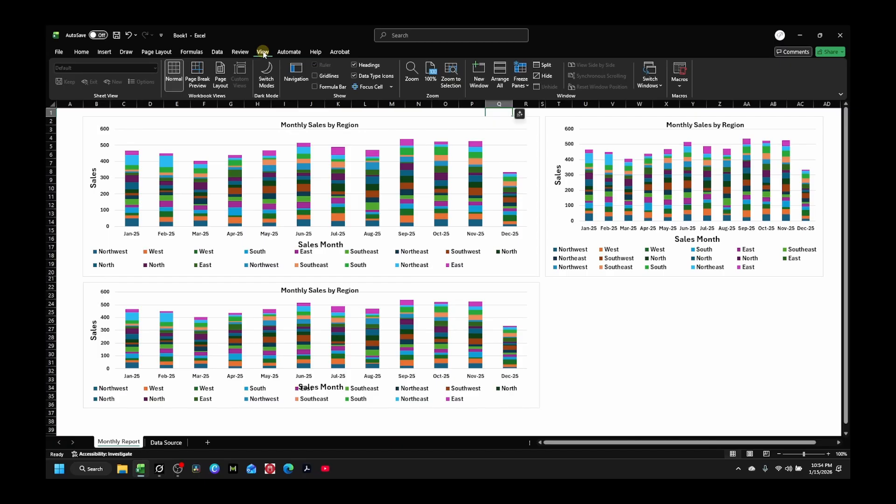
double_click(263, 53)
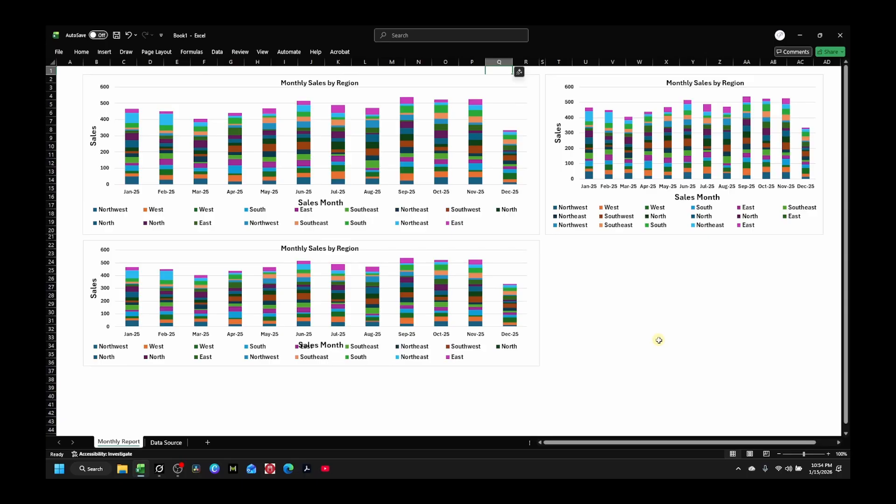
Stretch the lower chart's height down to about the end of row 43 and check its axis title and legend spacing up close
click(491, 358)
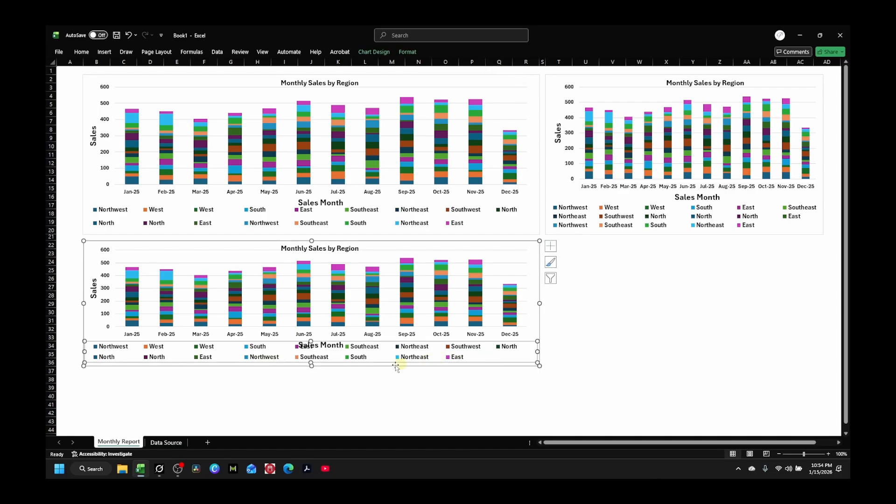
drag(312, 366, 313, 427)
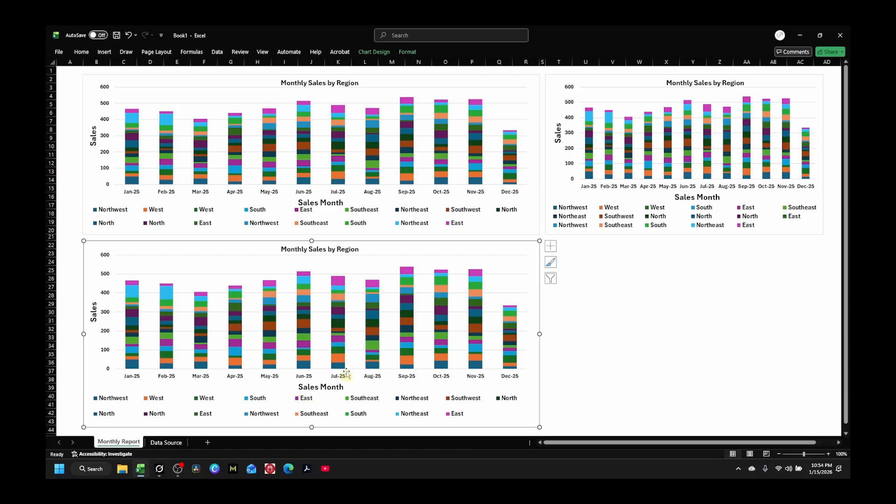
click(551, 246)
click(559, 354)
ctrl+scroll(336, 335, up, 4)
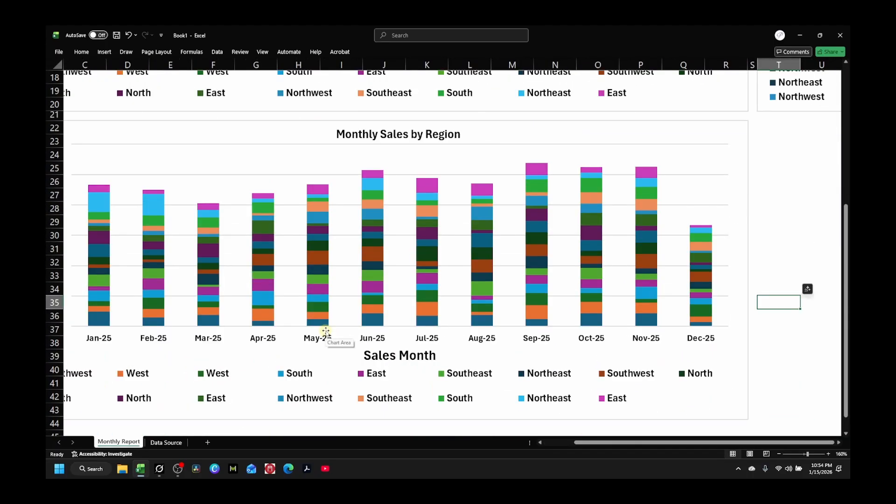
ctrl+scroll(325, 332, down, 4)
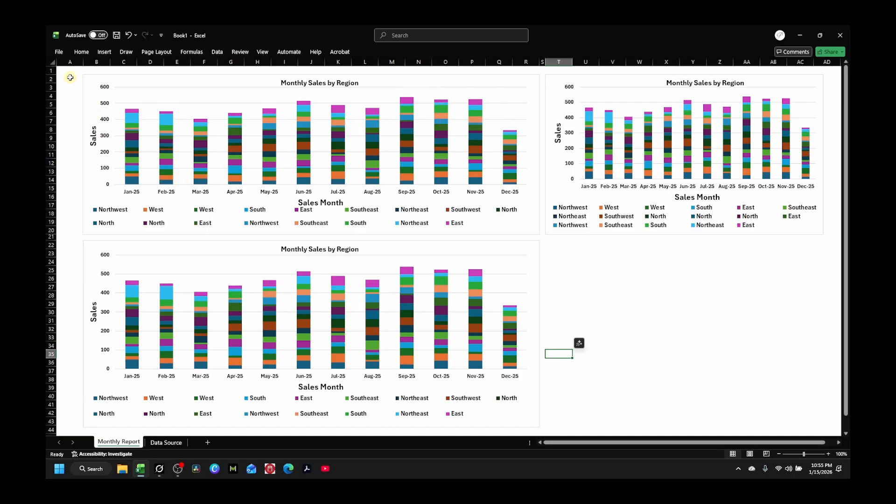
Fill the cells behind the charts, from A1 across to column AD and down past the lower chart, with black
mouse_move(68, 71)
mouse_down()
mouse_move(721, 244)
mouse_move(823, 309)
mouse_move(822, 431)
mouse_up()
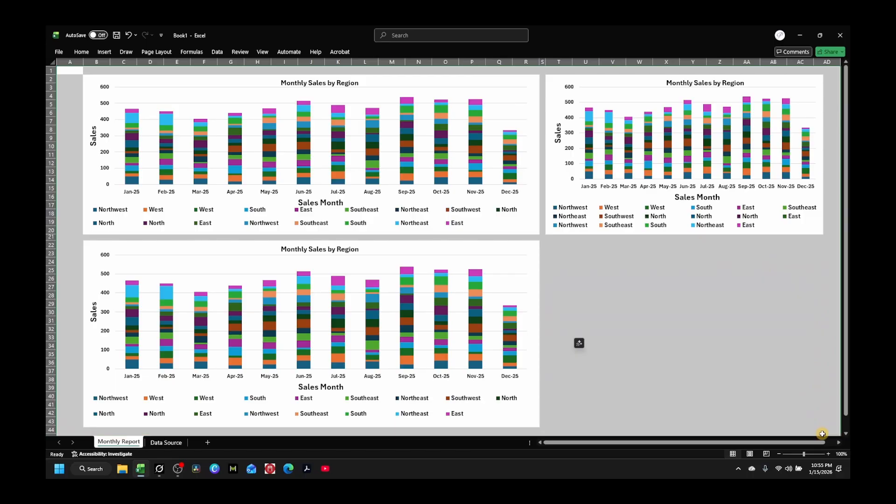
click(81, 54)
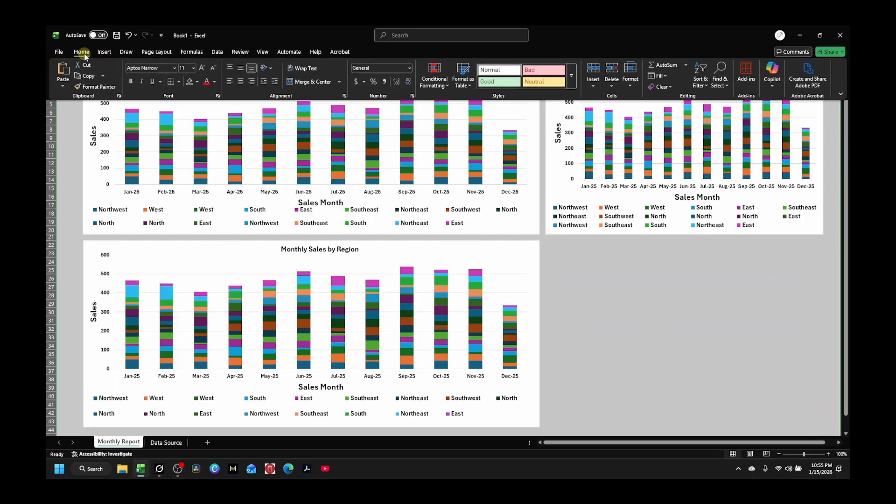
click(198, 81)
click(199, 111)
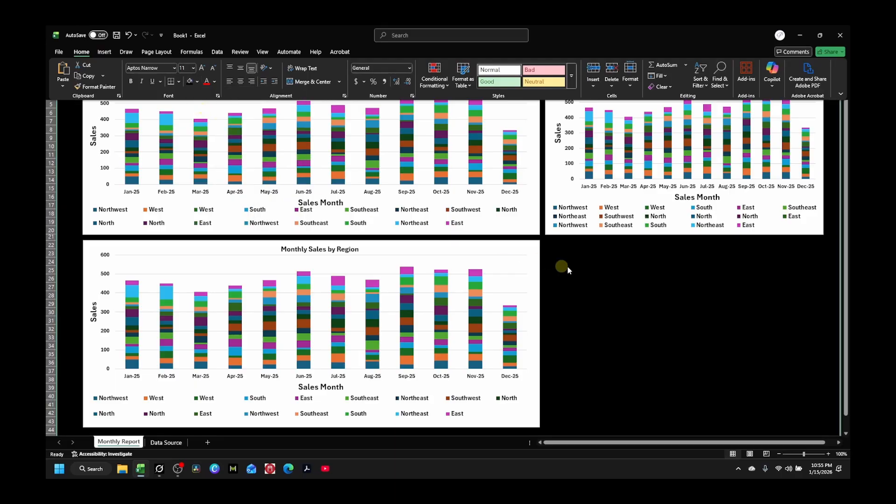
click(617, 290)
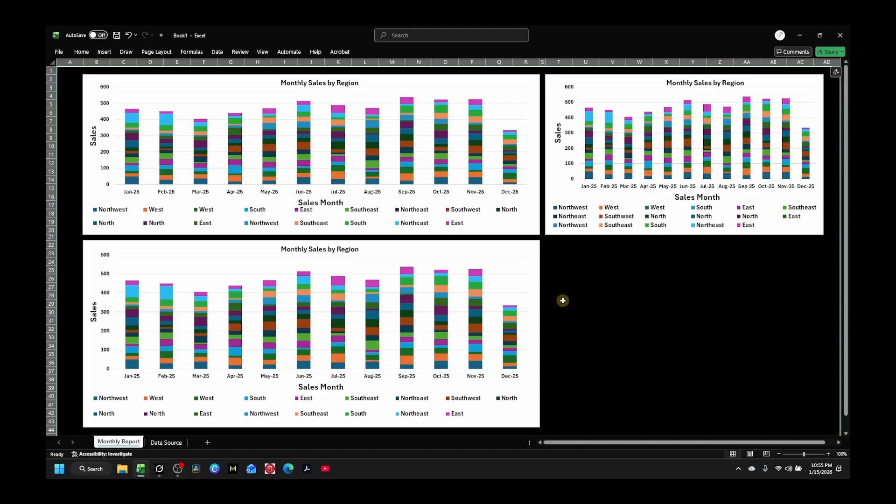
Compare the employee table on the Data Source sheet with the charts on the Monthly Report sheet
click(165, 442)
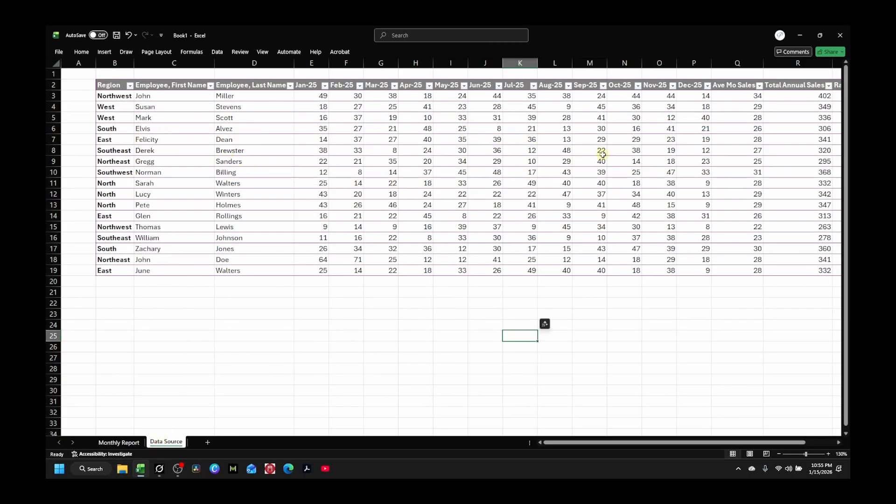
click(116, 442)
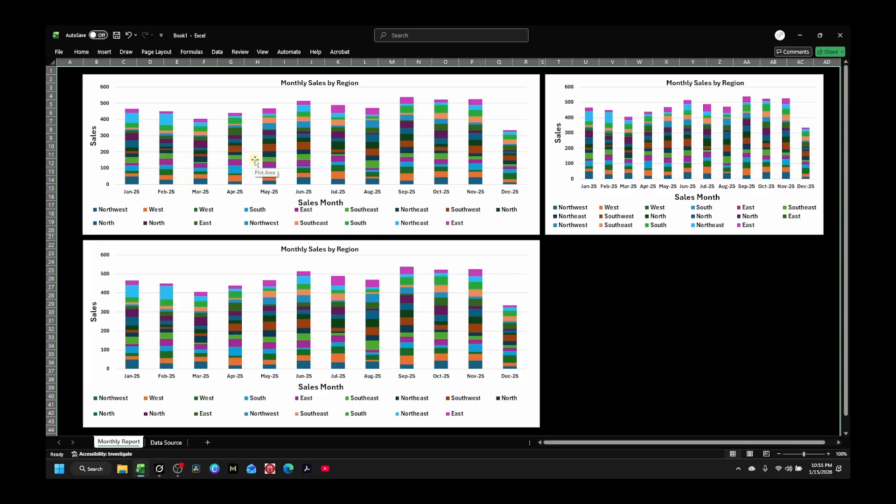
click(165, 443)
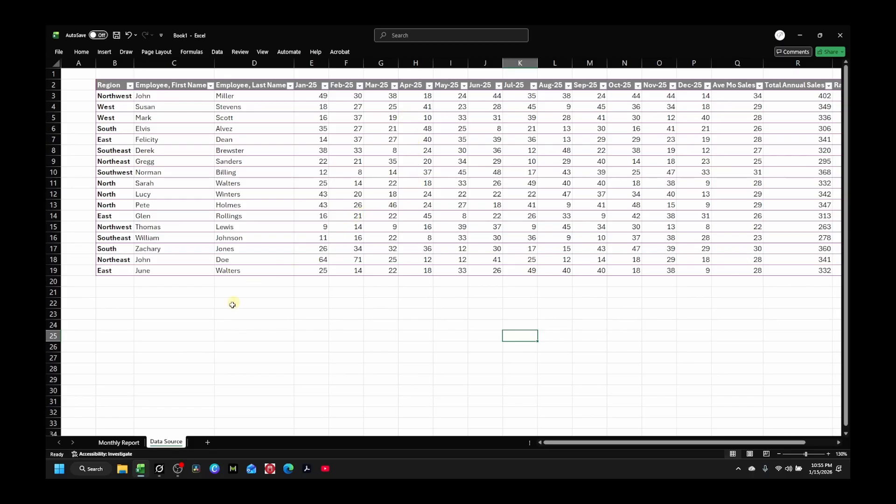
click(122, 443)
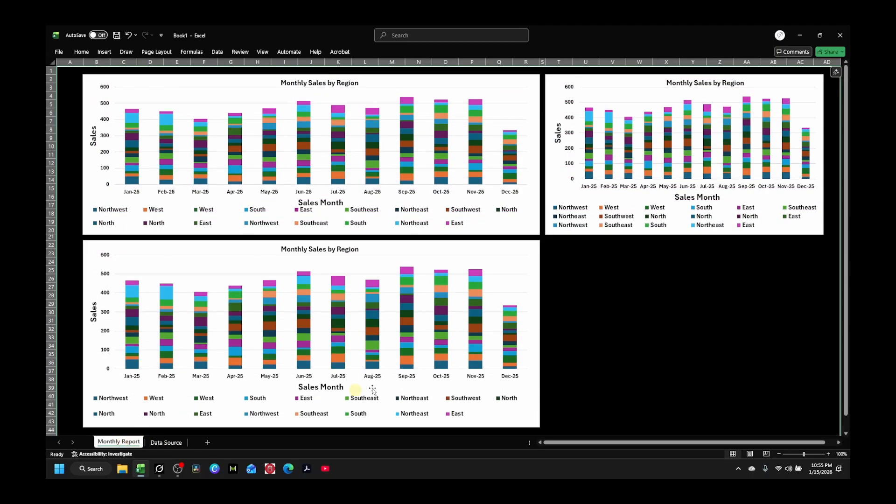